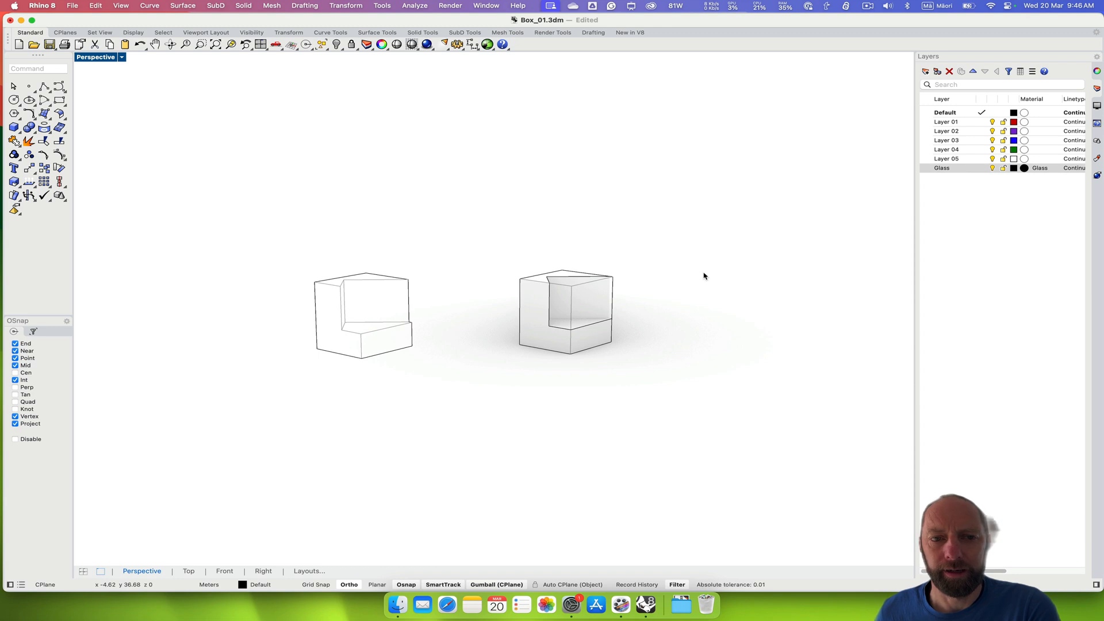
left_click(123, 58)
left_click(159, 173)
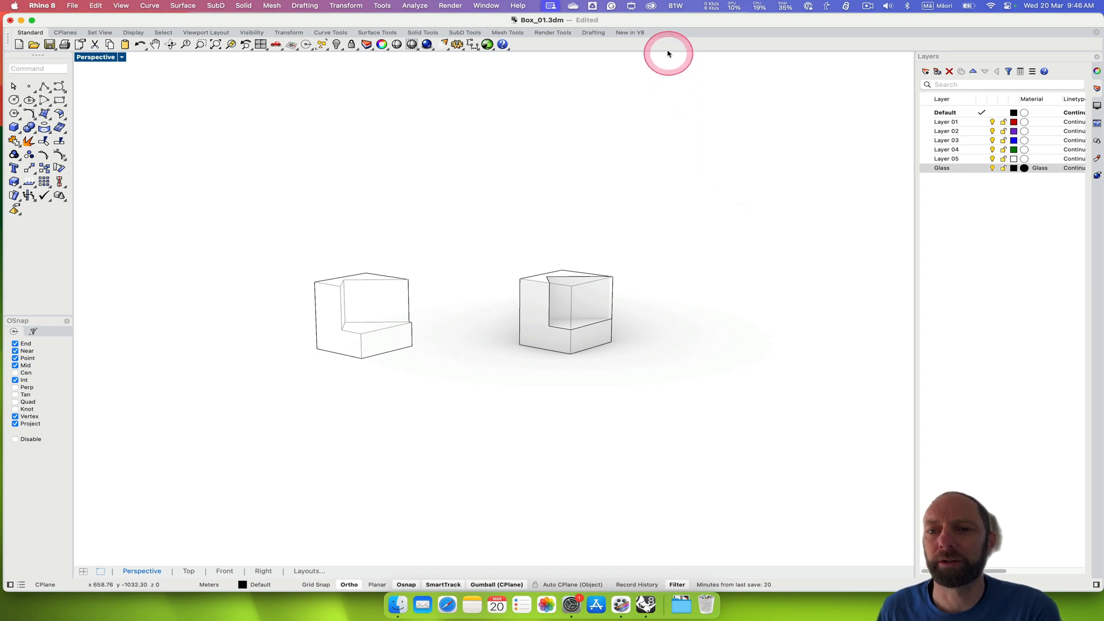
Step: Add the Layout toolbar to the standard toolbar group
right_click(662, 33)
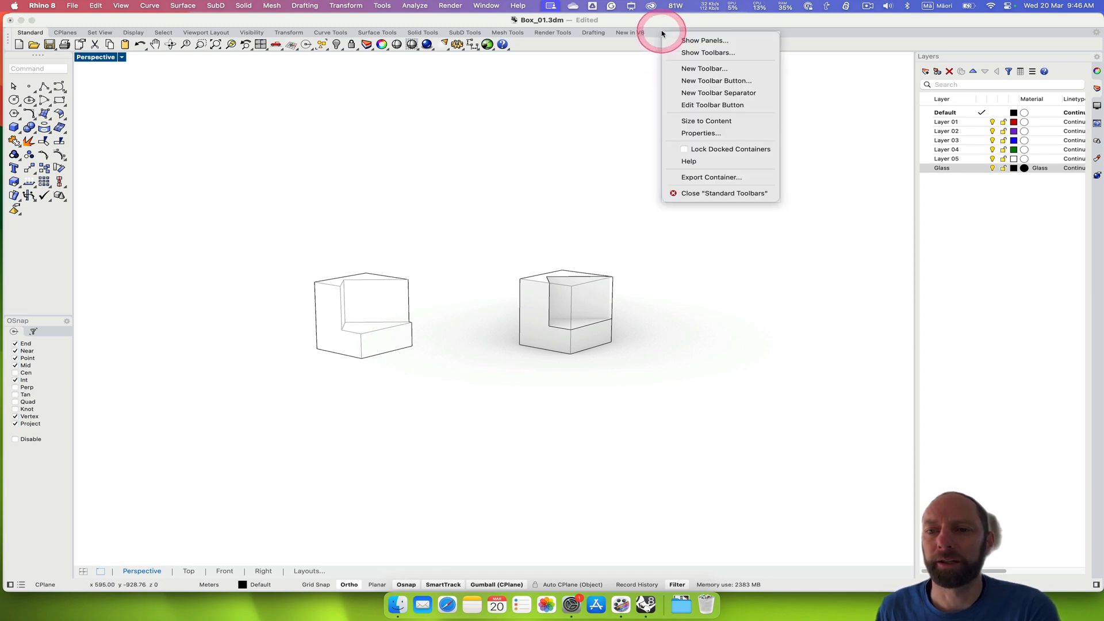
left_click(728, 54)
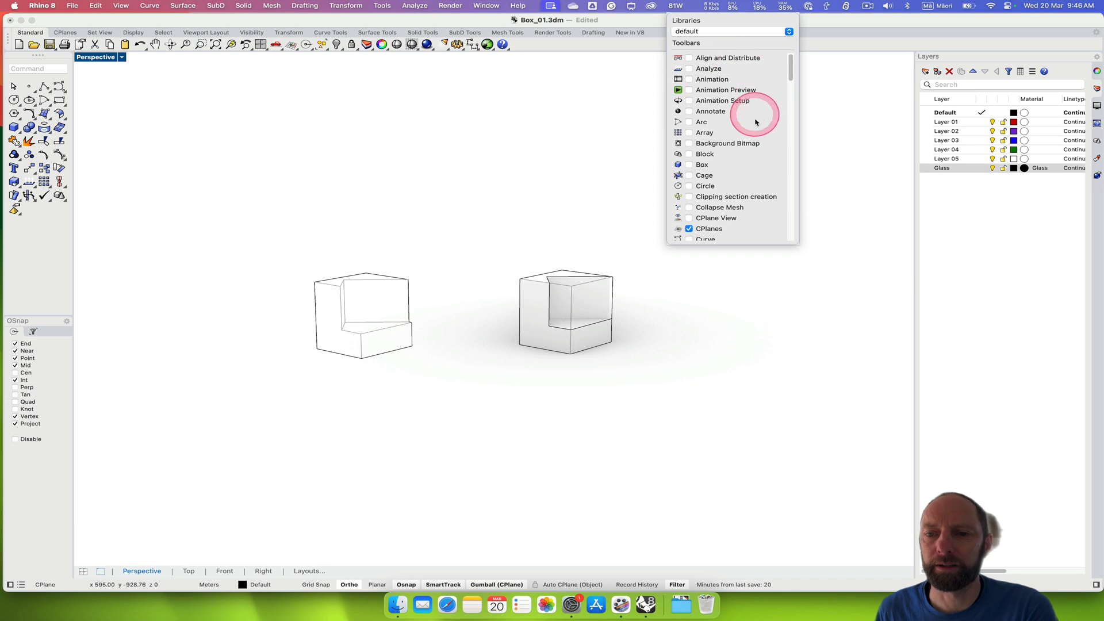
left_click_drag(790, 72, 791, 142)
left_click(722, 113)
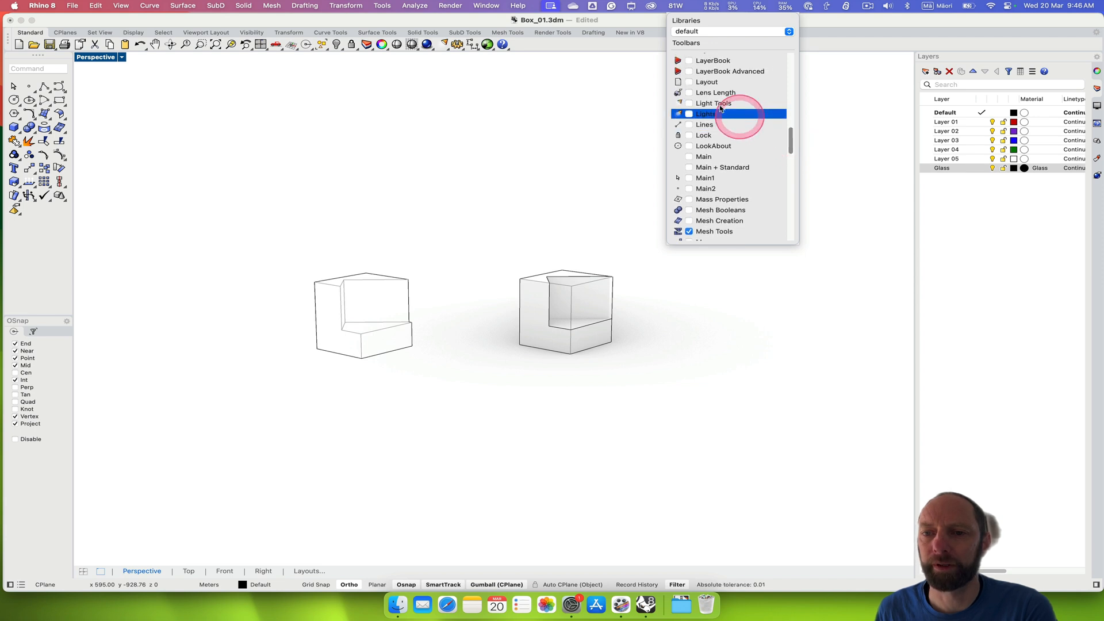
left_click(704, 81)
left_click(689, 82)
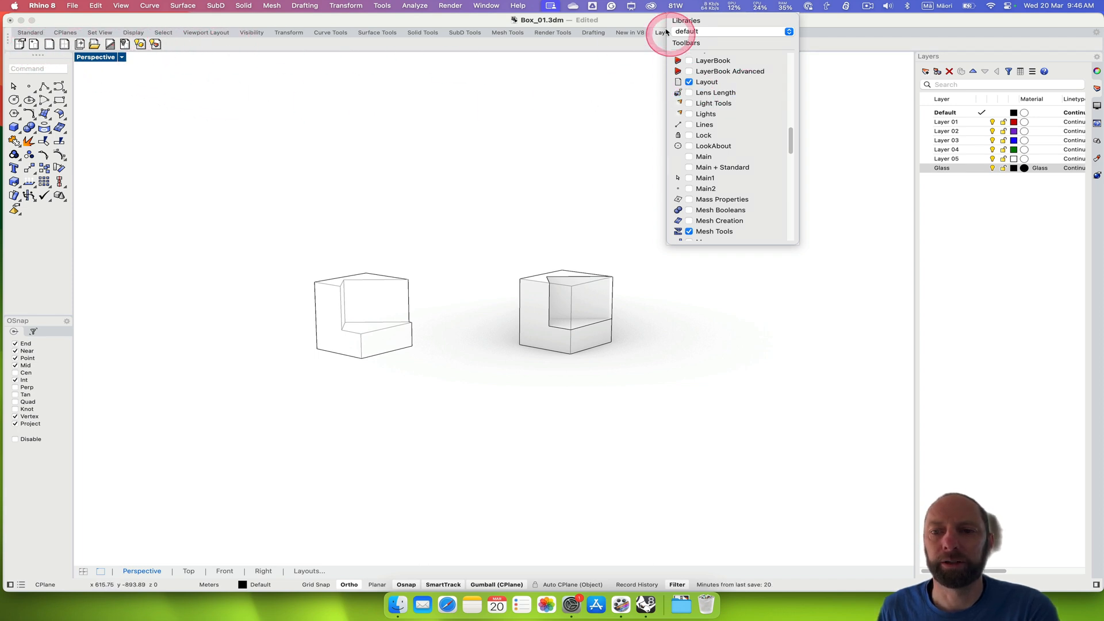
left_click(837, 79)
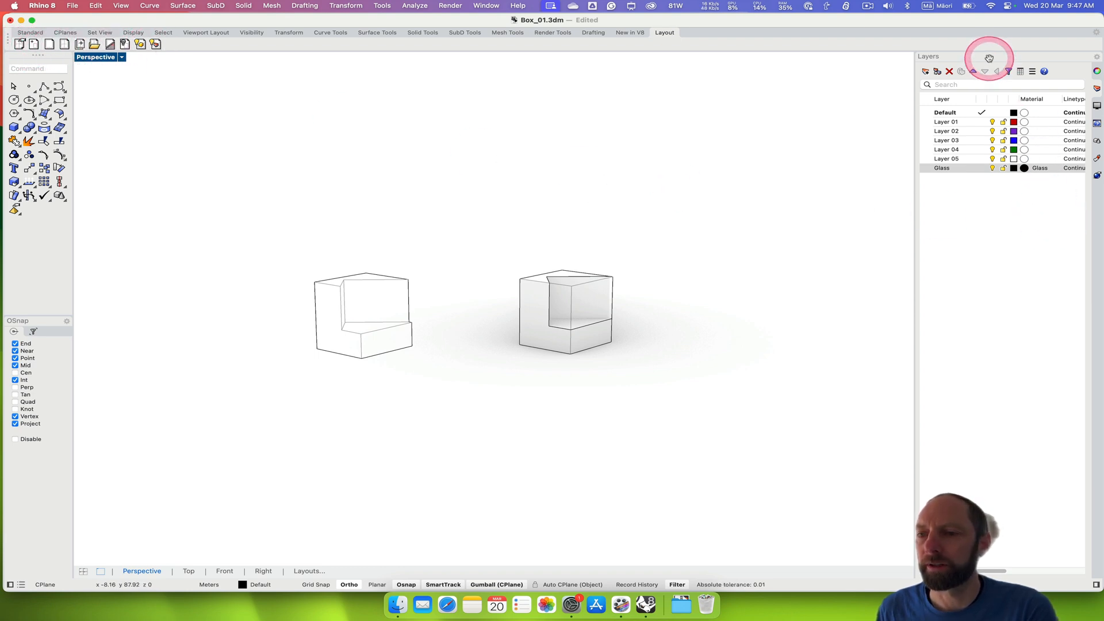
Step: Add the Layouts and Sun panels to the side container and display the Layouts panel
right_click(1097, 190)
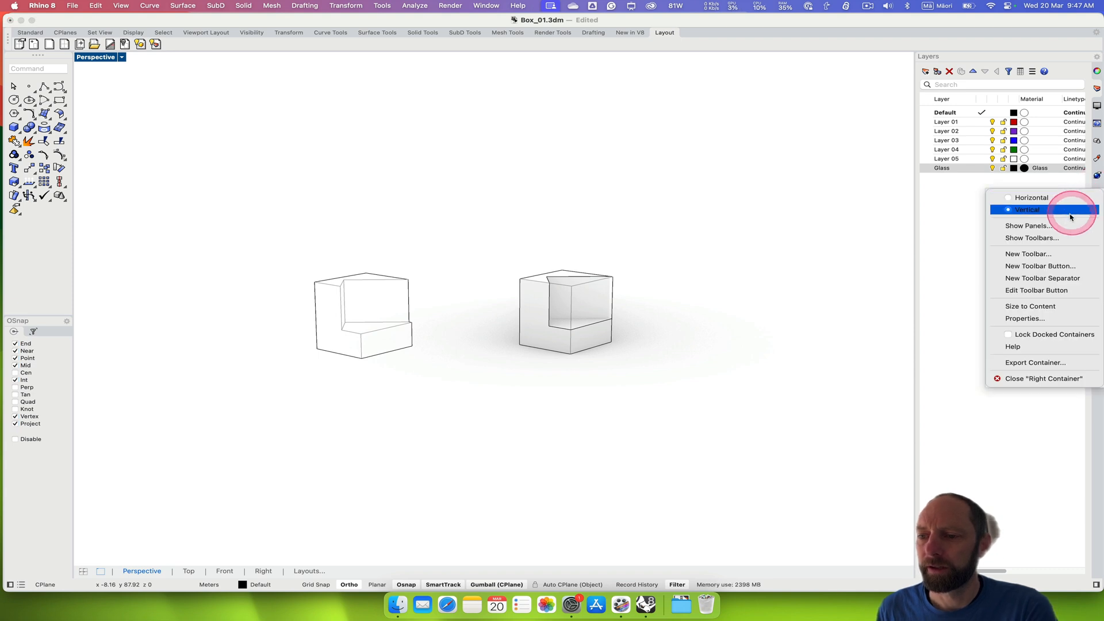
left_click(1053, 227)
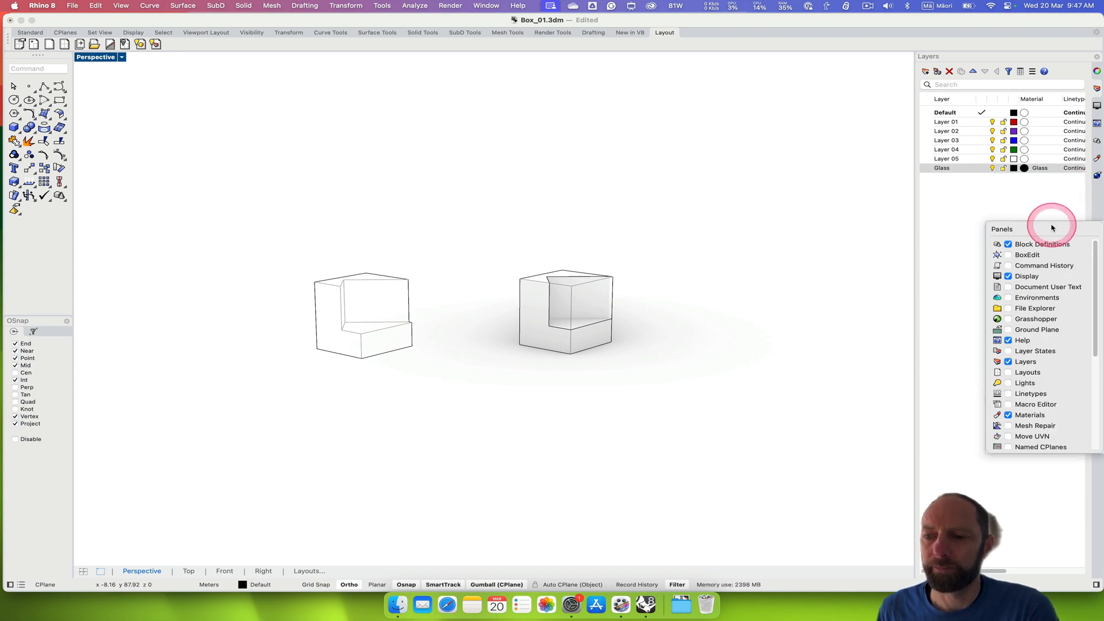
left_click_drag(1095, 293, 1098, 342)
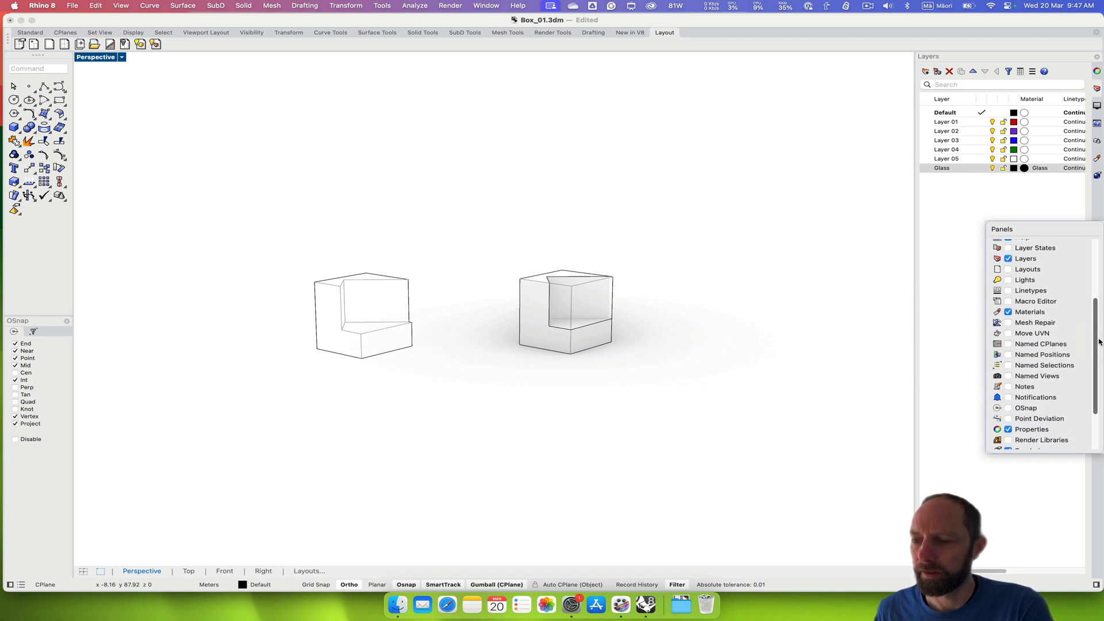
mouse_move(1099, 343)
left_mouse_down()
mouse_move(1101, 372)
mouse_move(1097, 348)
left_mouse_up()
left_click(1017, 251)
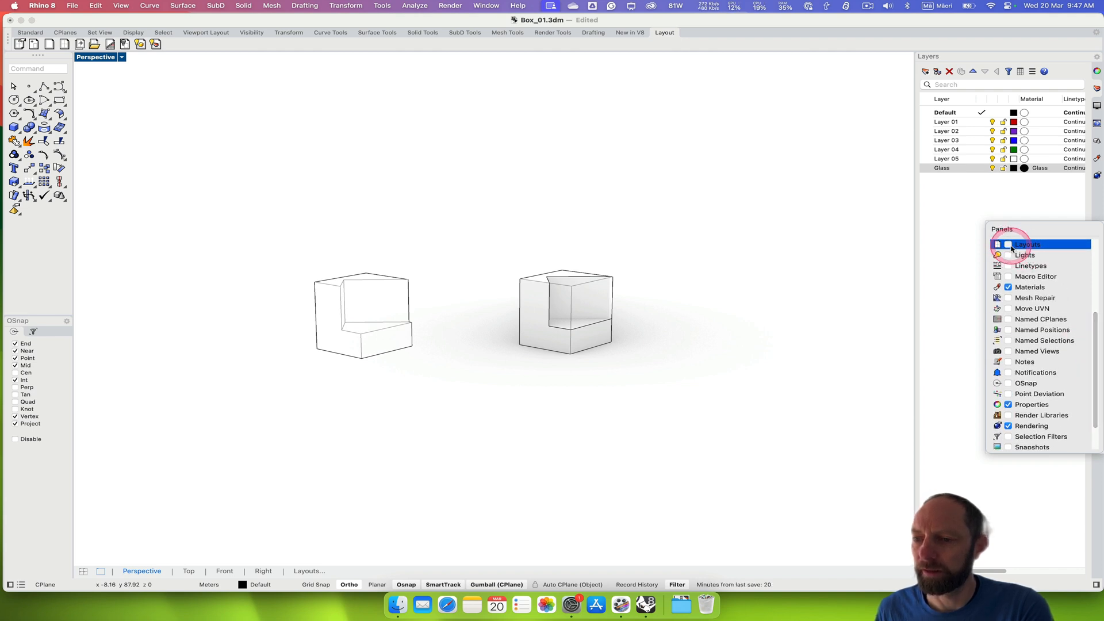
left_click(1010, 246)
left_click_drag(1039, 368, 1010, 426)
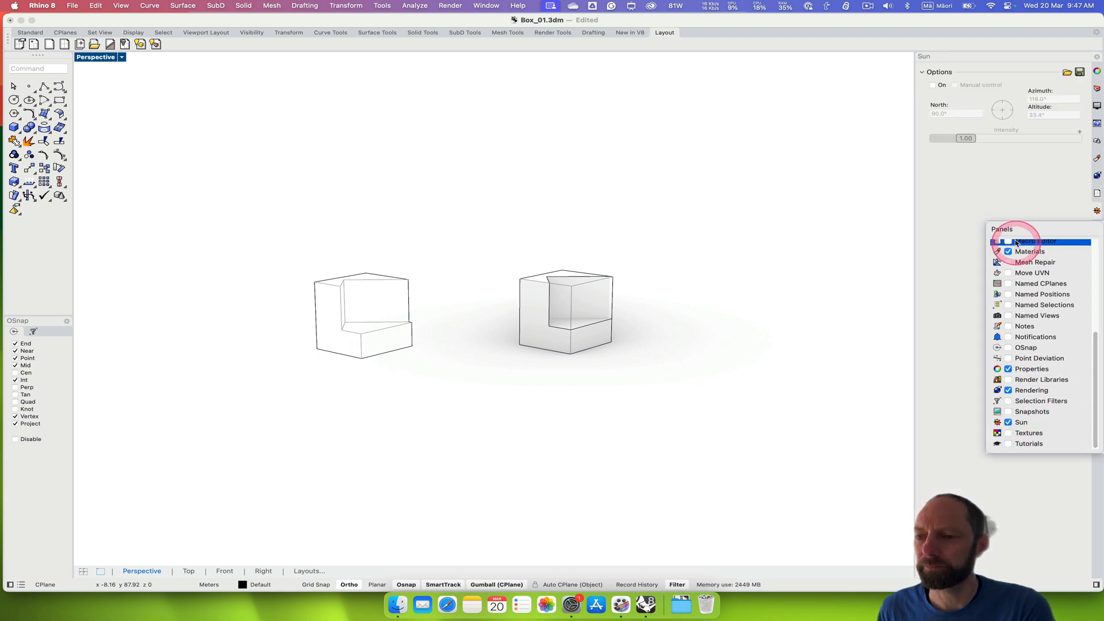
left_click(1096, 193)
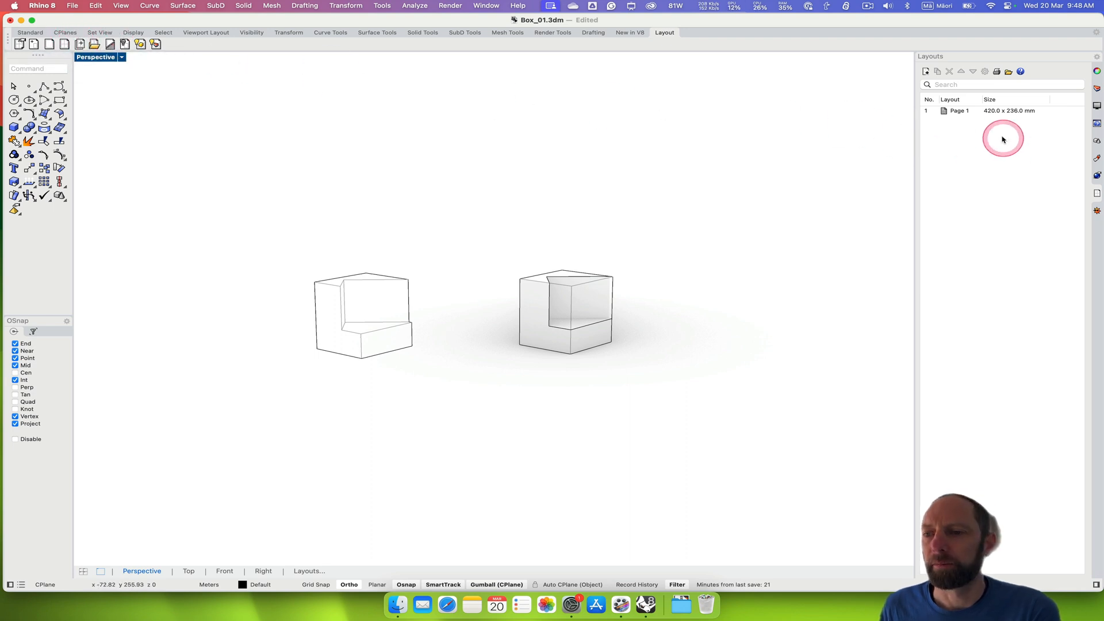
Step: Start a new layout named 16x9 with three initial details: Top, Front, Right
left_click(961, 113)
left_click(986, 152)
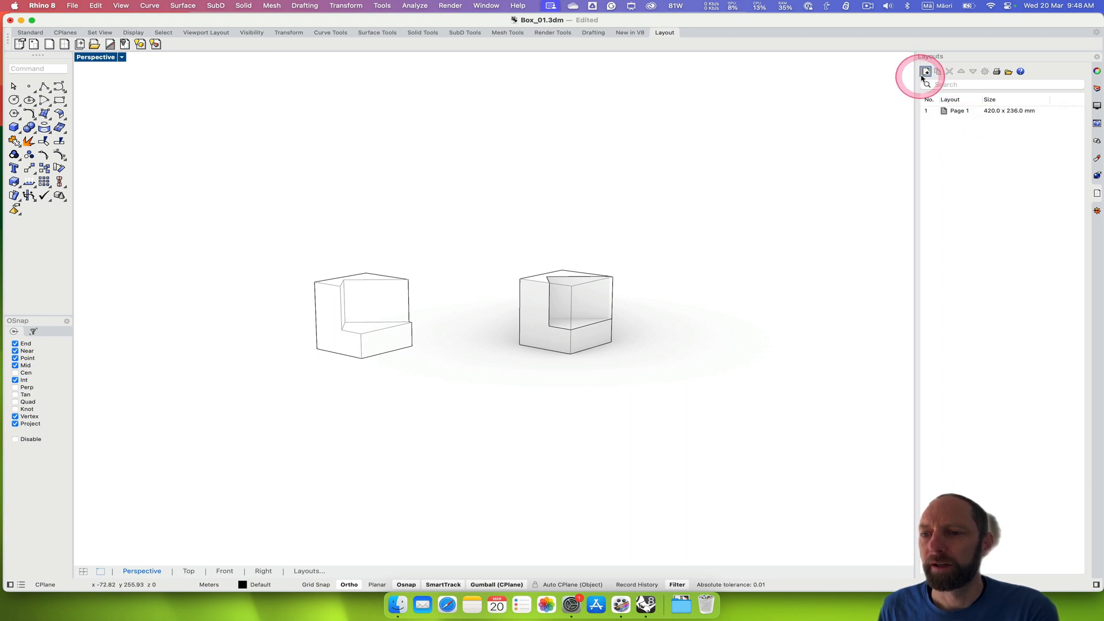
left_click(998, 71)
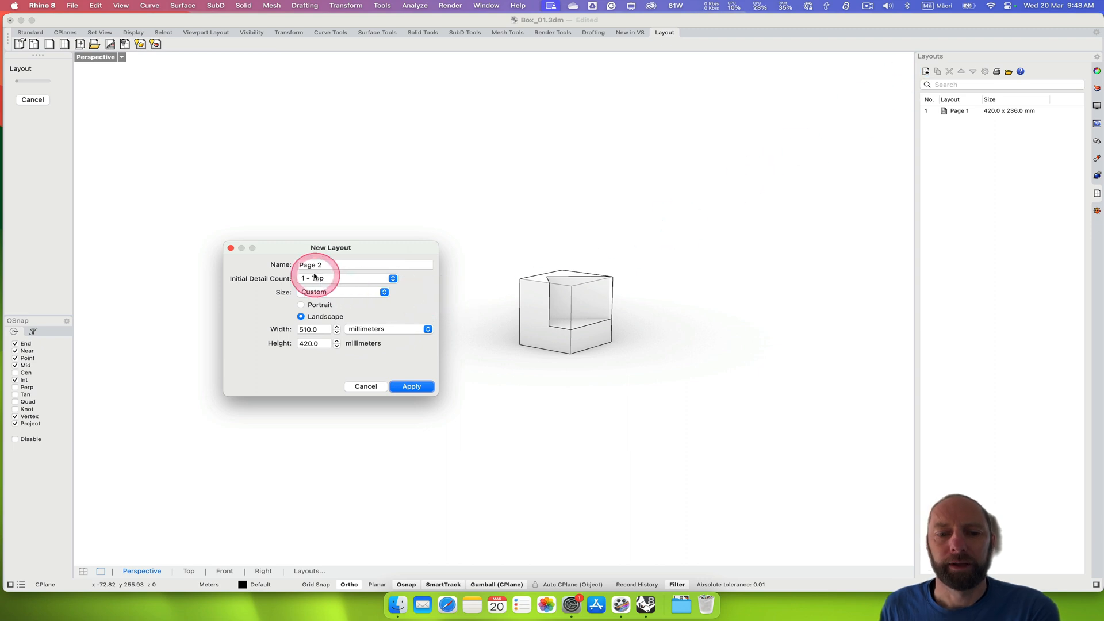
left_click(335, 265)
triple_click(335, 266)
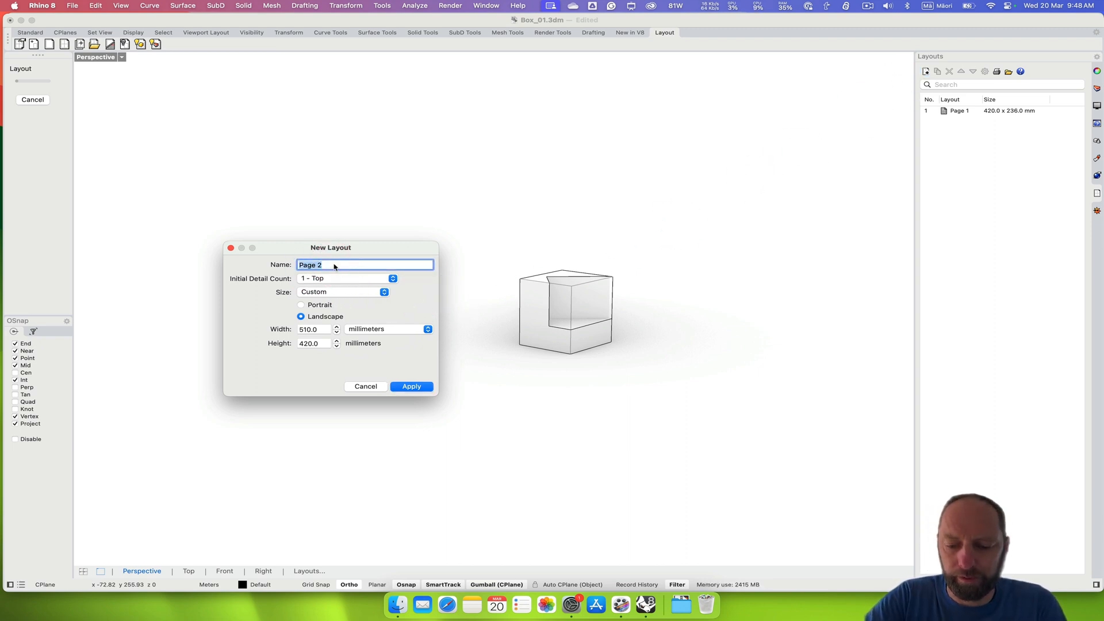
type("16x9")
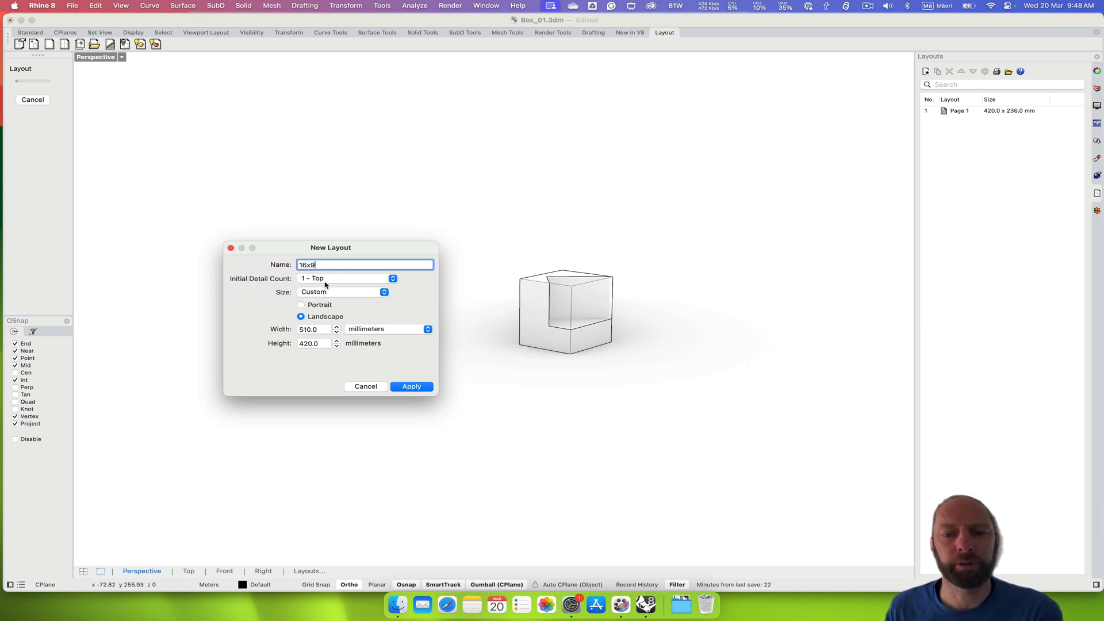
left_click(391, 281)
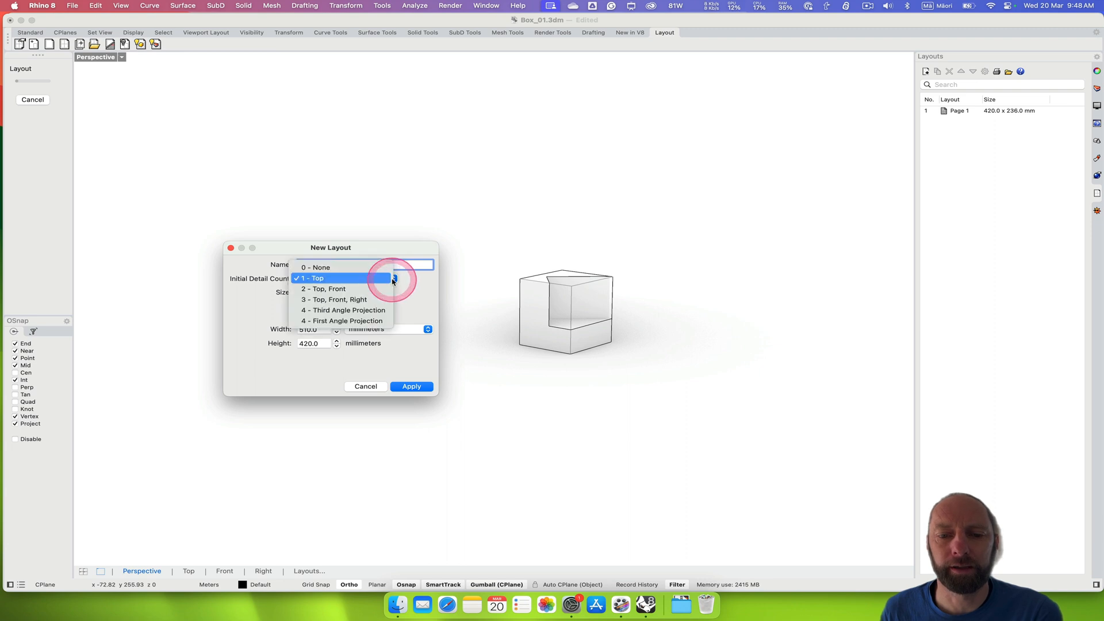
left_click(371, 300)
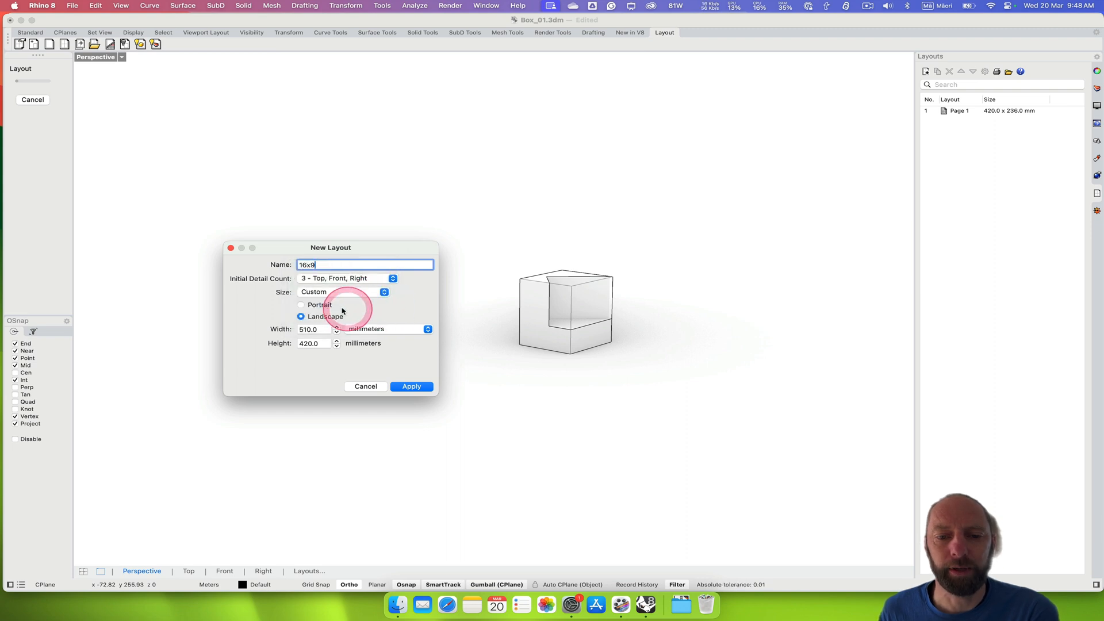
Step: Keep the new layout's size as Custom, set it to 420 mm wide and 236 mm high, and create it
left_click(384, 292)
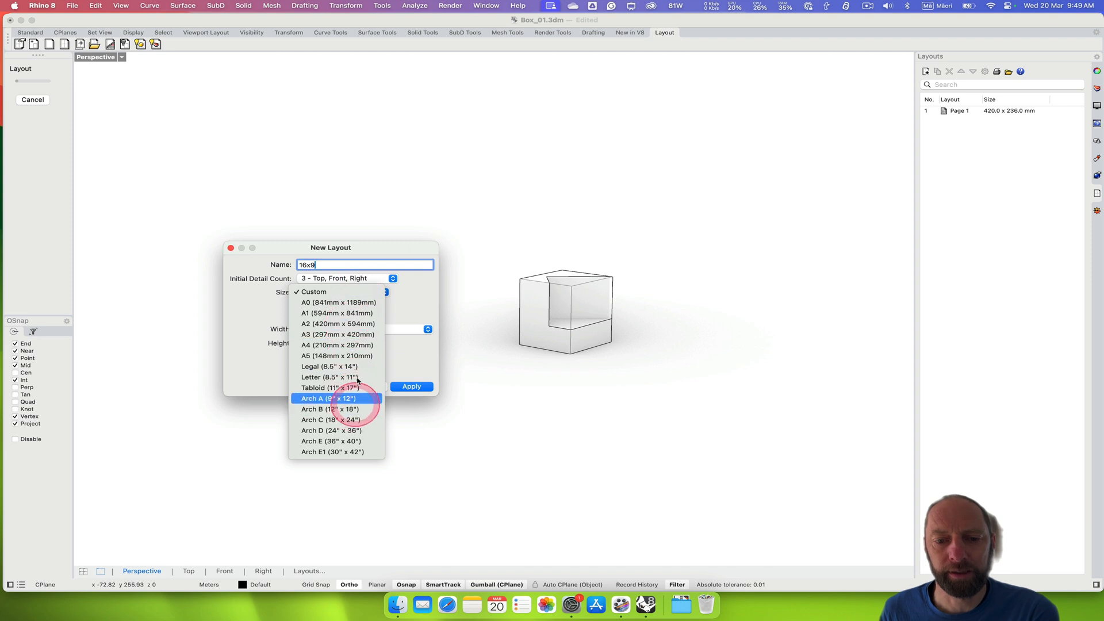
left_click(380, 292)
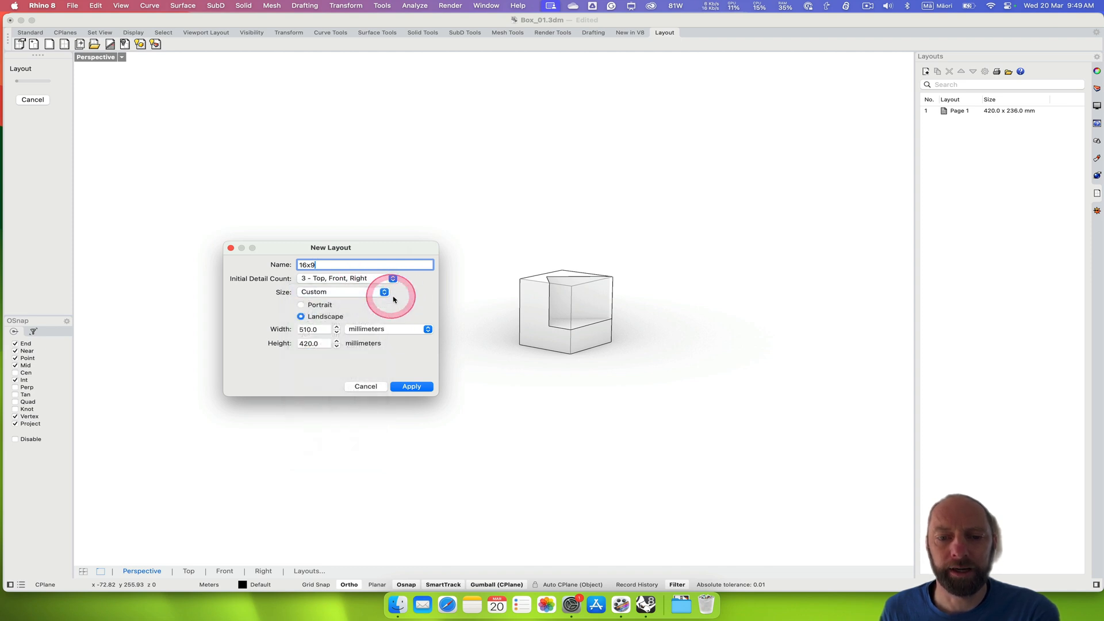
left_click(320, 330)
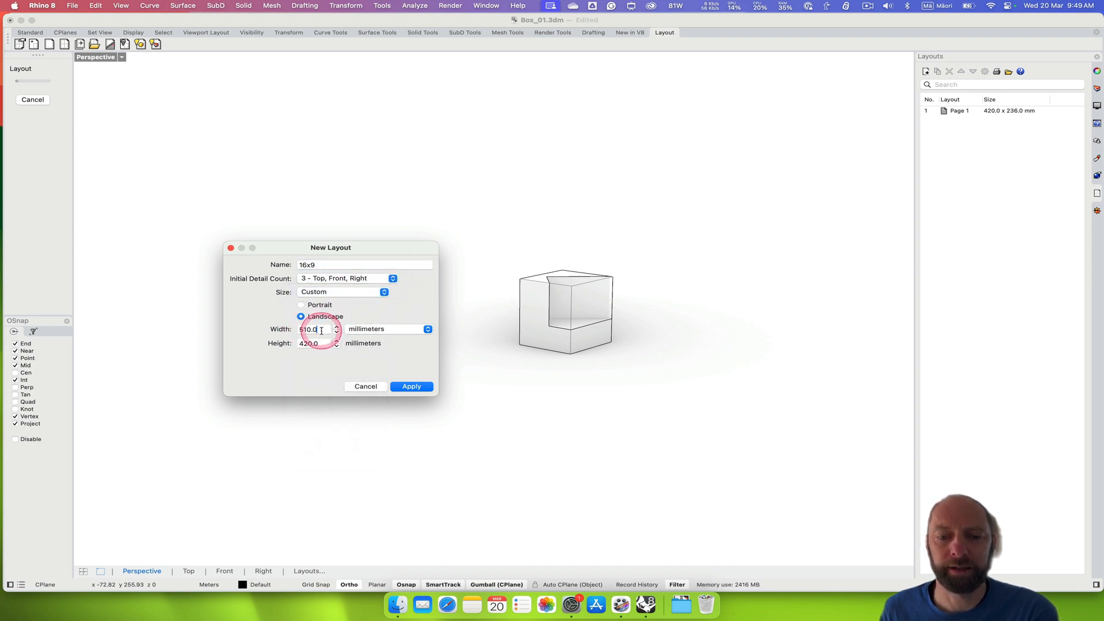
left_click_drag(322, 330, 292, 336)
type("42")
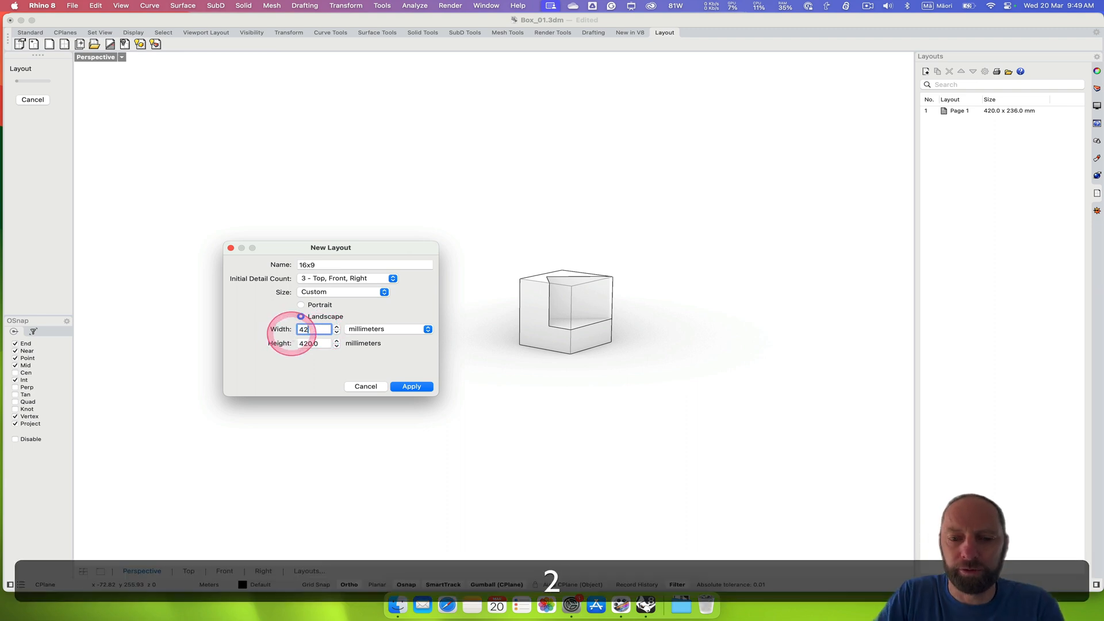
type("0")
left_click(321, 343)
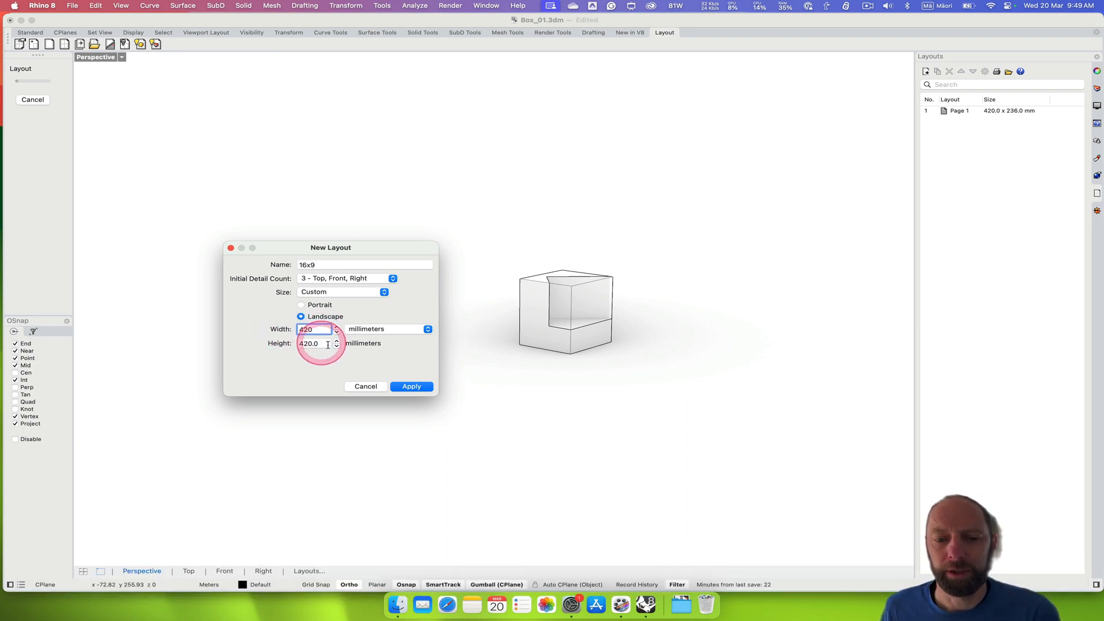
left_click(316, 345)
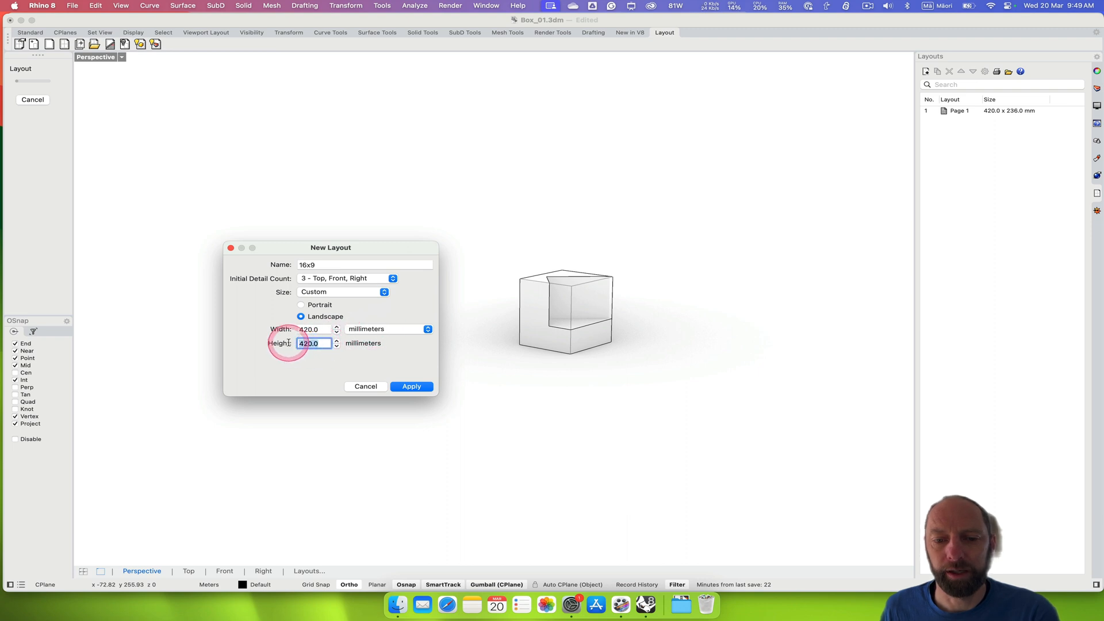
type("23")
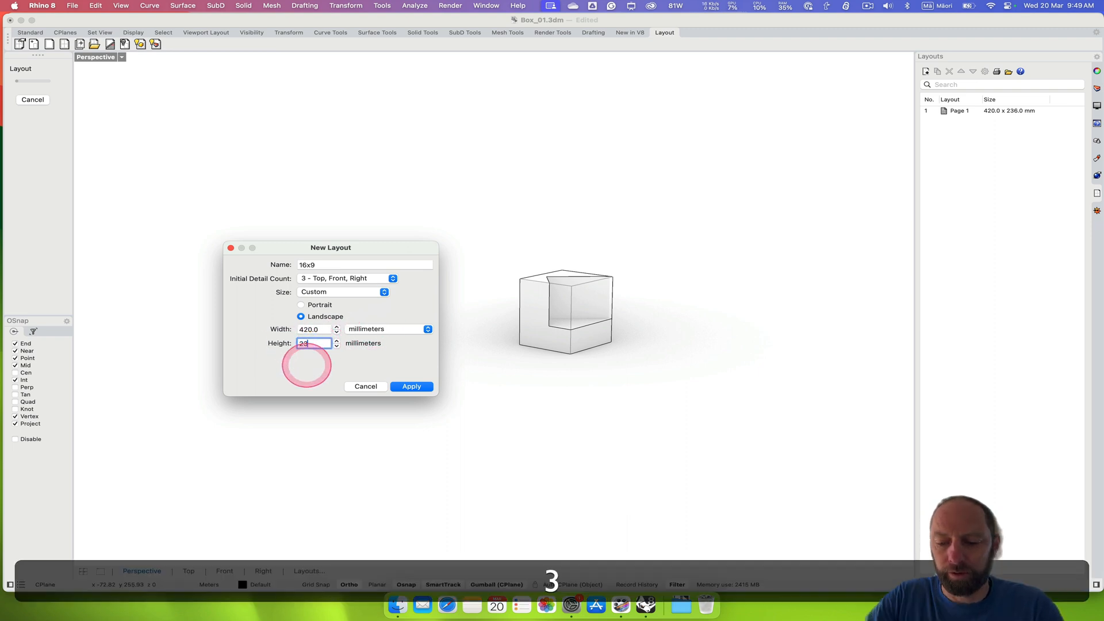
type("6")
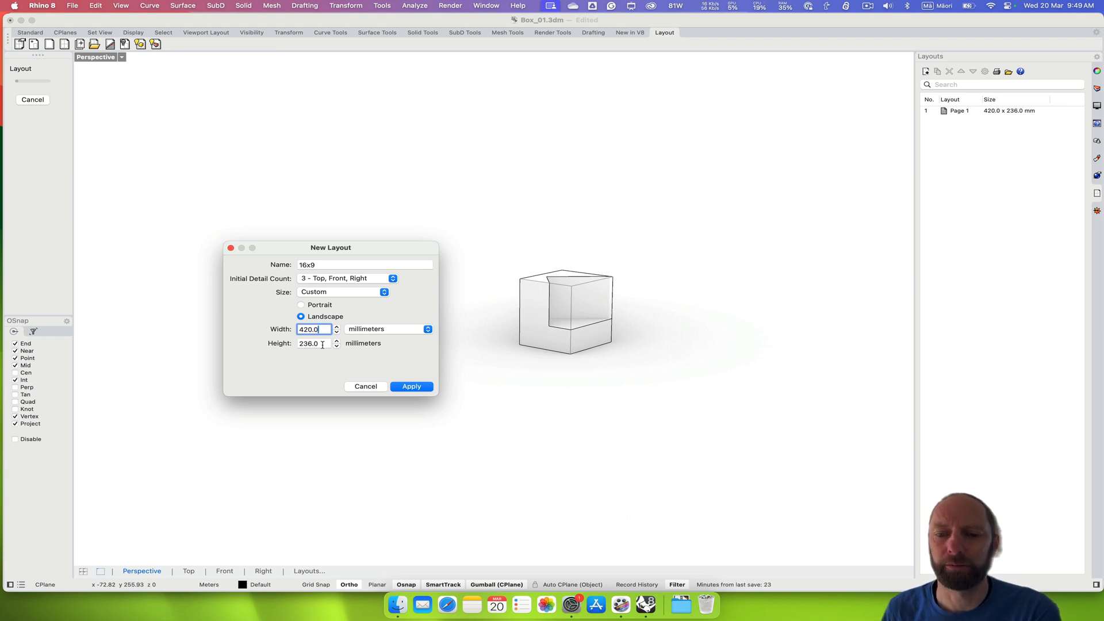
left_click(412, 387)
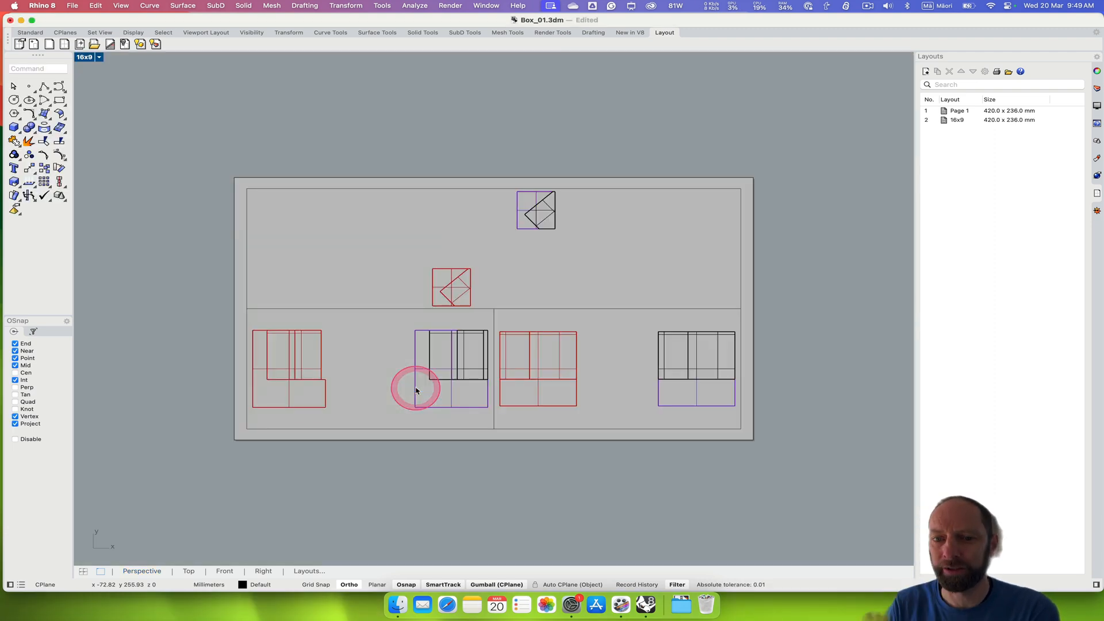
Step: Inspect the details on the 16x9 layout up close and fit the whole page in view
scroll(595, 304, "up", 10)
scroll(594, 304, "down", 10)
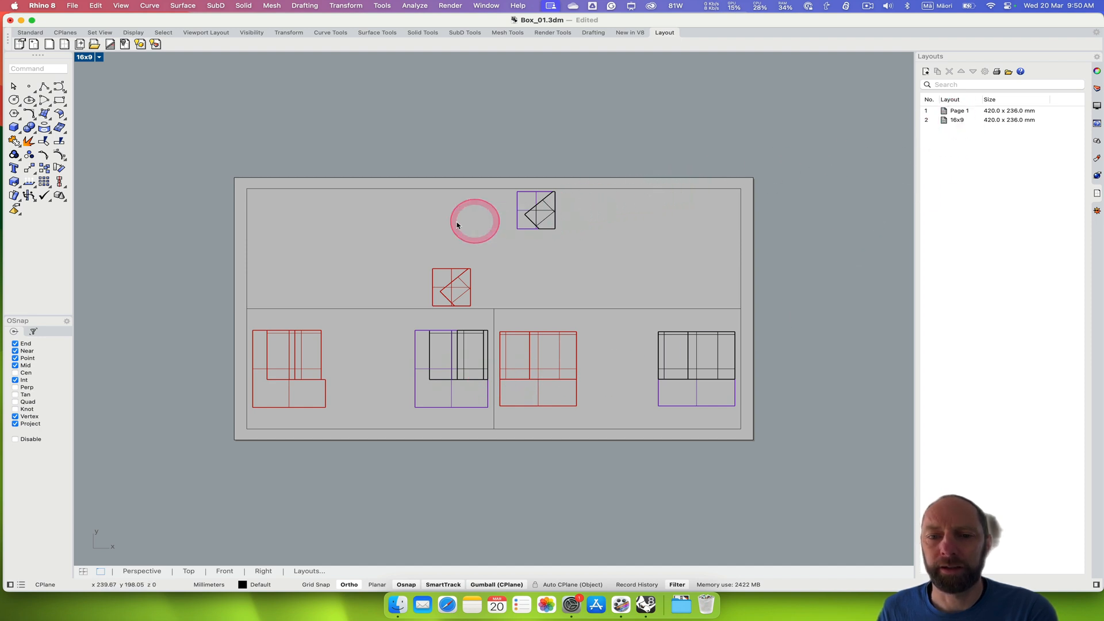
scroll(472, 242, "up", 5)
scroll(472, 242, "down", 5)
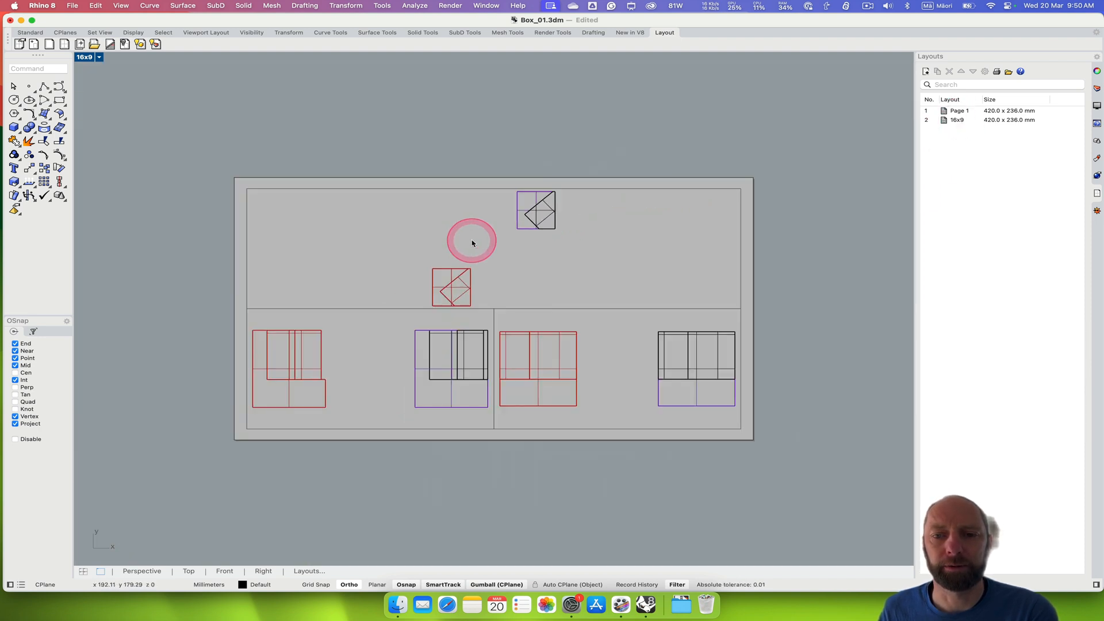
scroll(473, 242, "up", 6)
right_click_drag(390, 220, 402, 205)
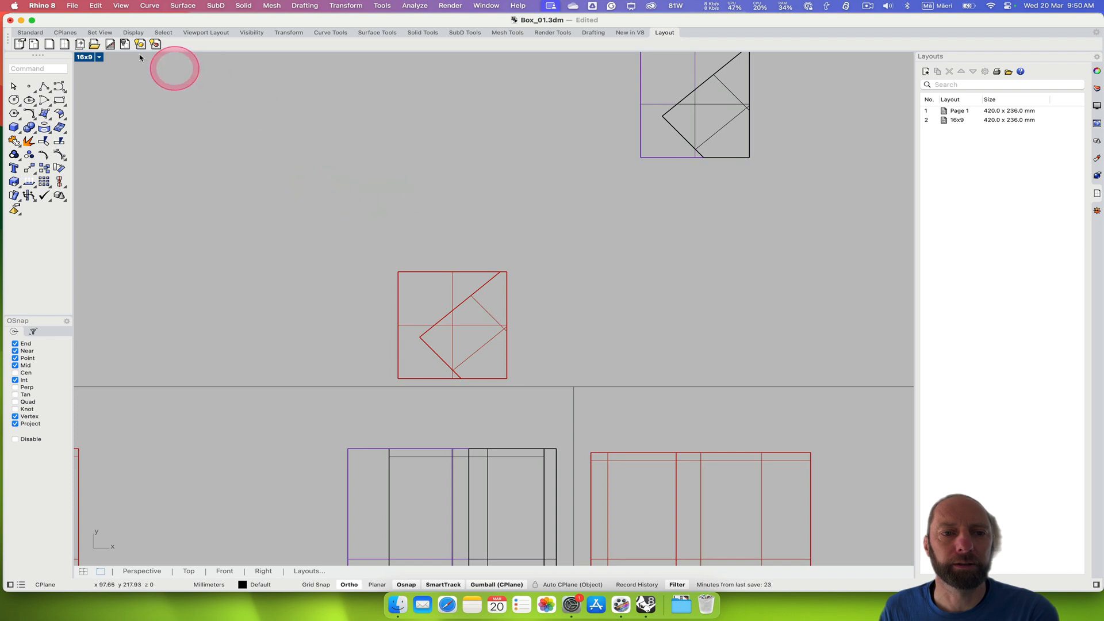
left_click(30, 32)
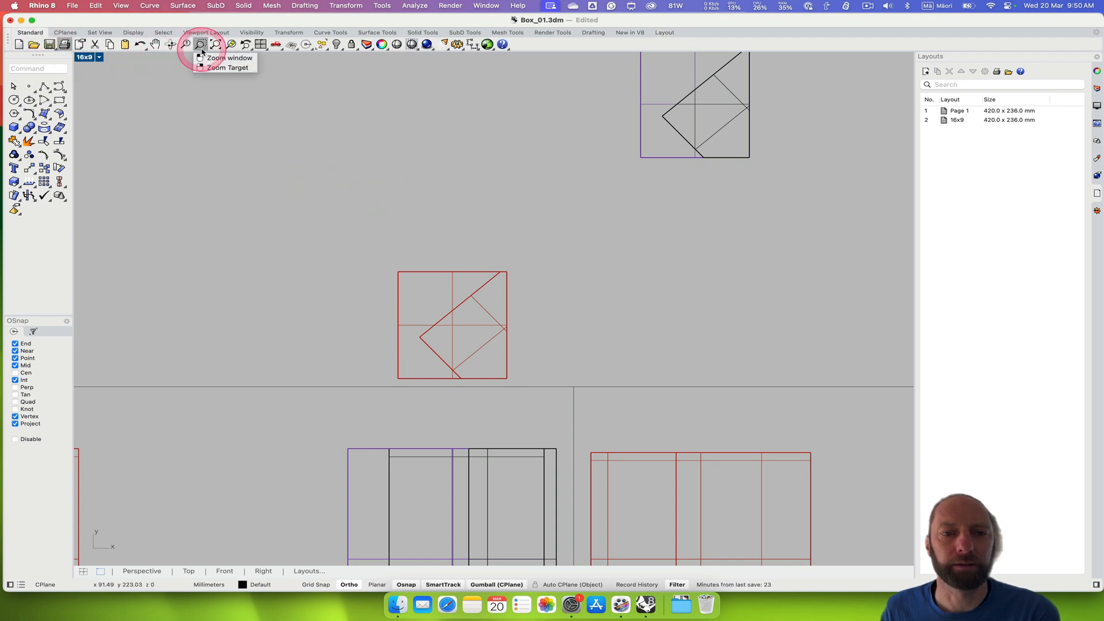
left_click(213, 46)
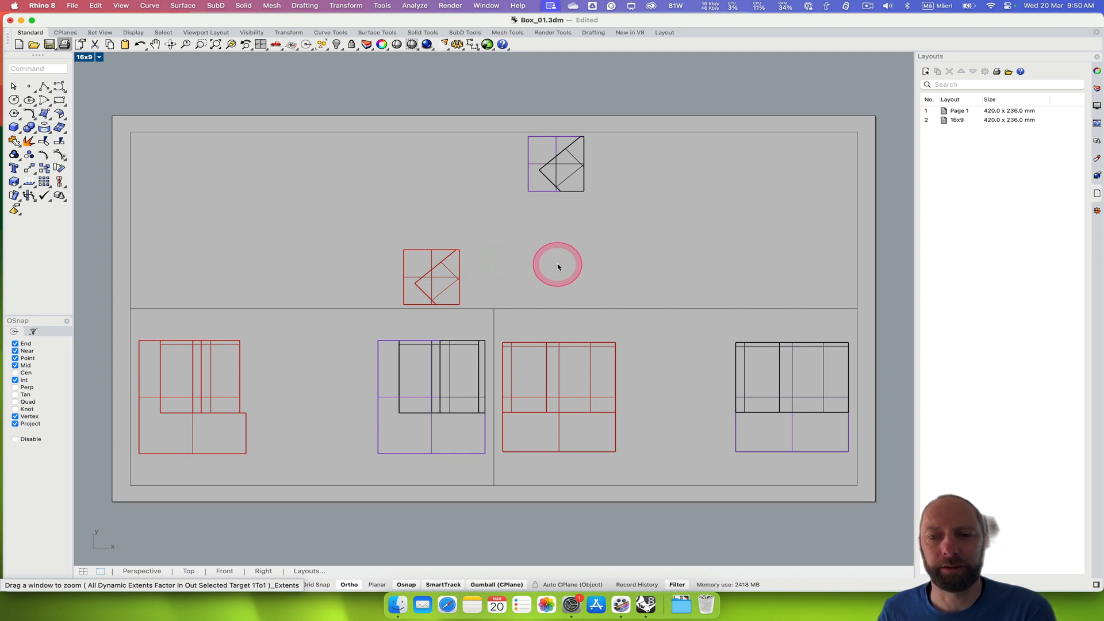
key("Escape")
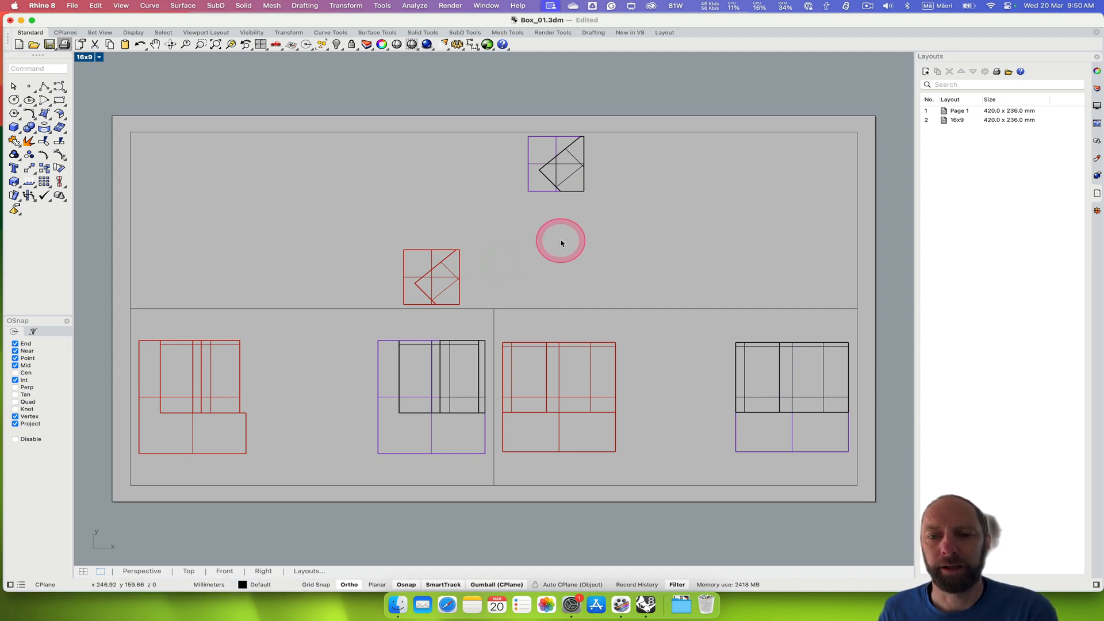
Step: Activate the Top detail on the 16x9 layout and set its display mode to Shaded
double_click(259, 170)
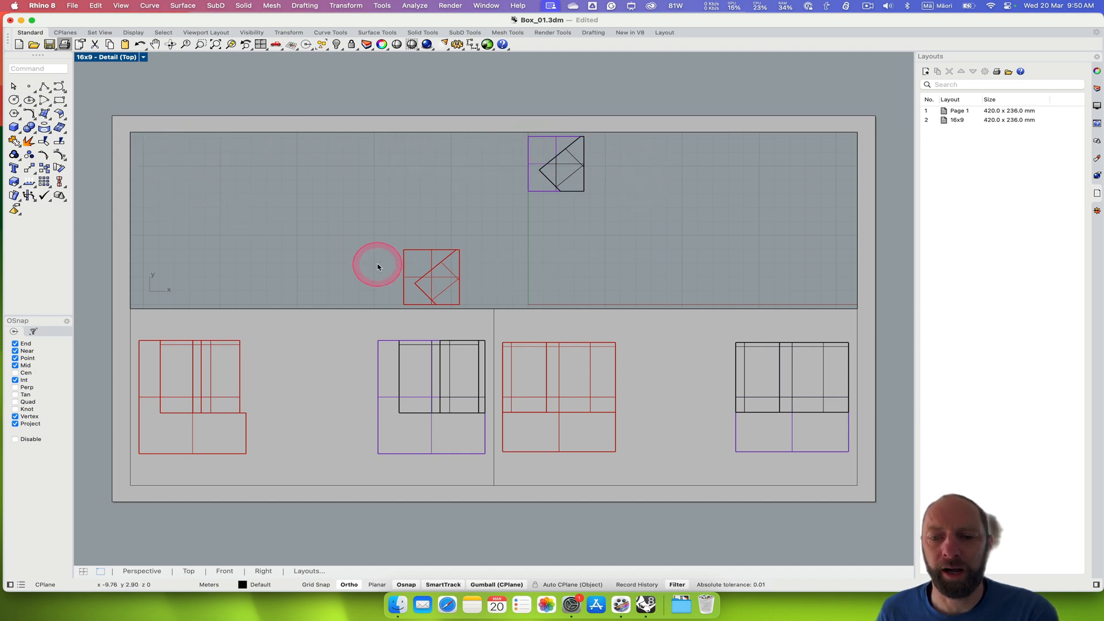
left_click(144, 57)
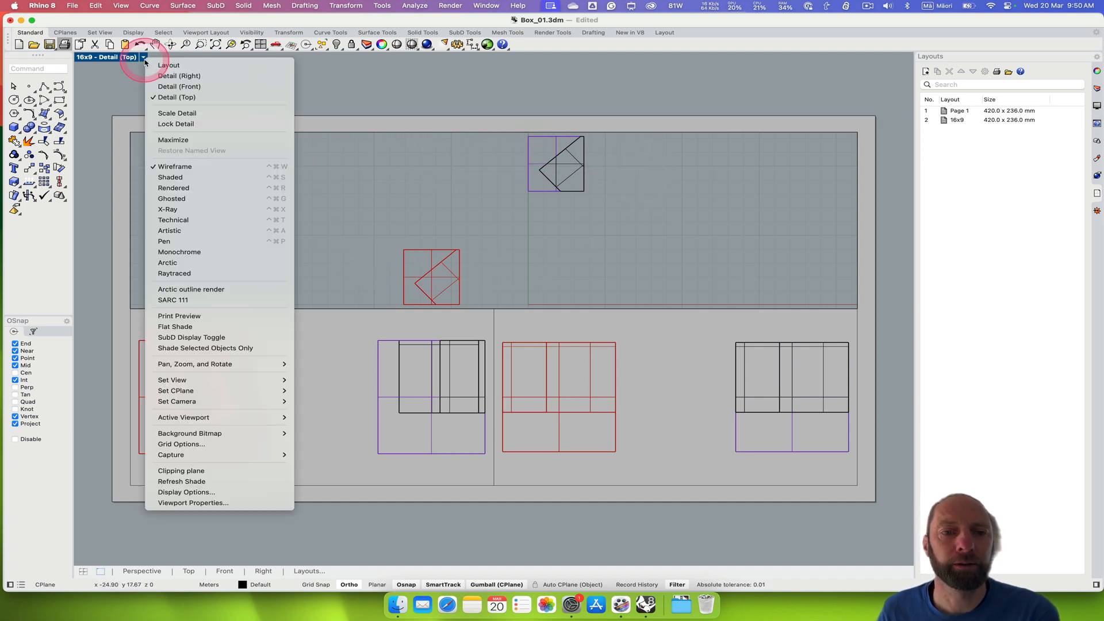
left_click(145, 59)
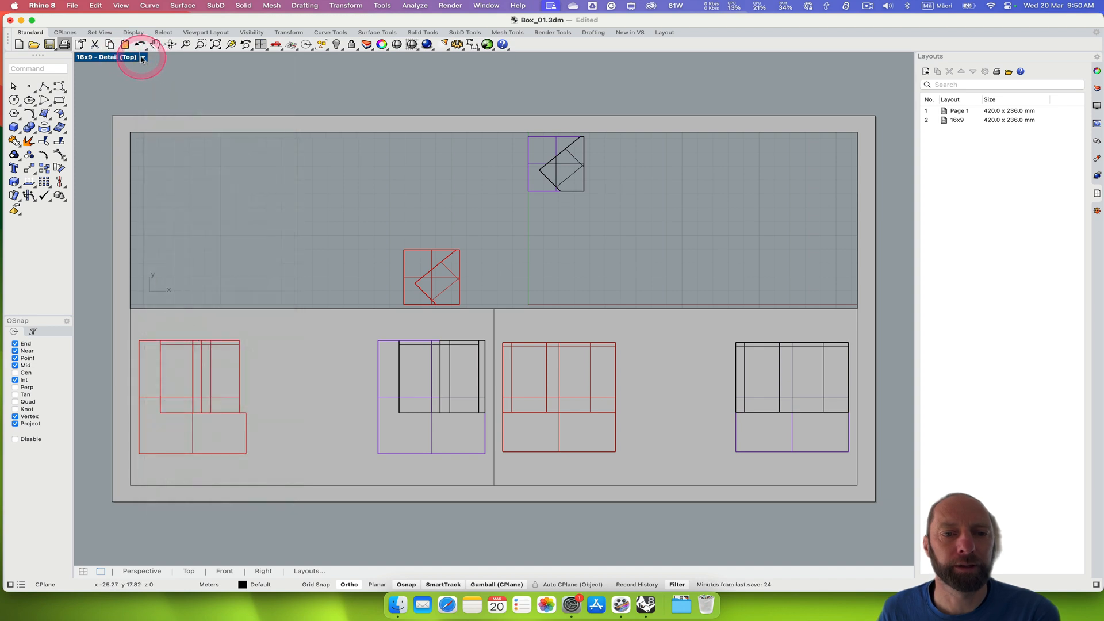
left_click(143, 57)
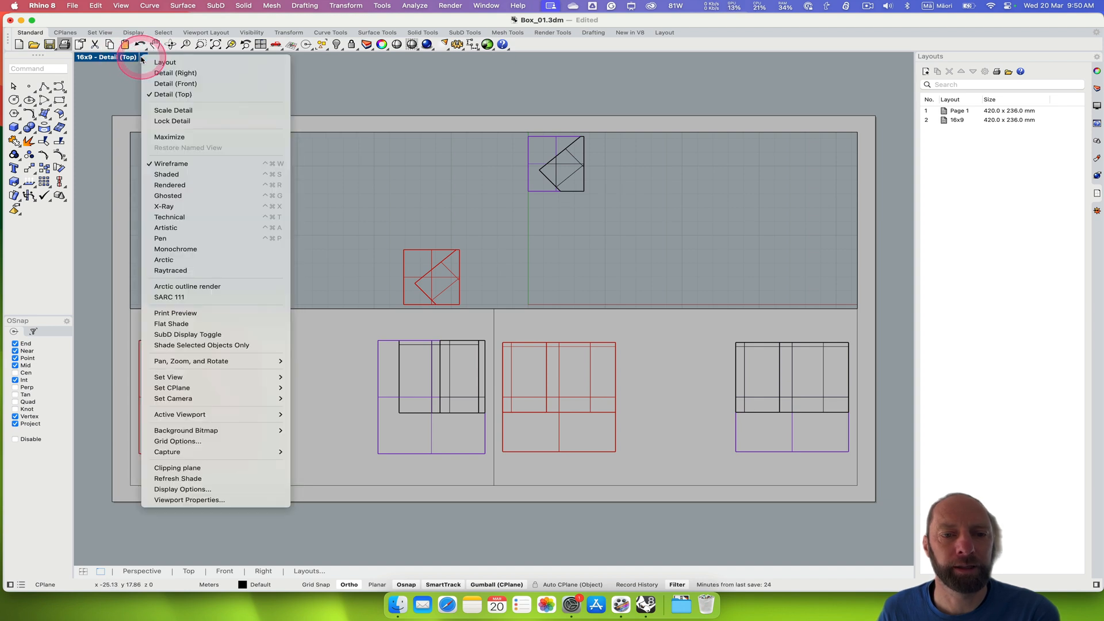
left_click(183, 176)
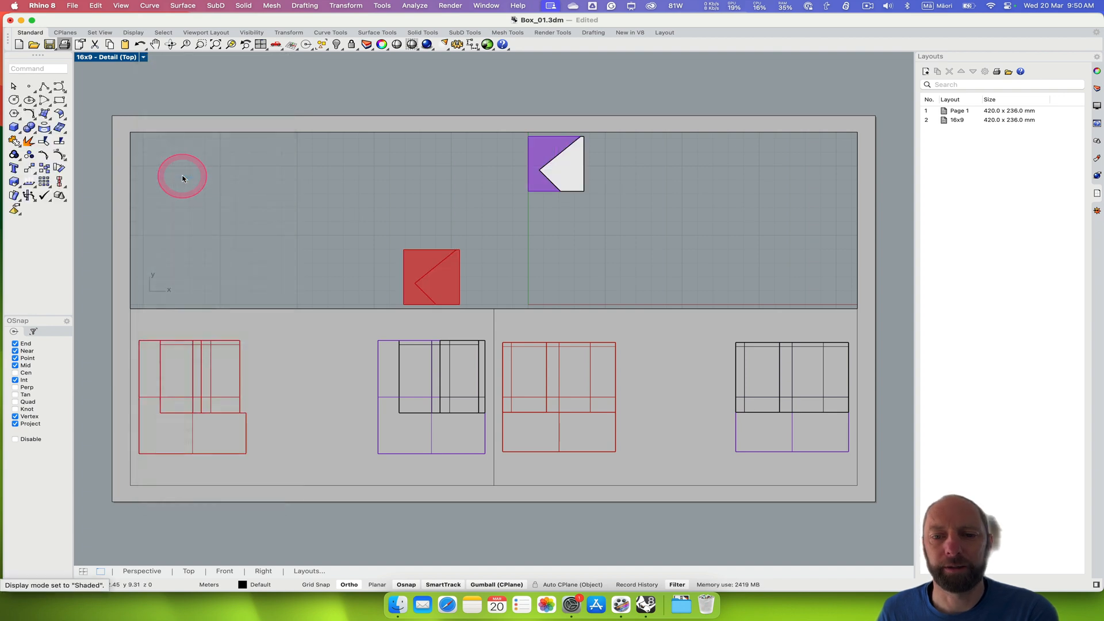
Step: Change the Top detail's display mode to Monochrome and return to the layout page
left_click(143, 57)
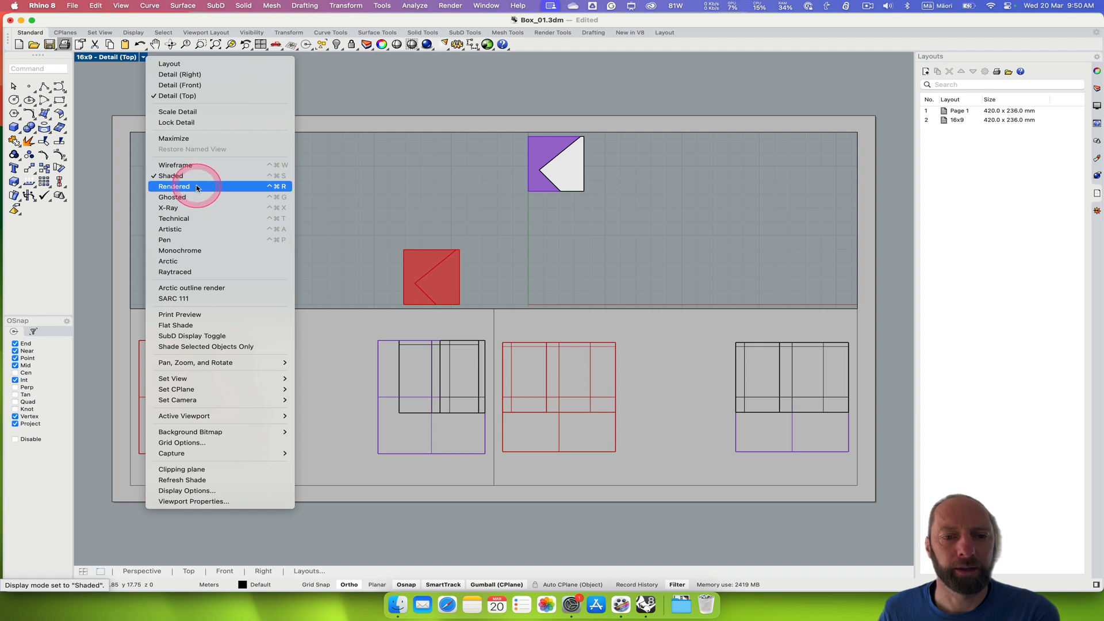
left_click(194, 251)
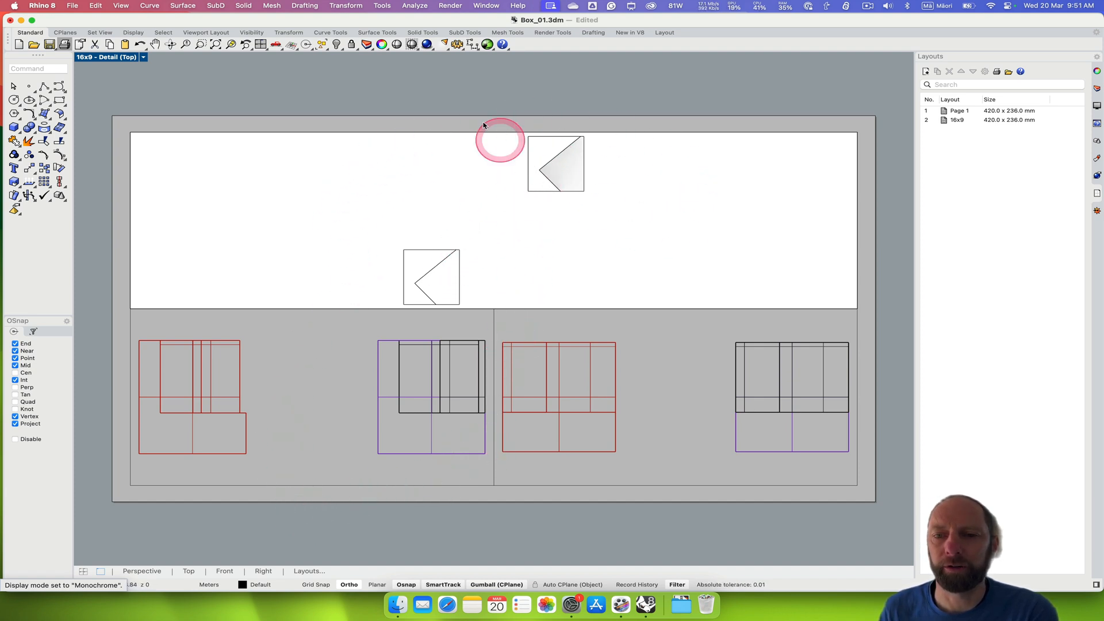
double_click(432, 103)
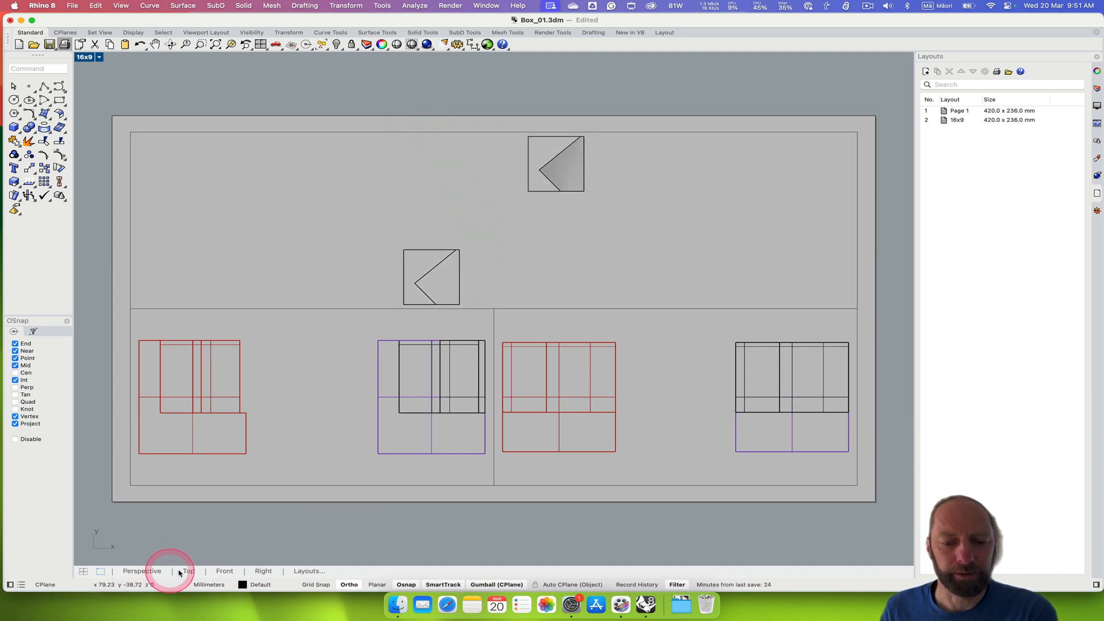
Step: In the model's Top viewport, move the red box along Y until it lines up with the purple box
left_click(142, 571)
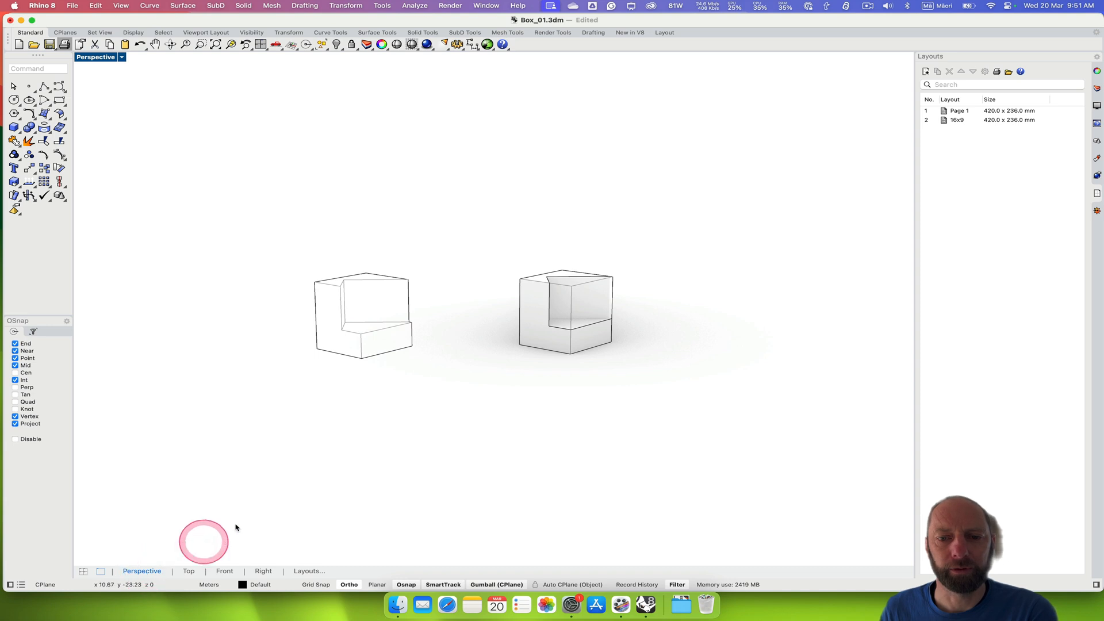
right_click_drag(447, 384, 429, 411)
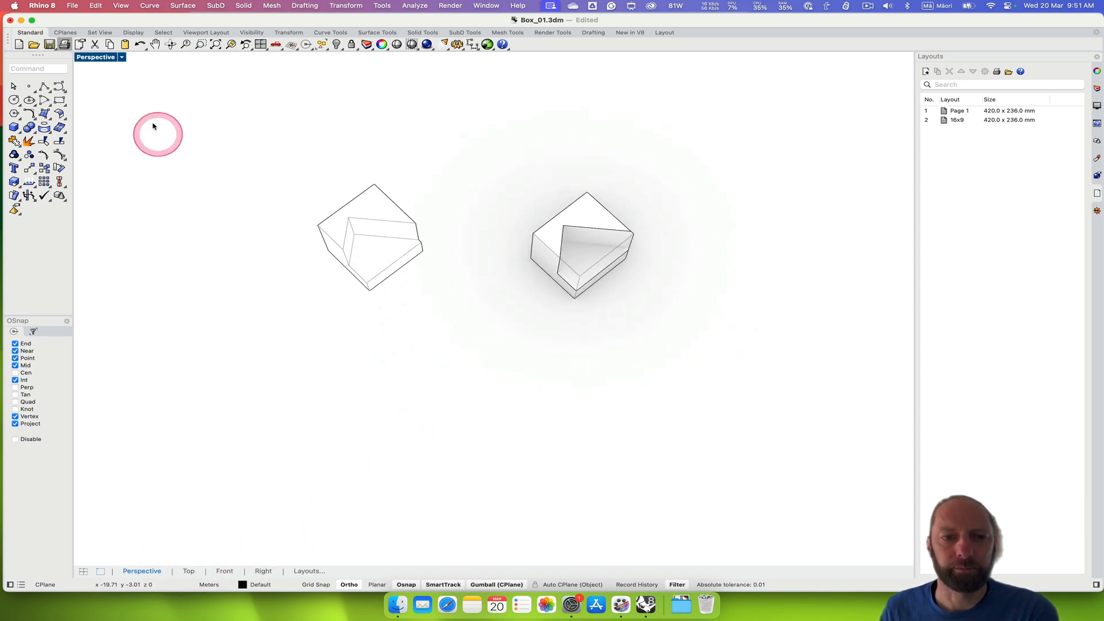
double_click(96, 57)
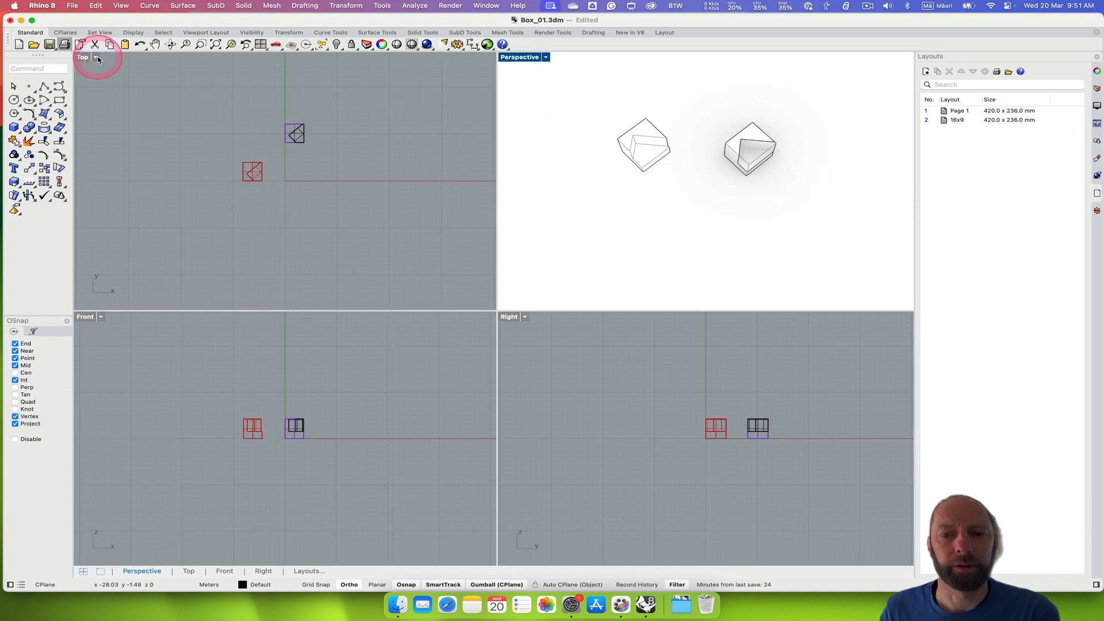
left_click(296, 130)
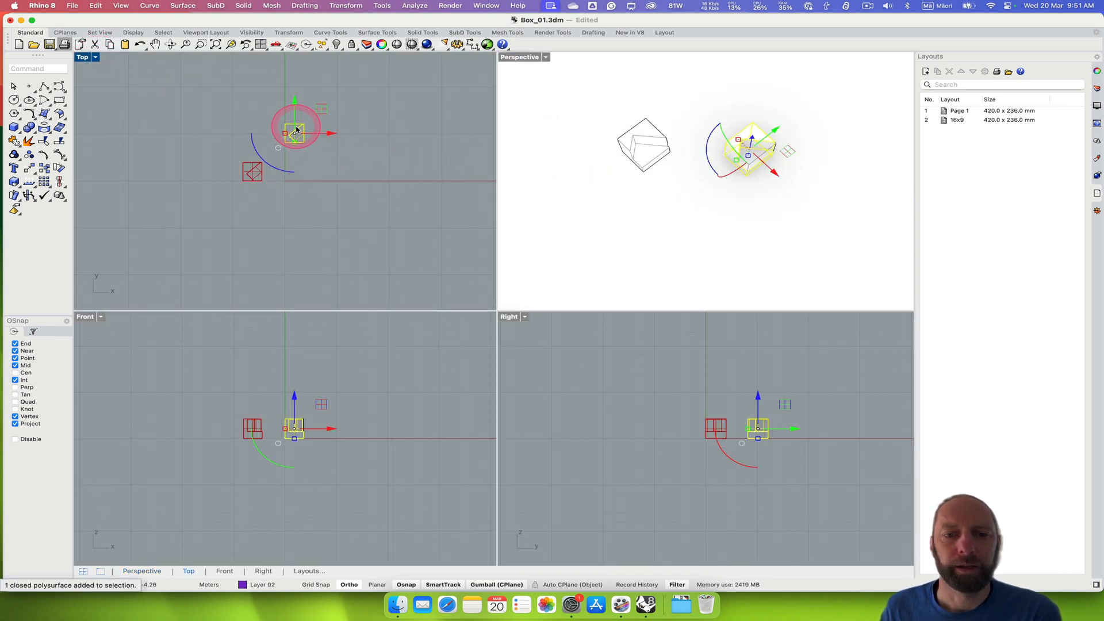
left_click(250, 171)
left_click_drag(251, 152, 250, 106)
left_click(338, 167)
scroll(262, 154, "up", 5)
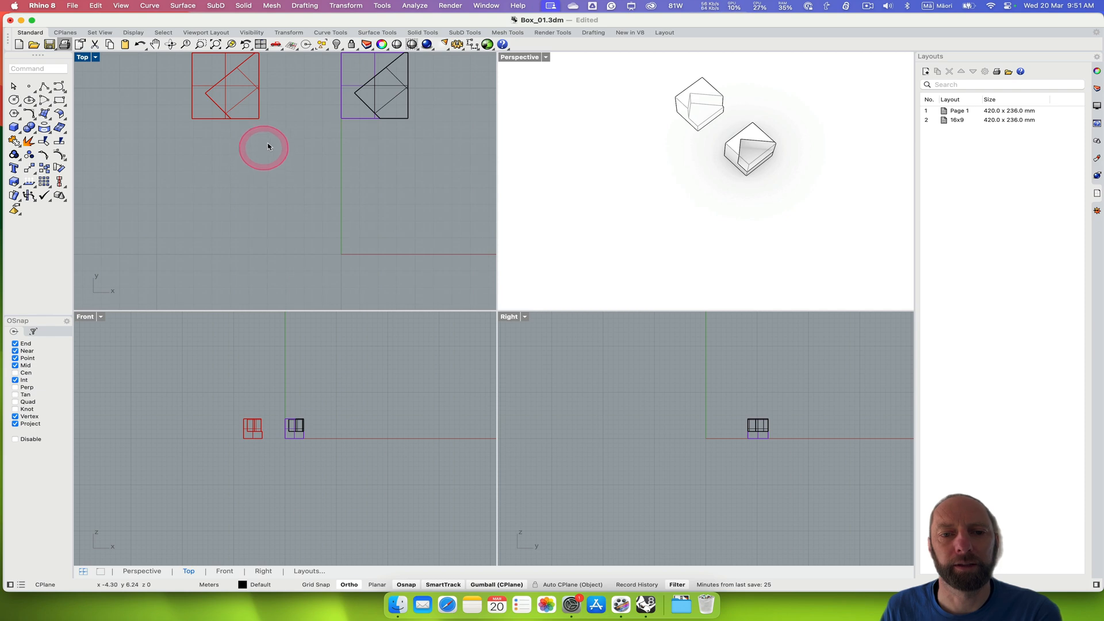
scroll(337, 184, "down", 5)
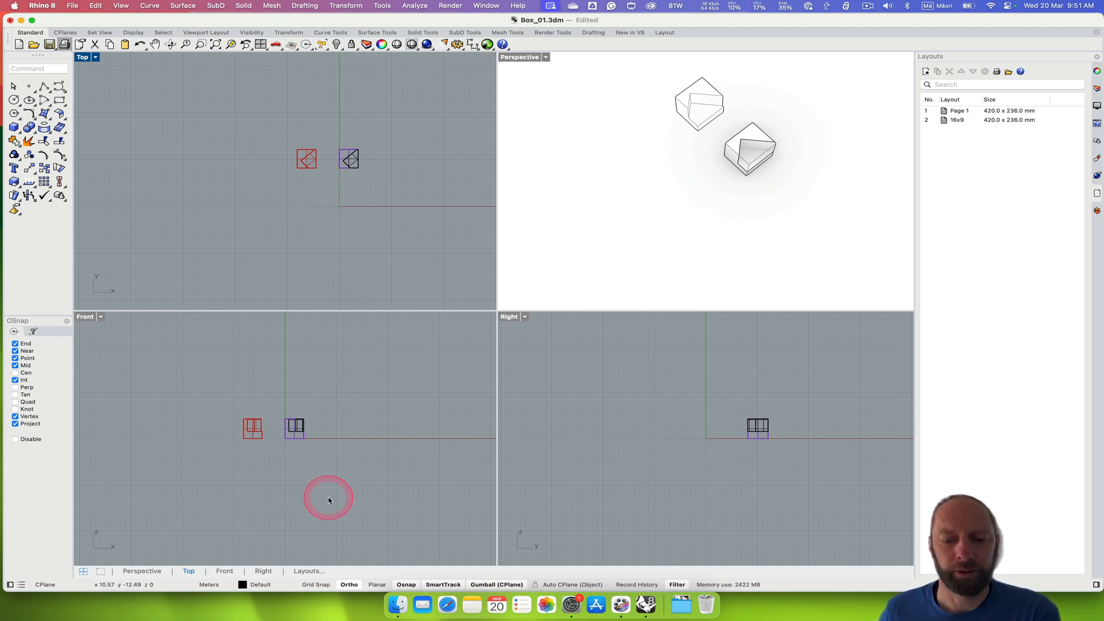
Step: Return to the 16x9 layout, activate the Top detail and move the red box along X closer to the purple box
left_click(308, 571)
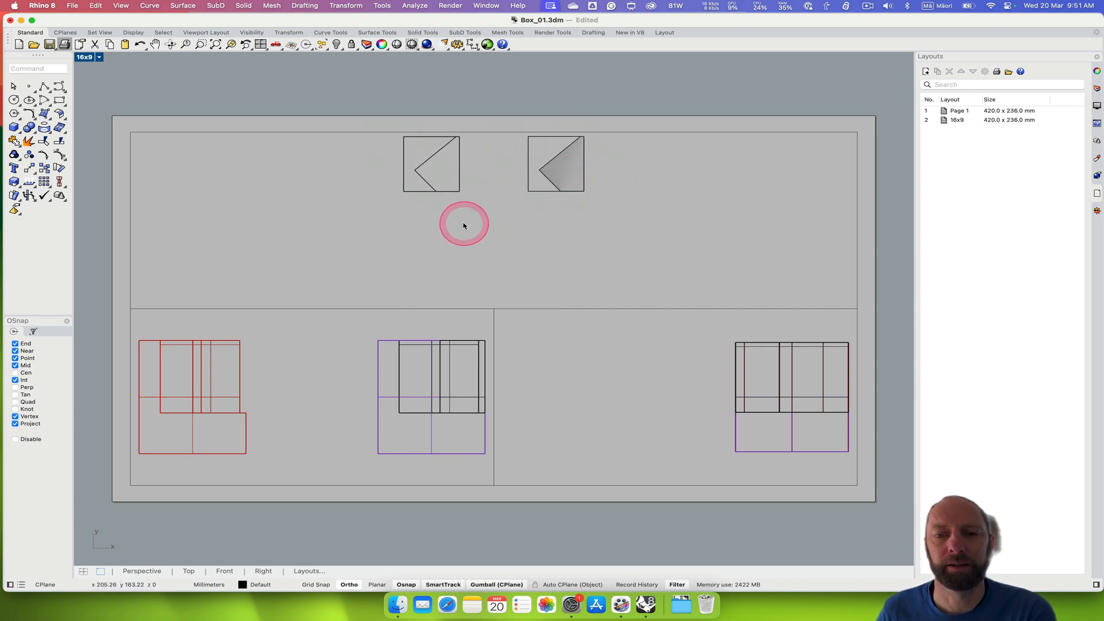
double_click(355, 227)
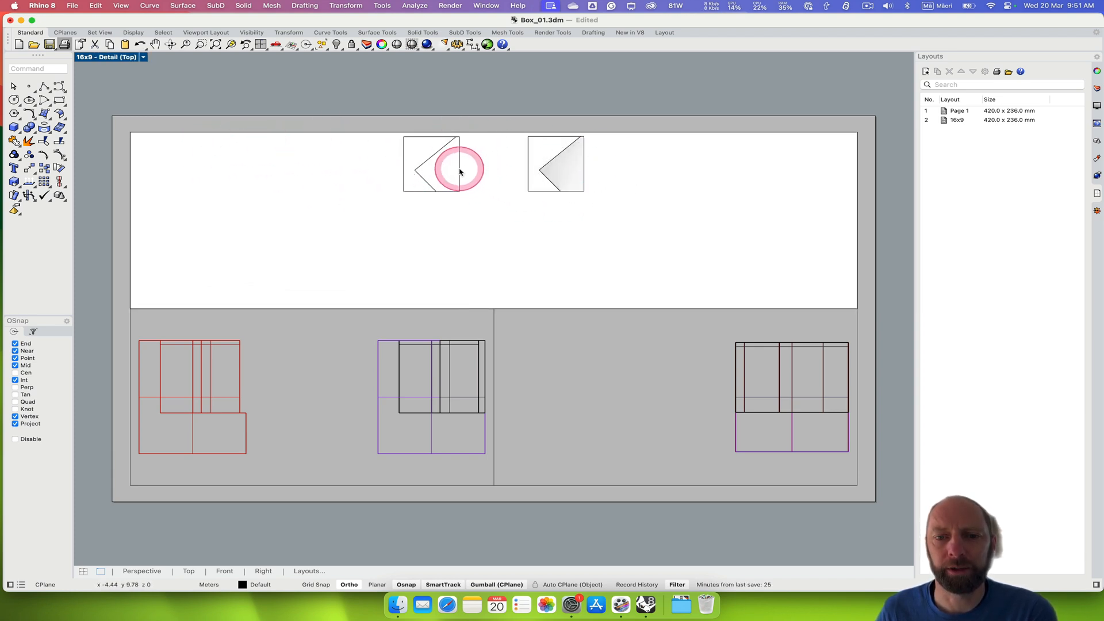
left_click_drag(459, 168, 502, 168)
left_click(512, 227)
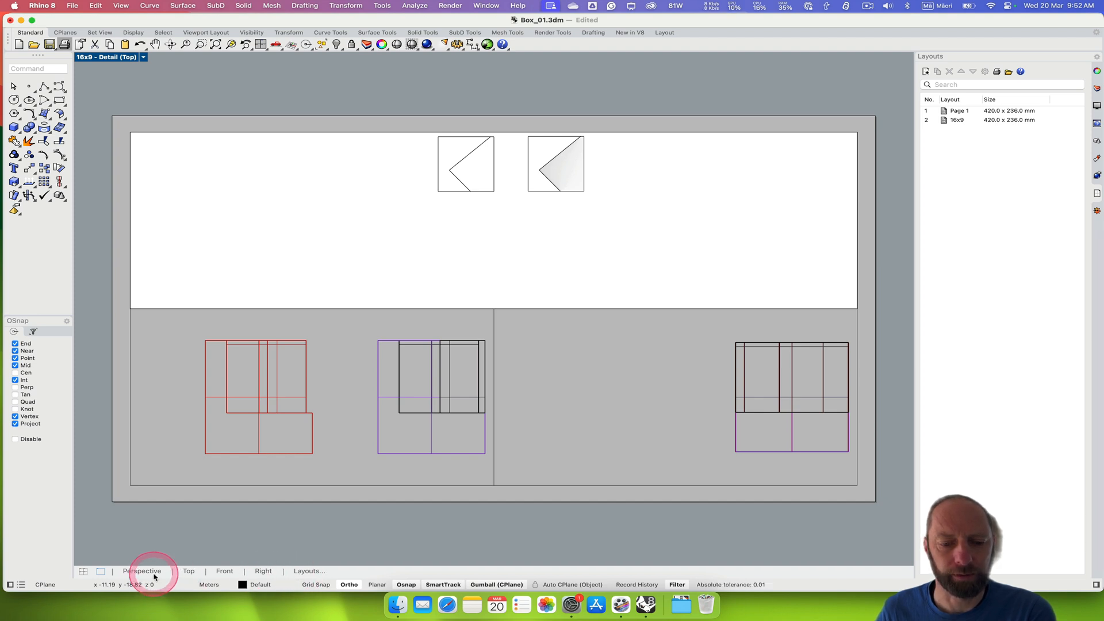
Step: Check the moved box in the four model viewports and in the layout's Front detail, ending on the layout page
left_click(85, 572)
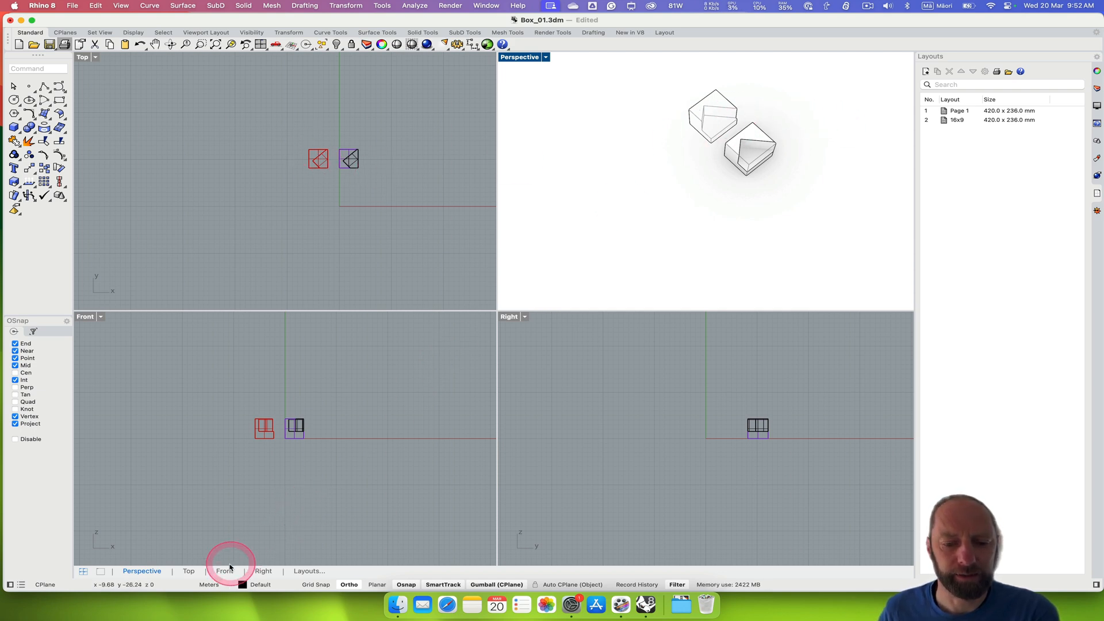
left_click(303, 572)
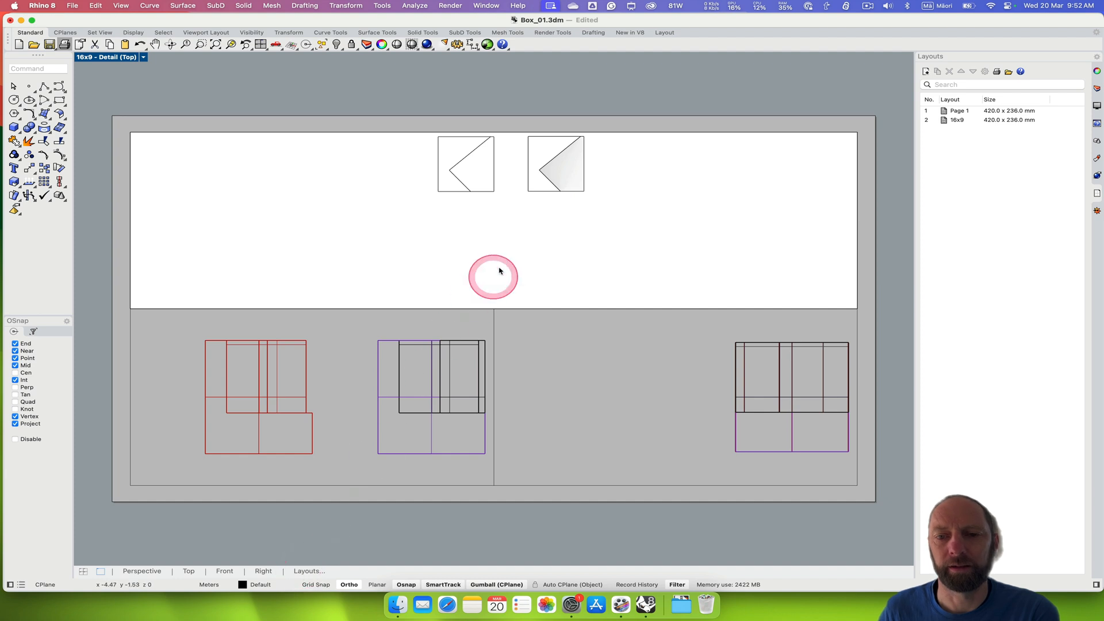
double_click(269, 348)
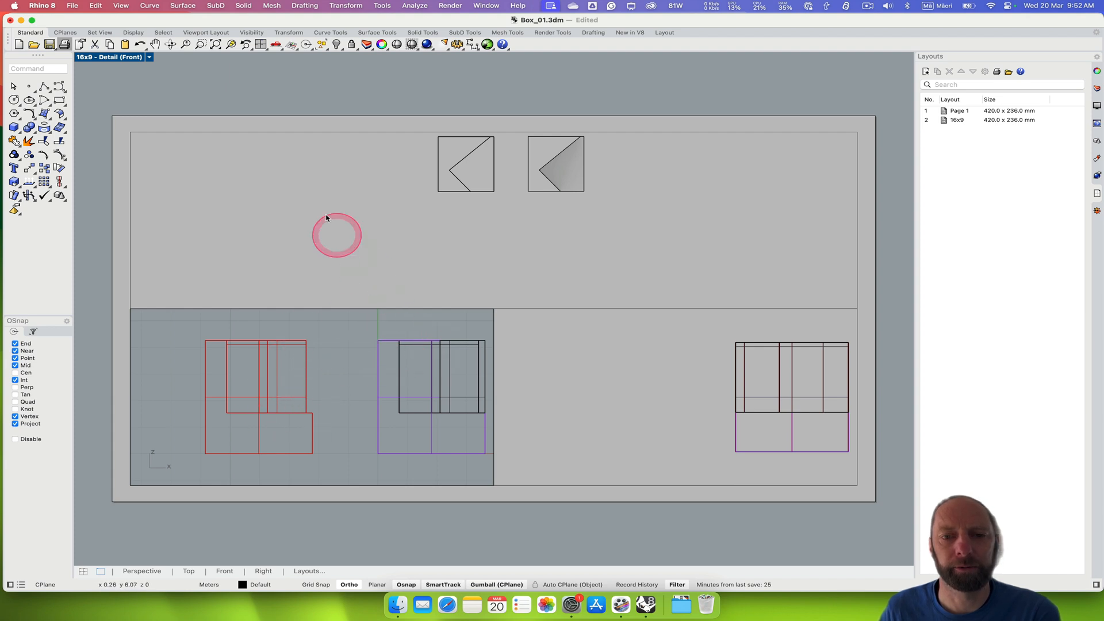
double_click(285, 93)
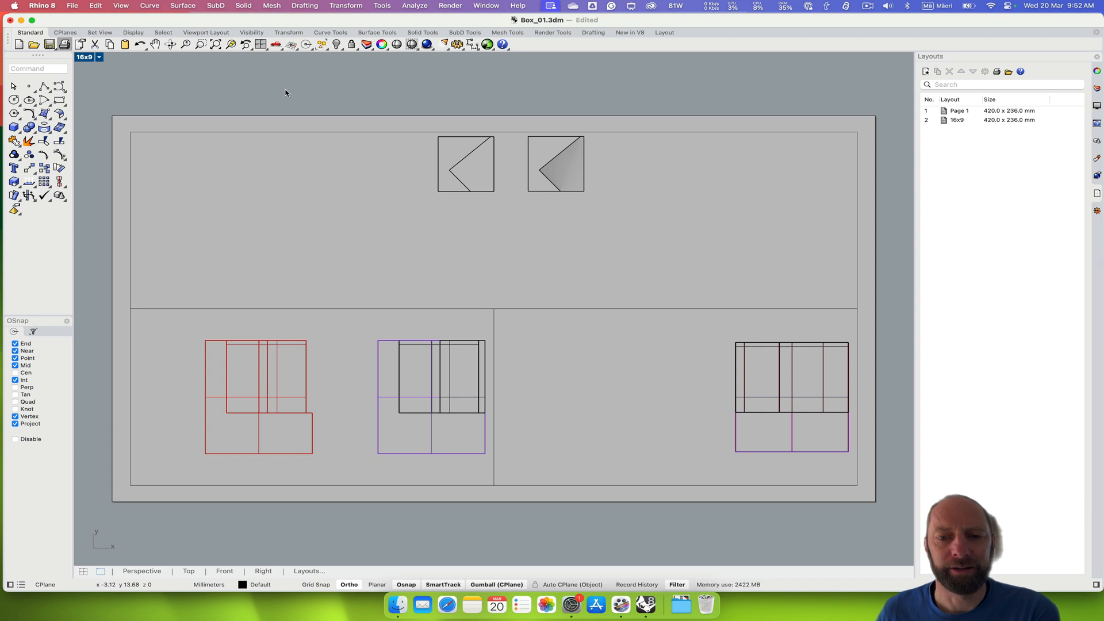
Step: Show the Layers panel and create a new layer named Guidelines
left_click(1097, 90)
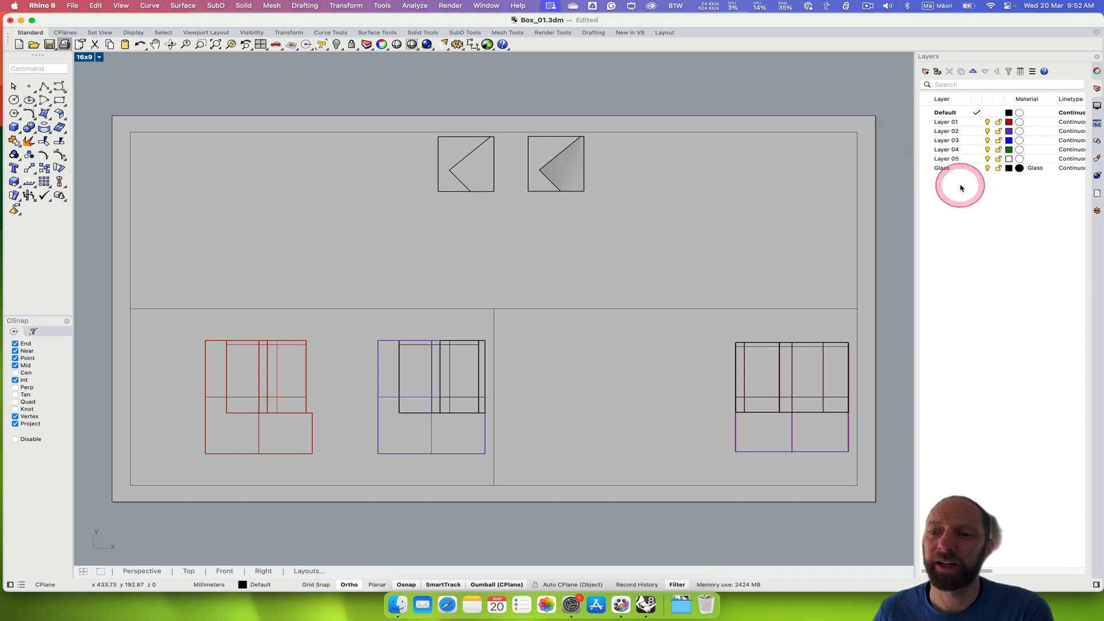
left_click(925, 74)
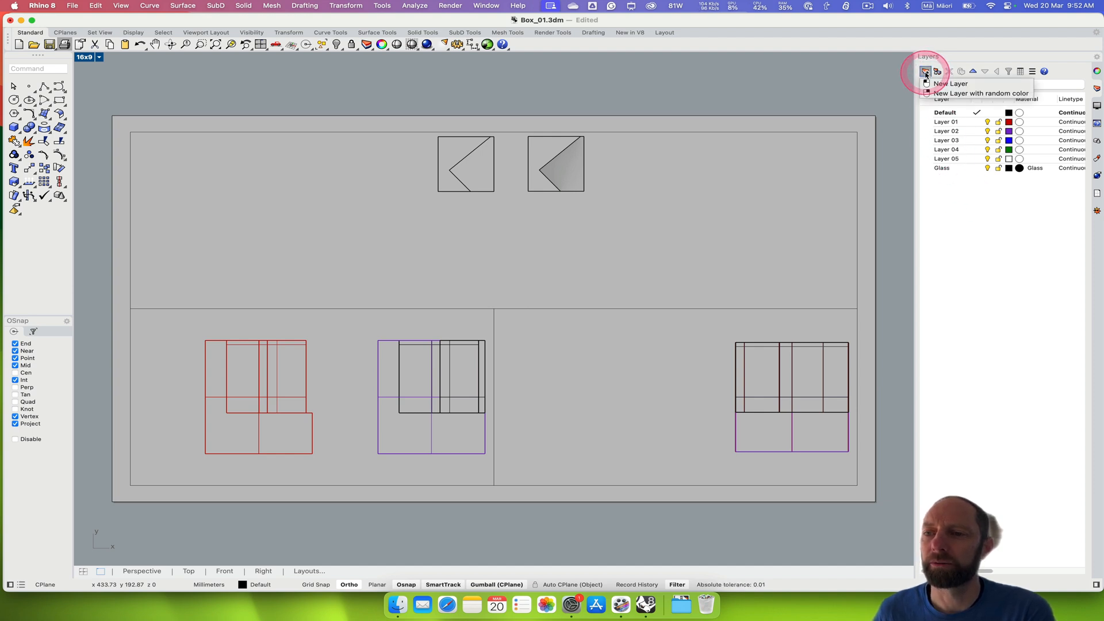
left_click(943, 84)
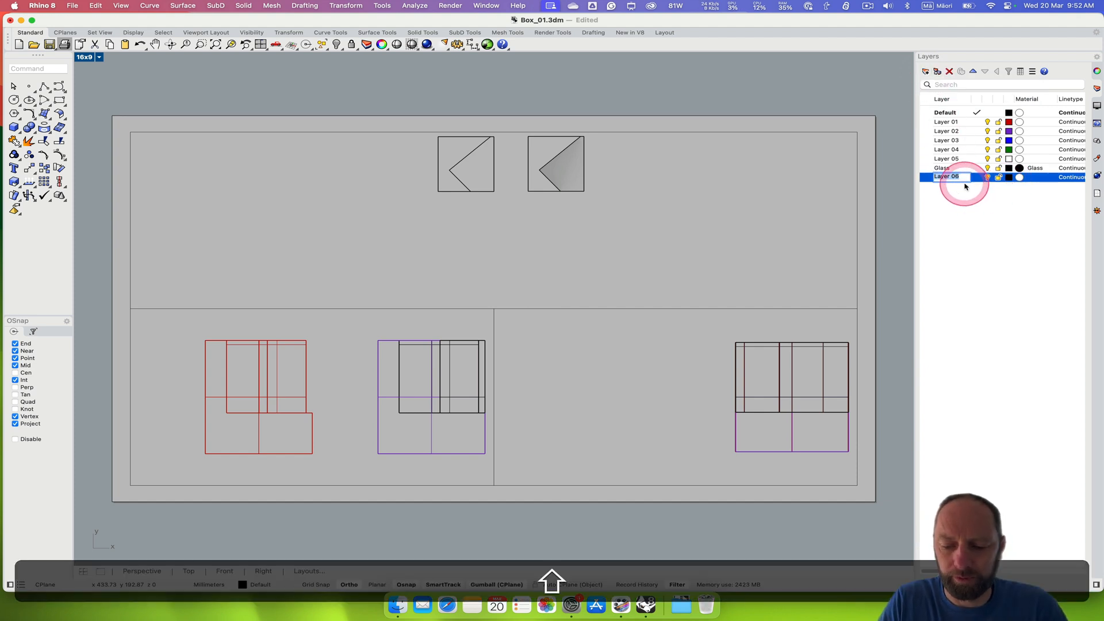
type("Guid")
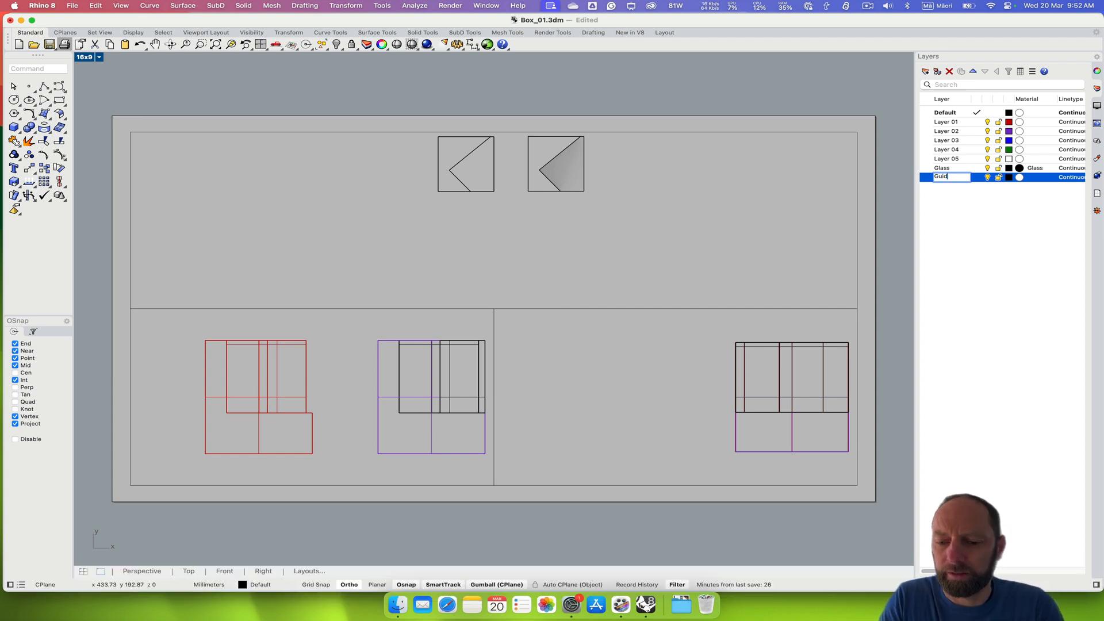
type("e")
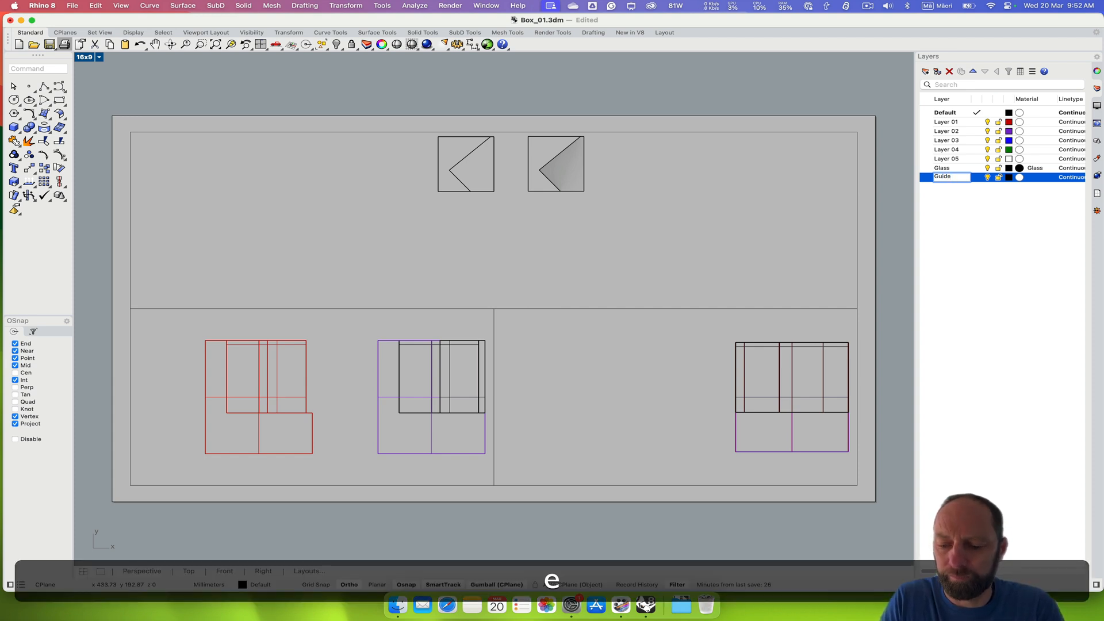
type("lines")
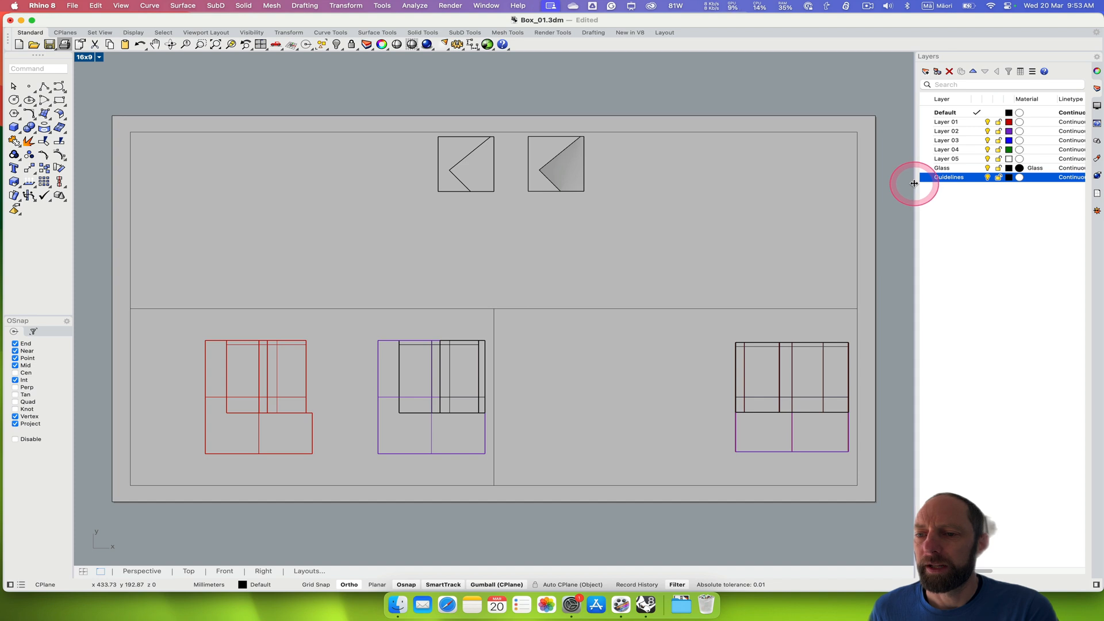
Step: Widen the Layers panel to expose its print settings and set the Guidelines layer's print width to No Print
left_click_drag(914, 183, 582, 195)
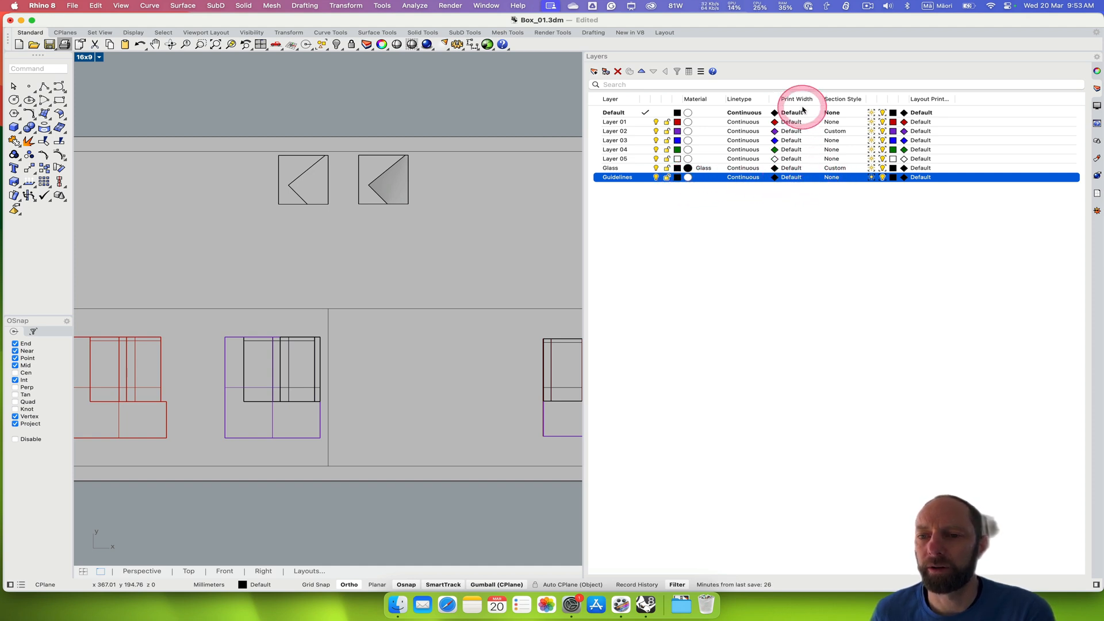
left_click(792, 179)
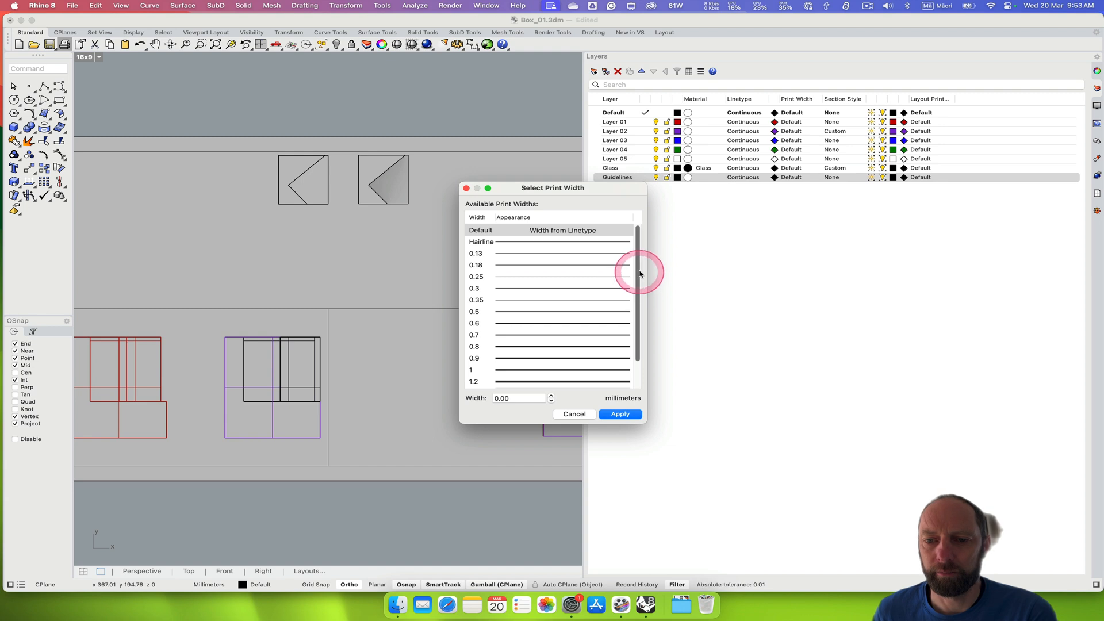
left_click_drag(636, 272, 638, 341)
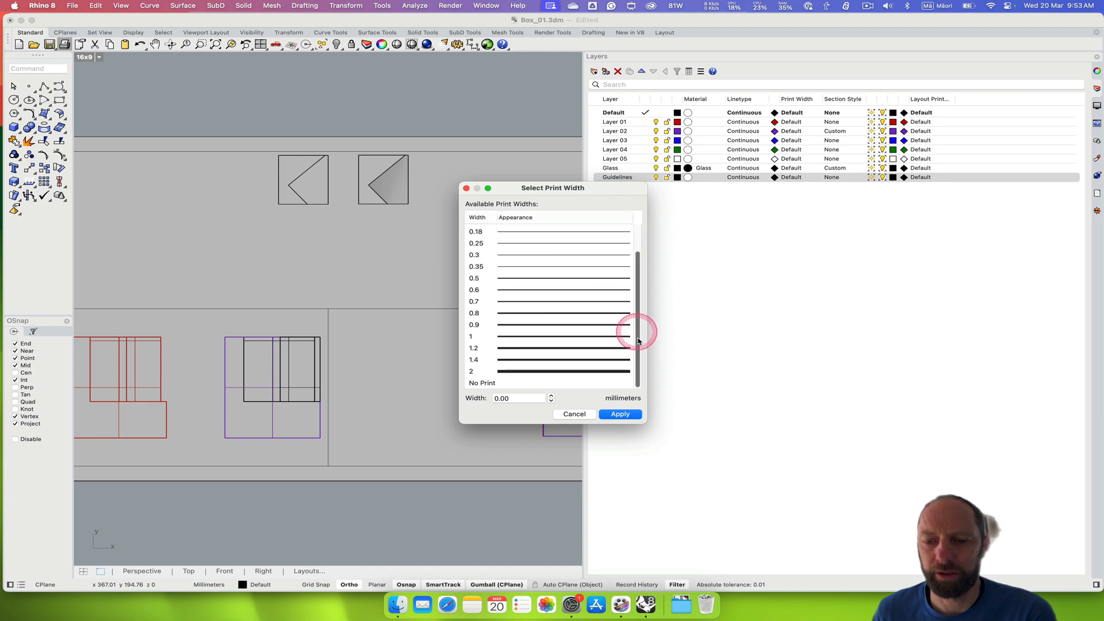
left_click(480, 384)
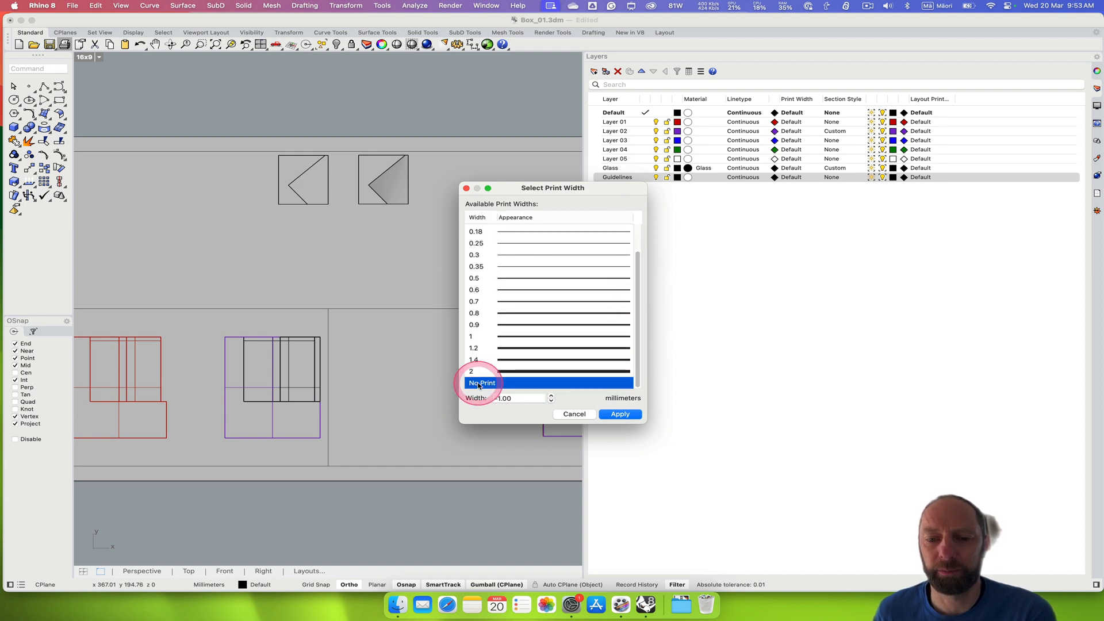
left_click(620, 415)
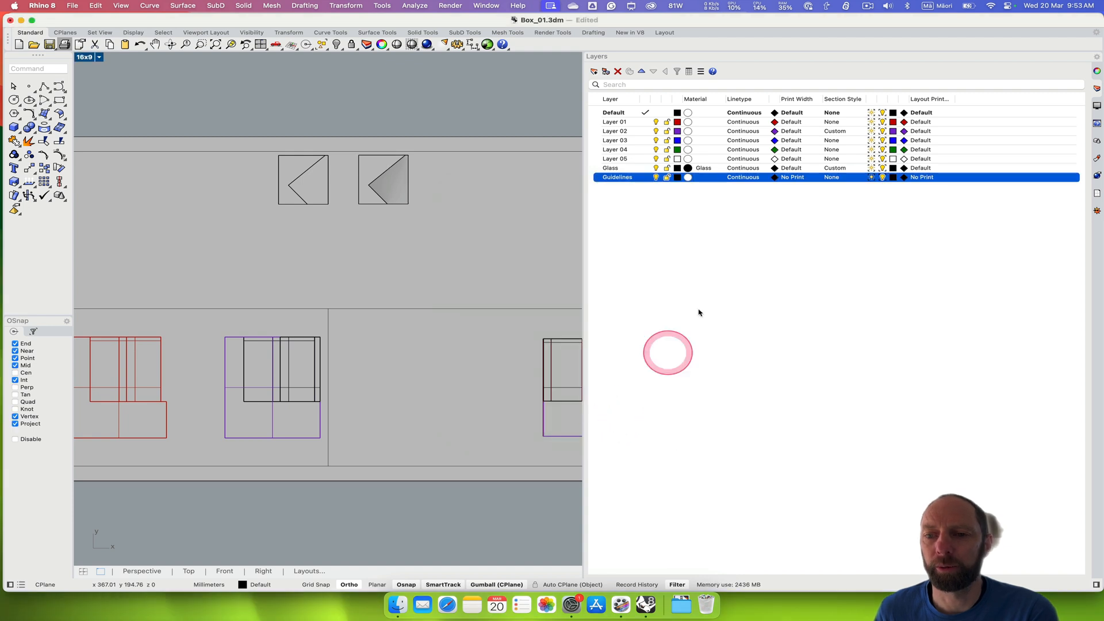
Step: Set the Guidelines layer's colour to cyan
left_click(681, 184)
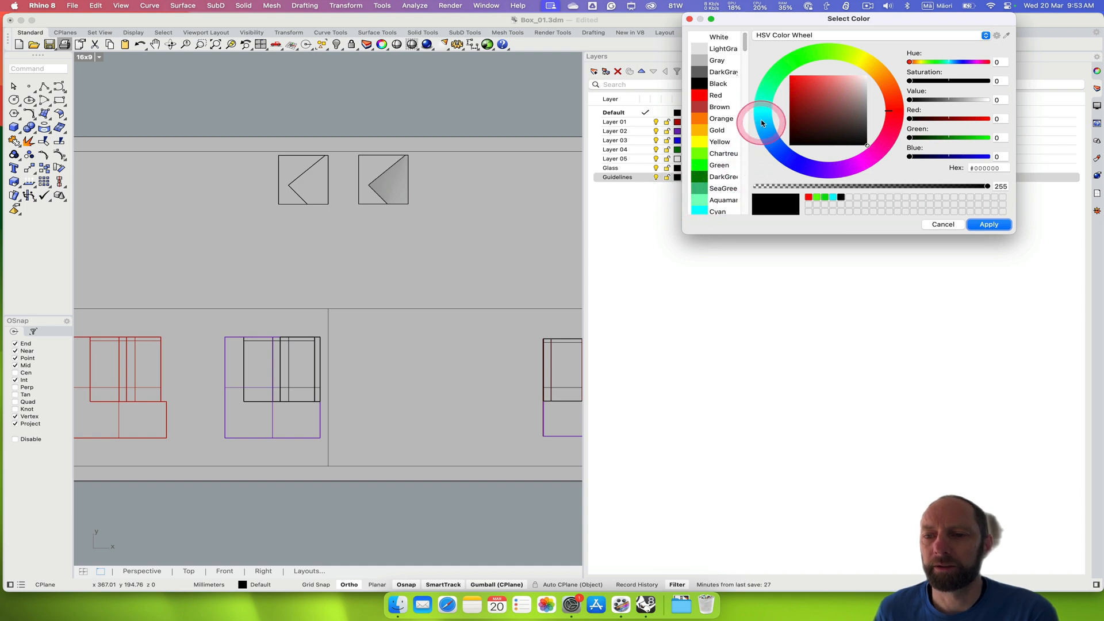
left_click(762, 114)
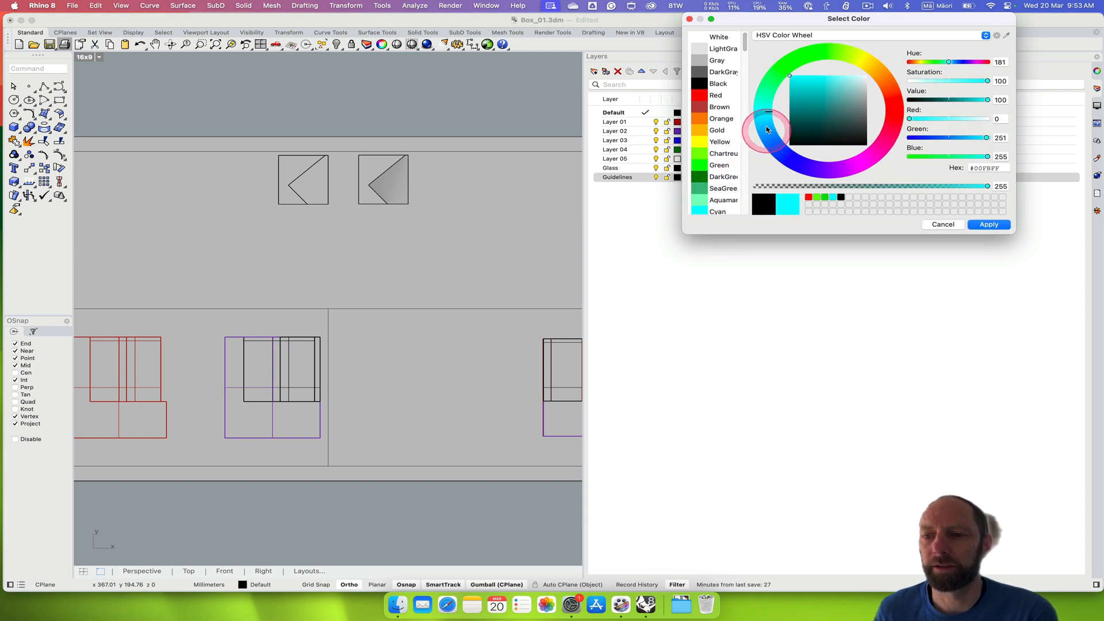
left_click(983, 224)
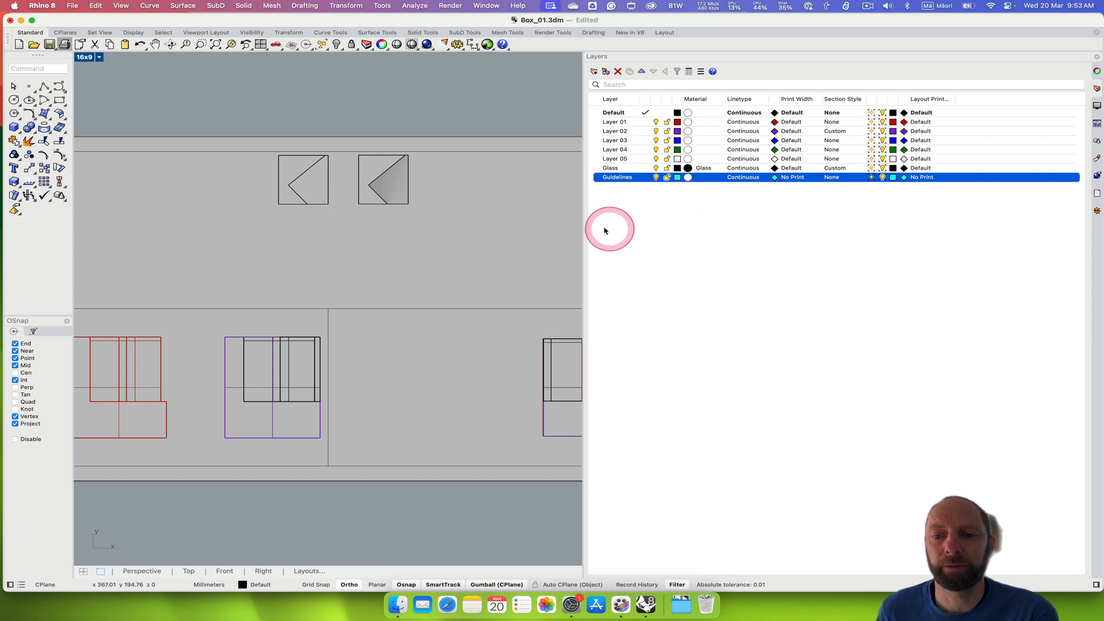
Step: Narrow the Layers panel and draw a rectangle between opposite corners of the layout page
left_click(593, 297)
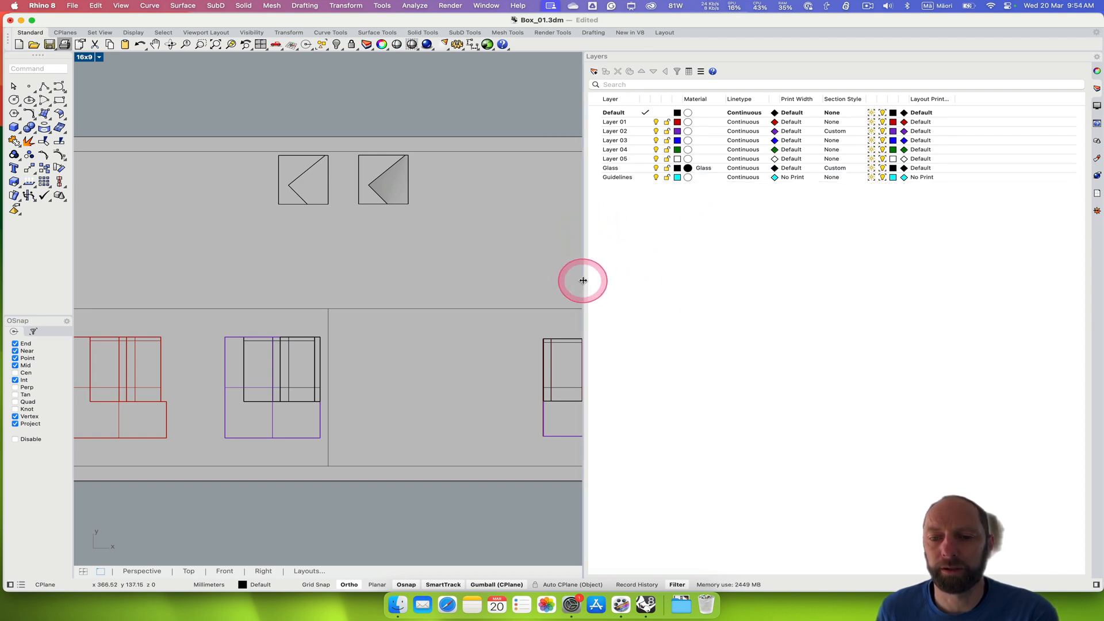
left_click_drag(583, 278, 924, 288)
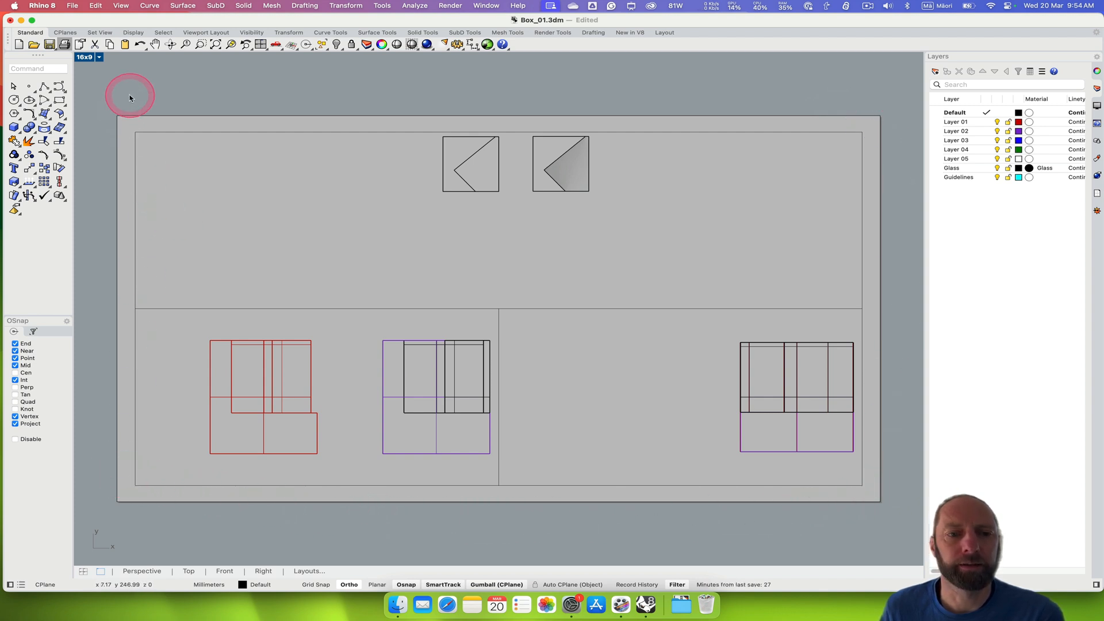
left_click(59, 99)
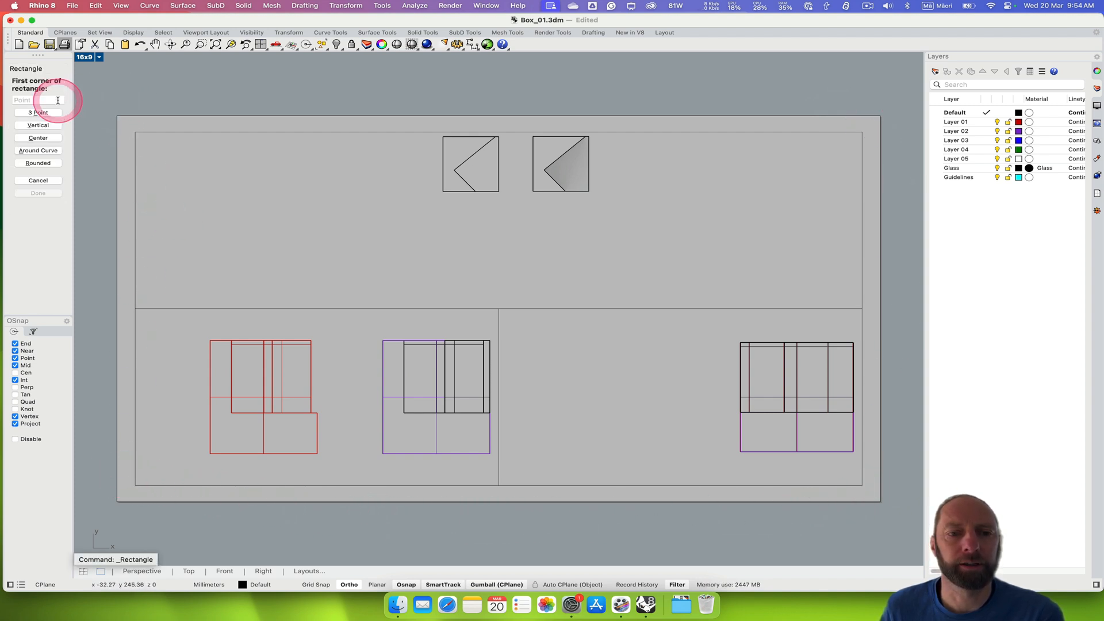
left_click(118, 117)
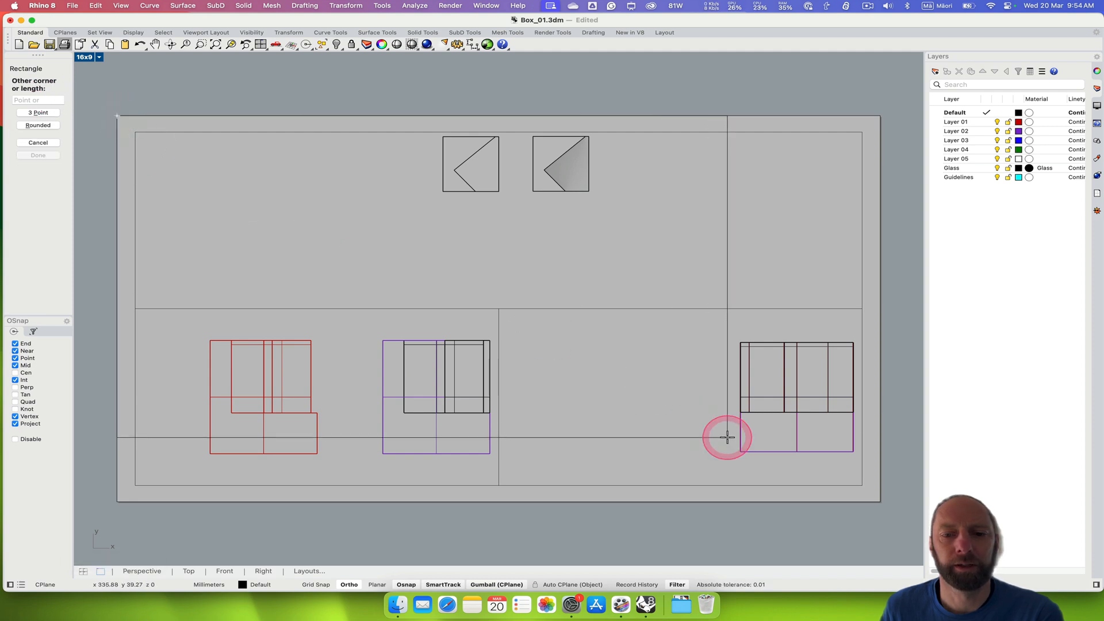
left_click(881, 502)
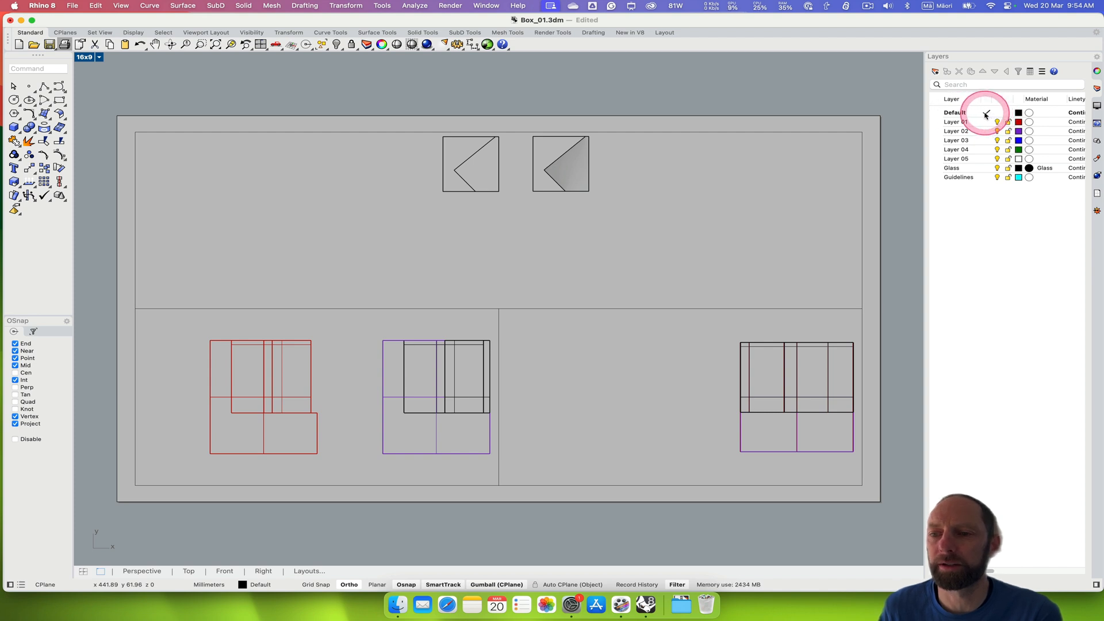
Step: Assign the page-sized rectangle to the Guidelines layer
left_click(138, 117)
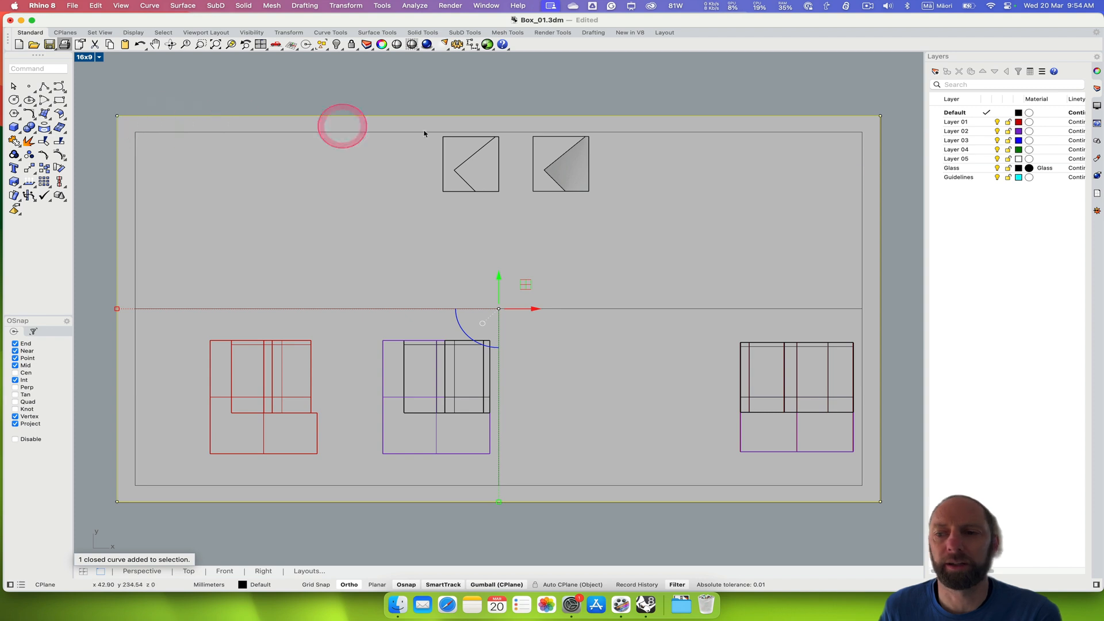
left_click(1097, 72)
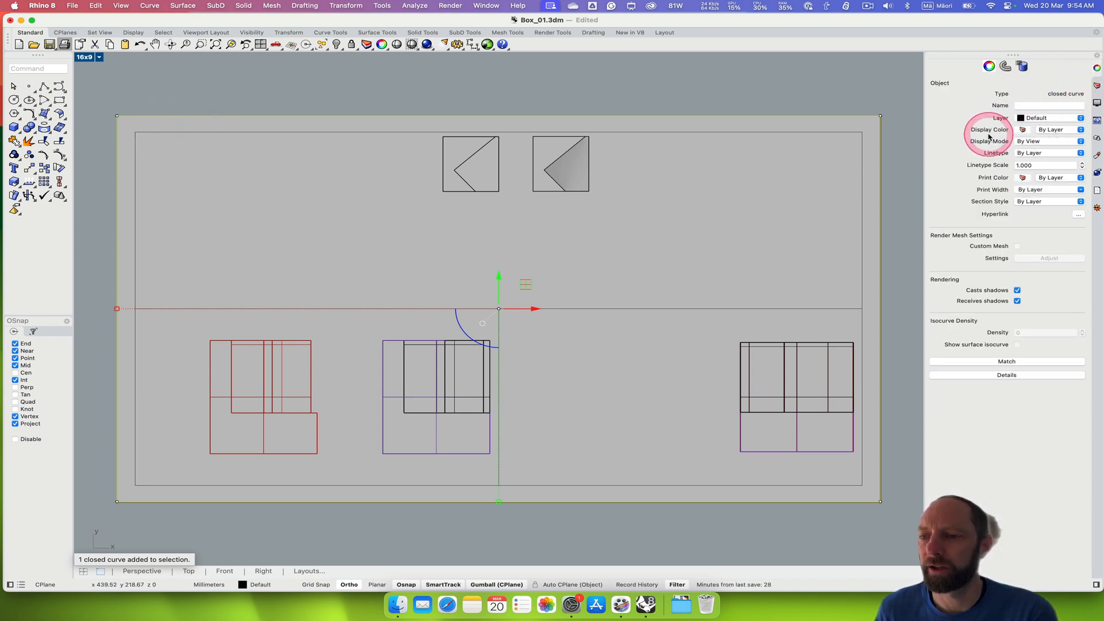
left_click(1081, 119)
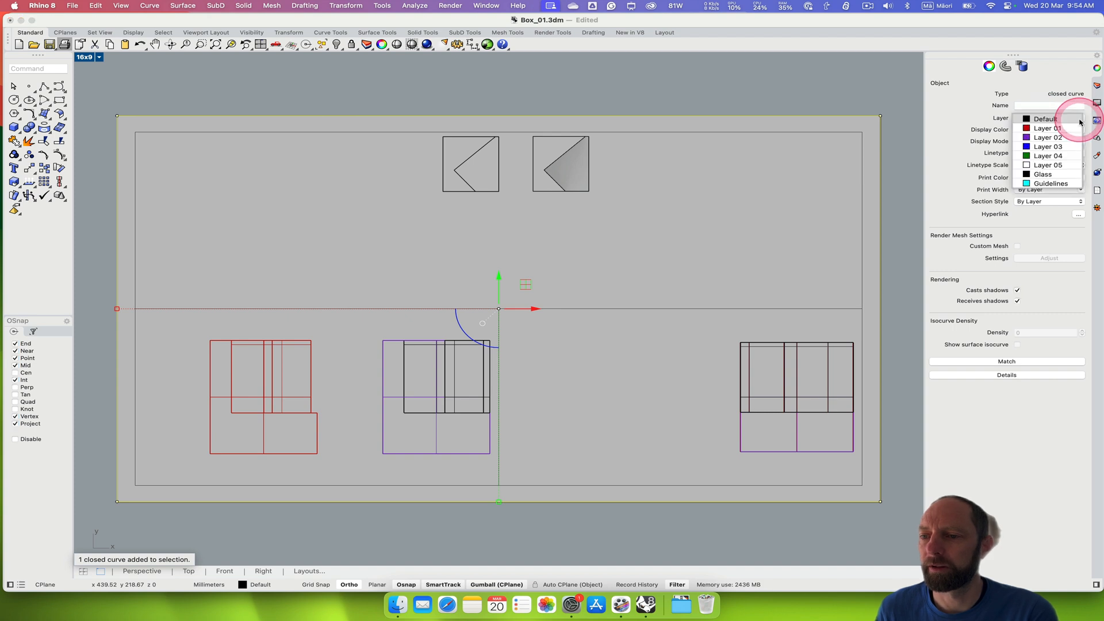
left_click(1051, 183)
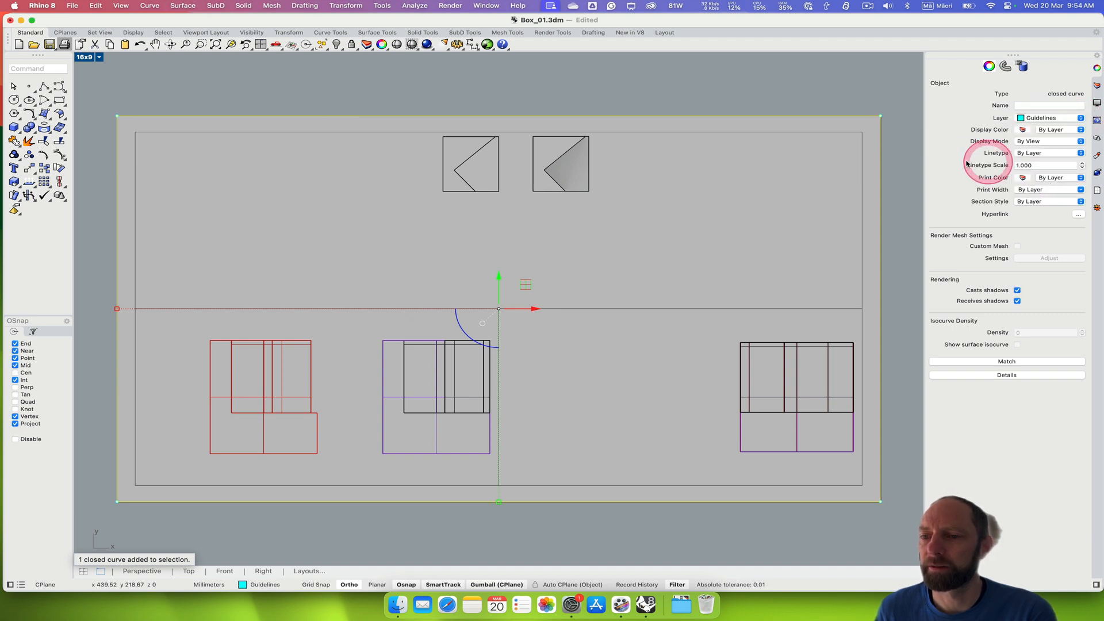
Step: Show the layer list and make Guidelines the current layer
left_click(1097, 87)
left_click(987, 177)
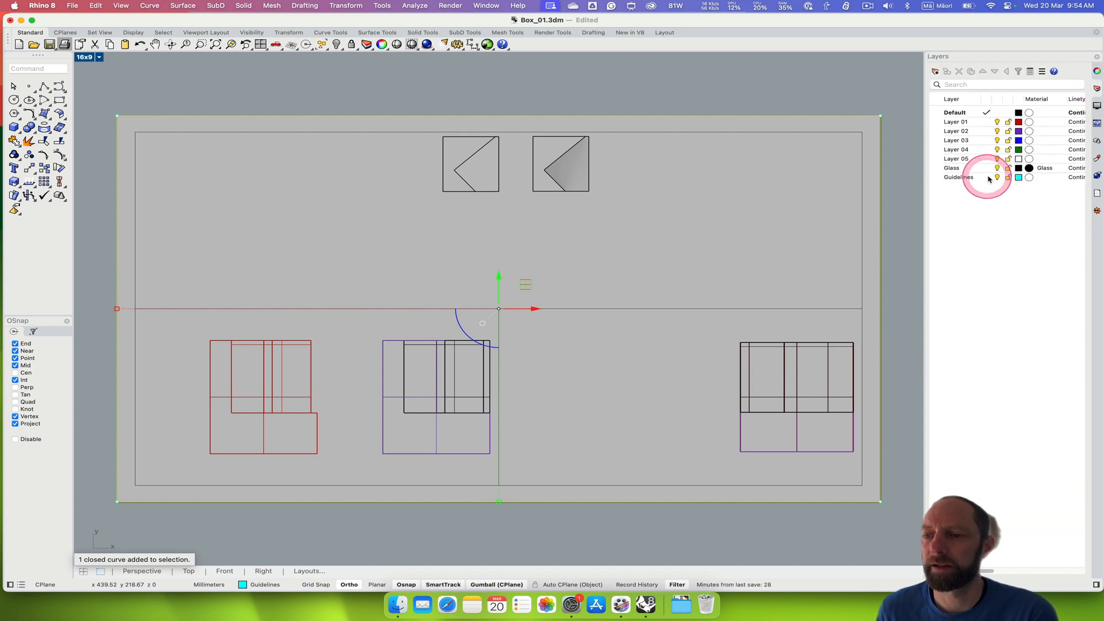
double_click(984, 178)
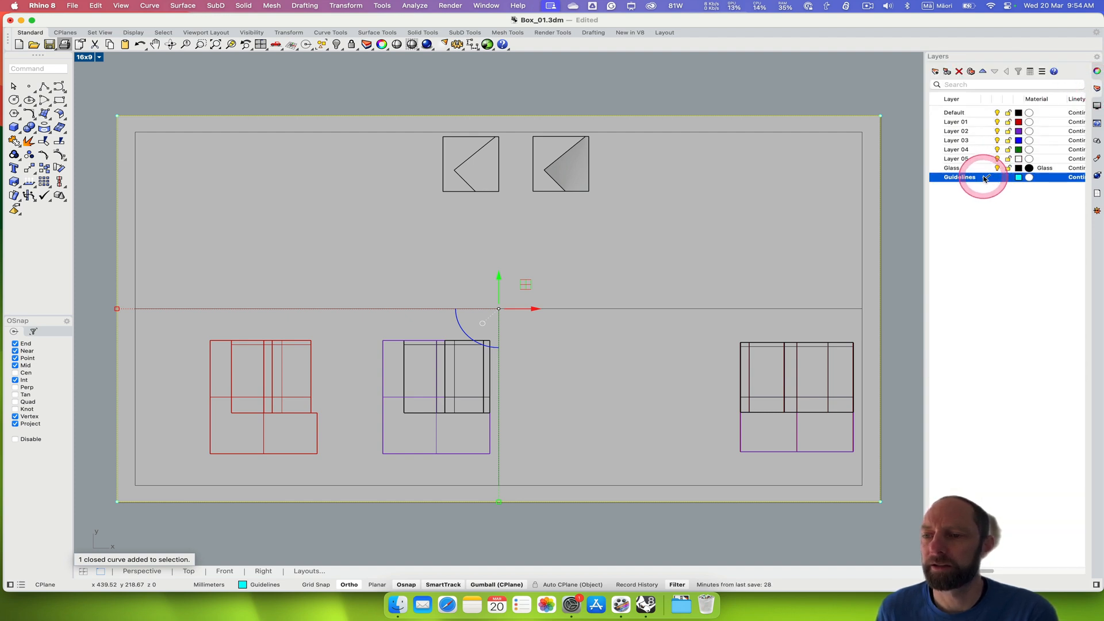
left_click(990, 197)
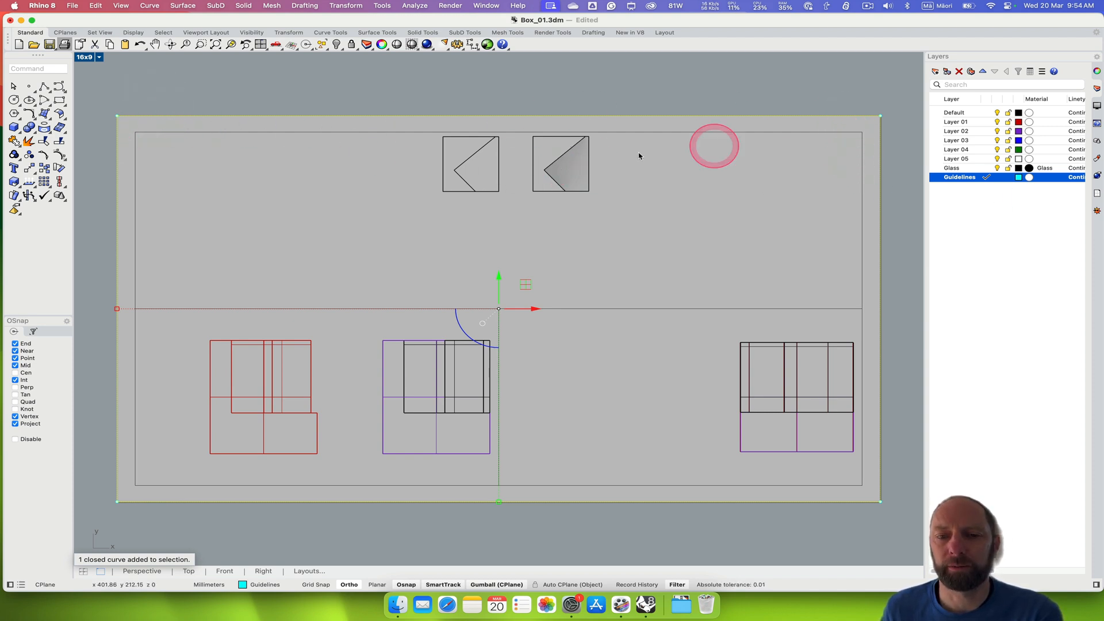
Step: Offset the page-sized rectangle 10 mm inward with sharp corners, placing the result on the current layer
left_click(27, 69)
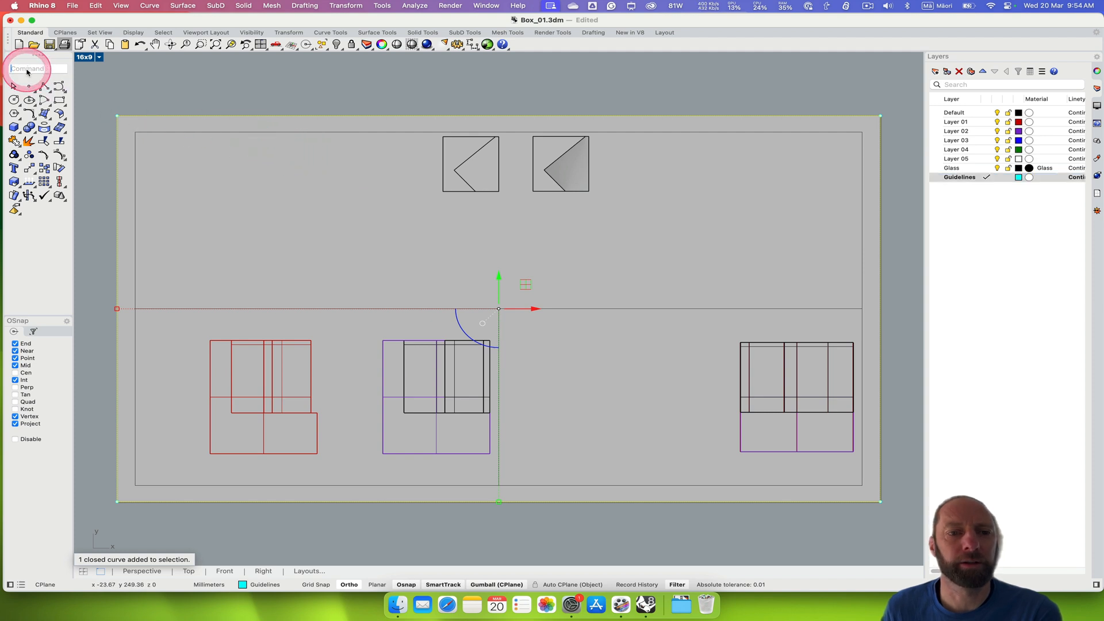
type("Offset")
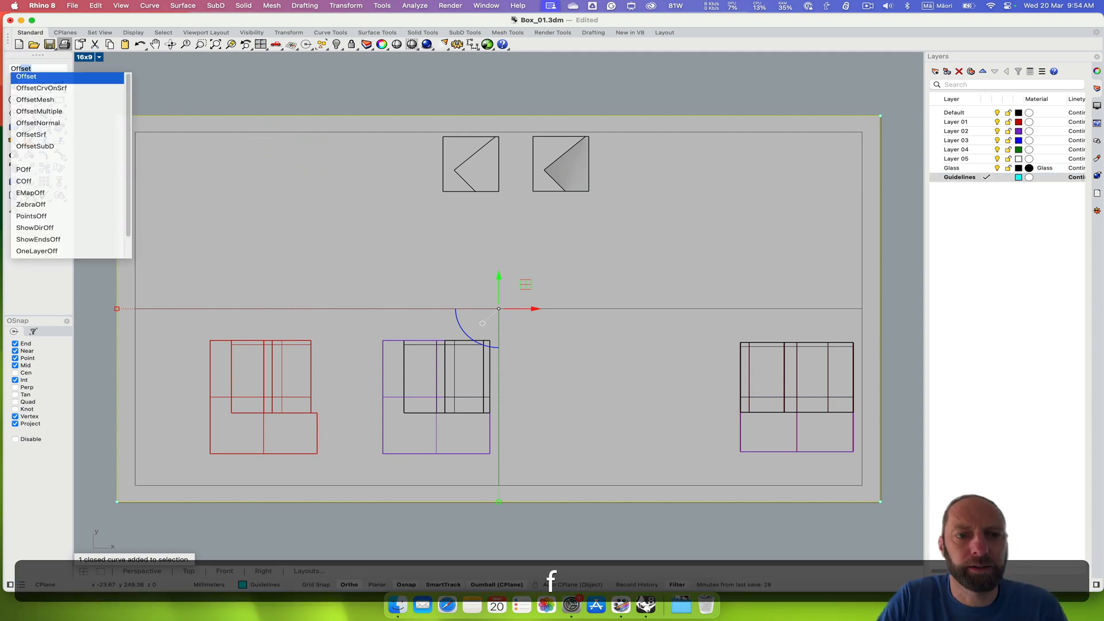
key("Return")
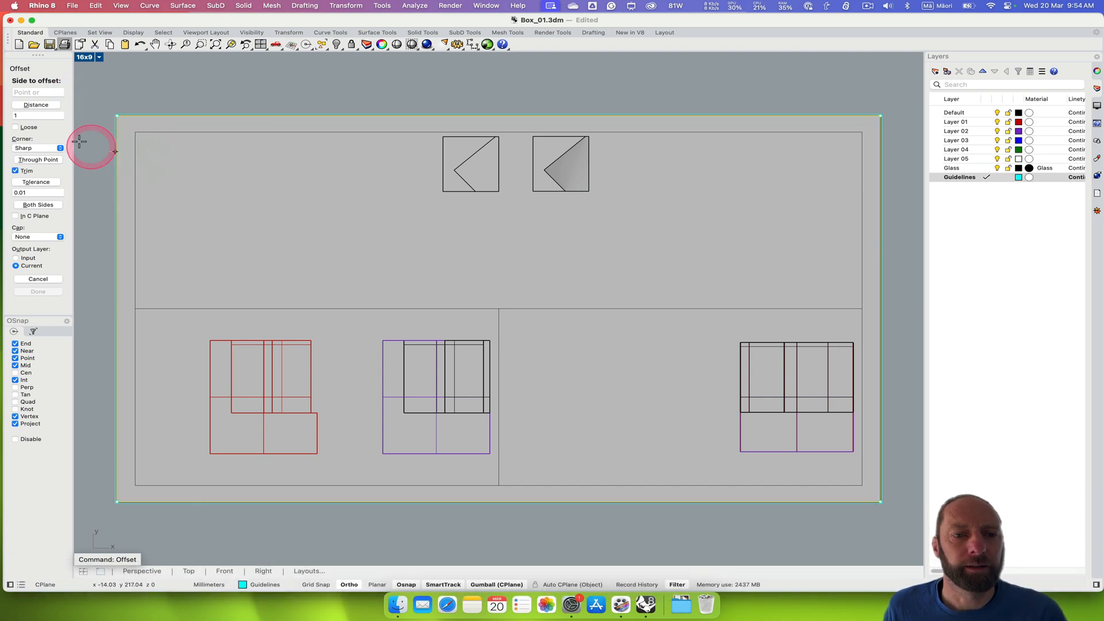
left_click(23, 116)
type("0")
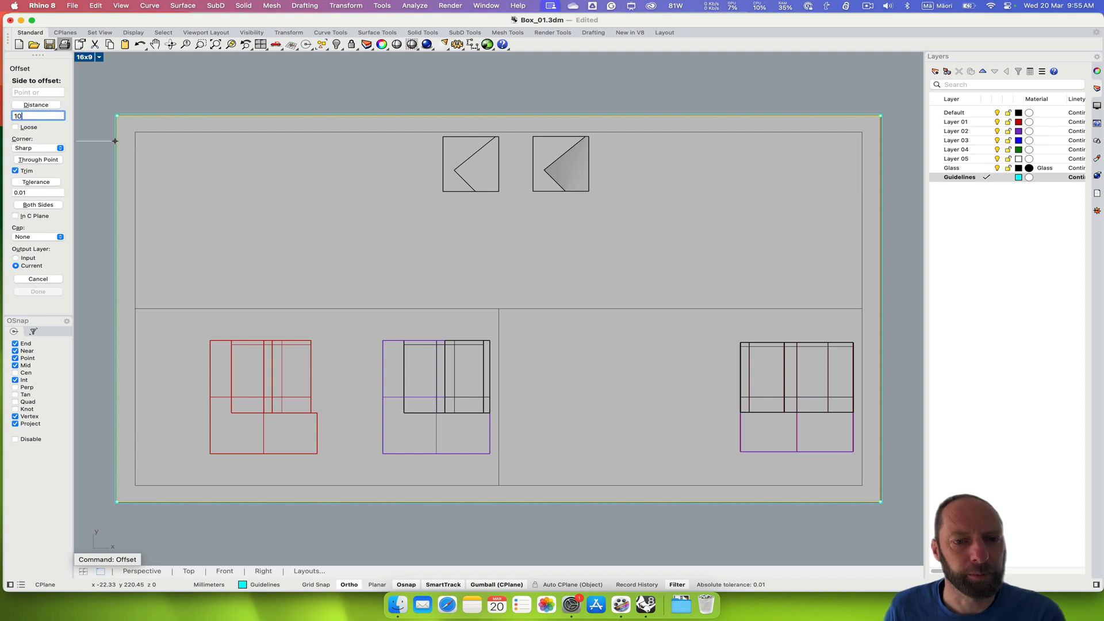
left_click(177, 143)
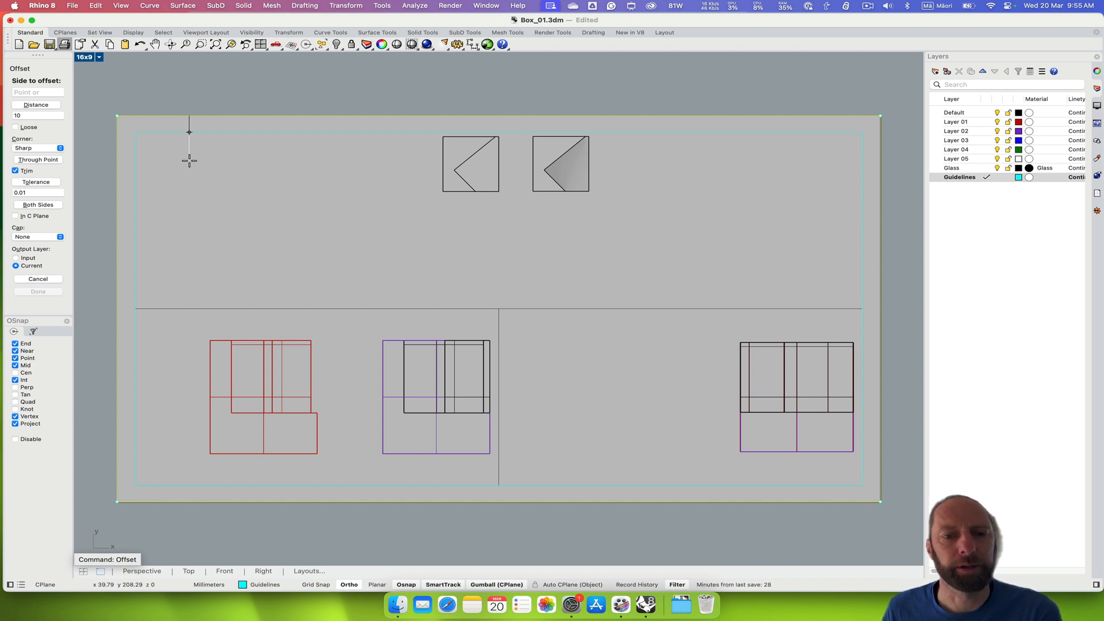
left_click(189, 161)
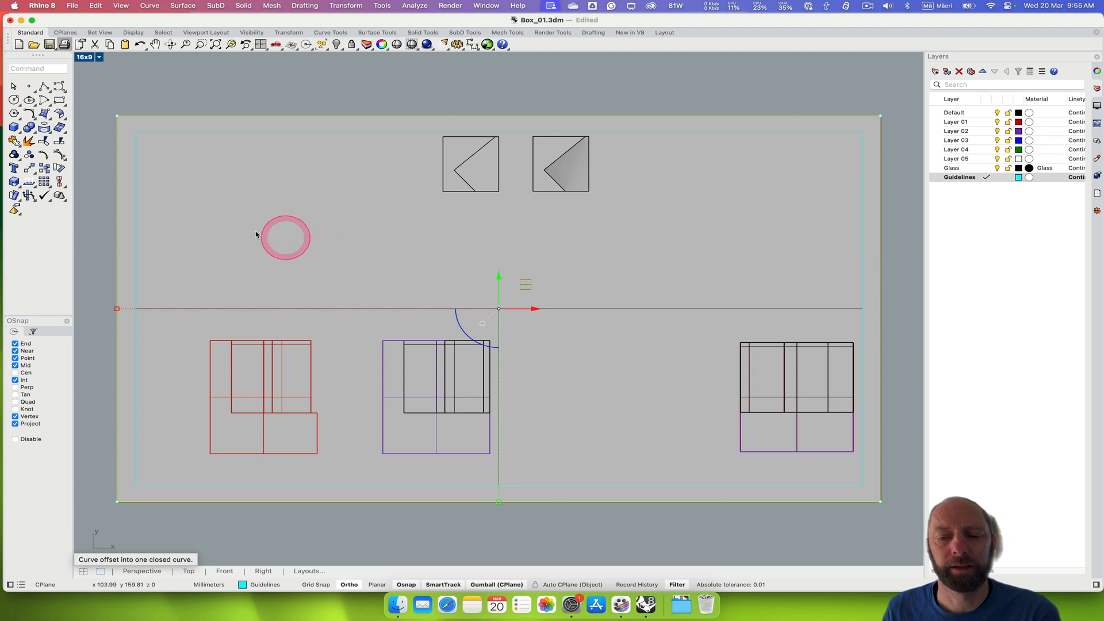
Step: Delete the outer rectangle along the page edge, keeping only the inset margin rectangle
left_click(200, 99)
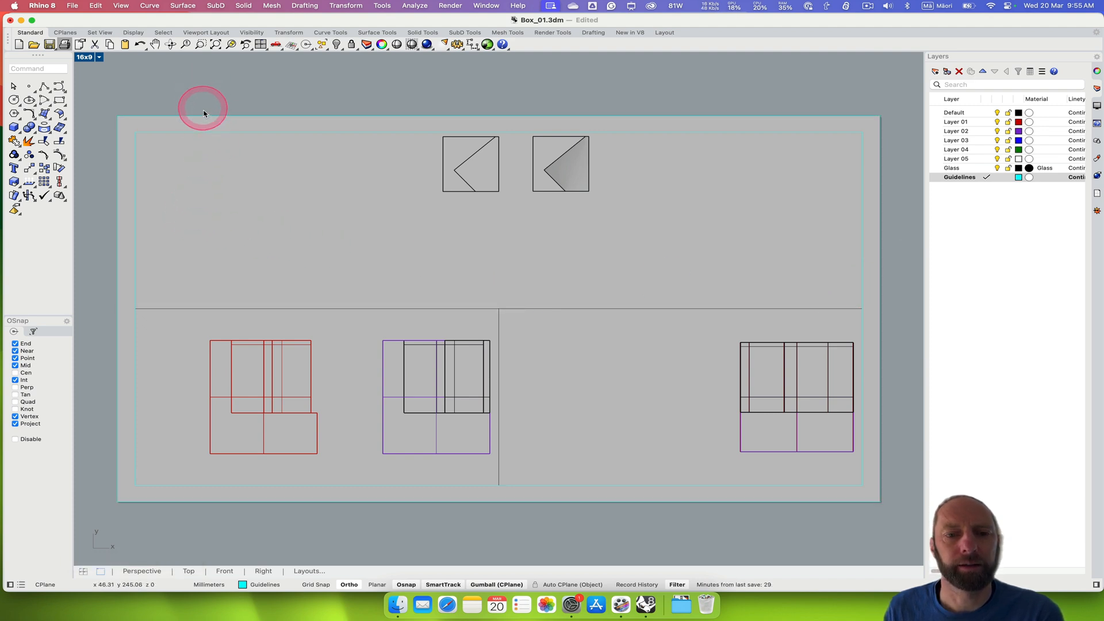
left_click(205, 116)
key("BackSpace")
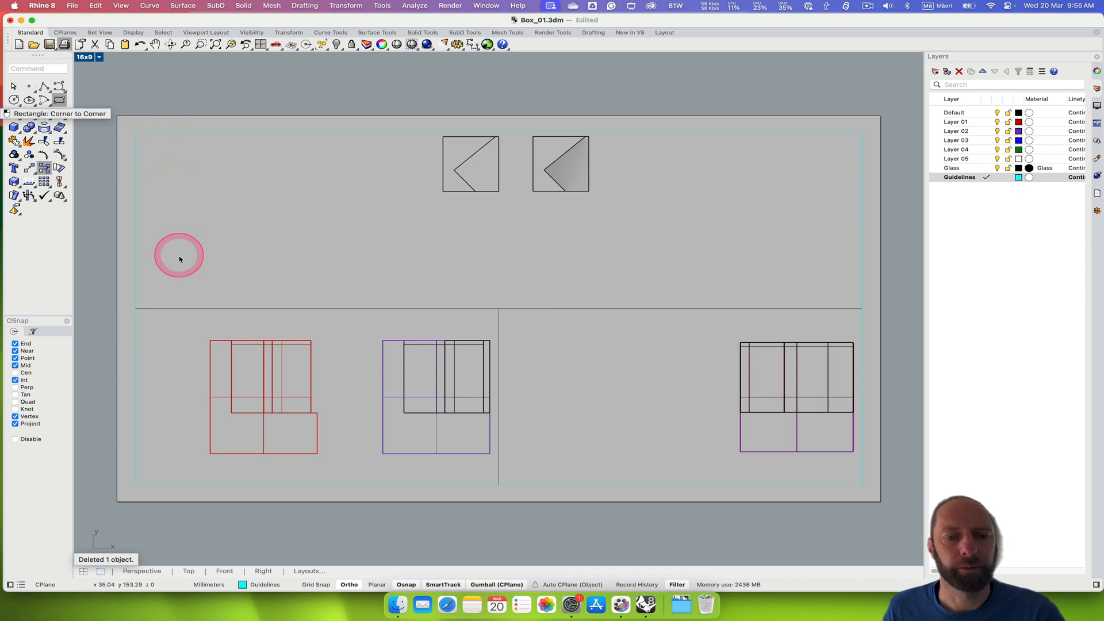
Step: Draw a horizontal guideline across the middle of the margin rectangle, from its left edge to its right edge
type("Line")
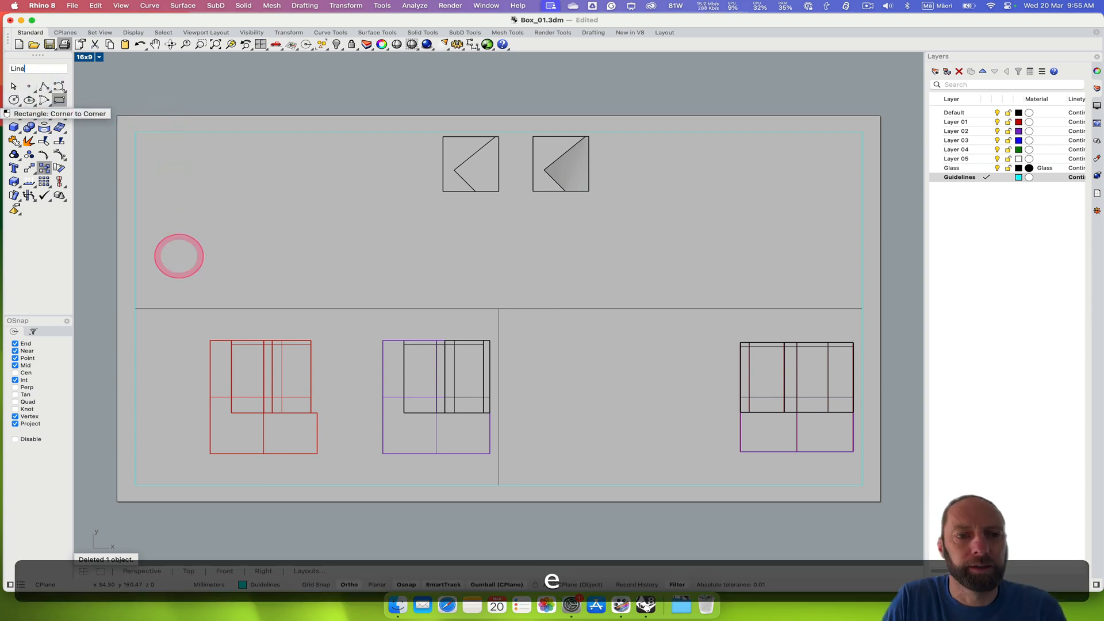
key("Return")
left_click_drag(151, 290, 136, 308)
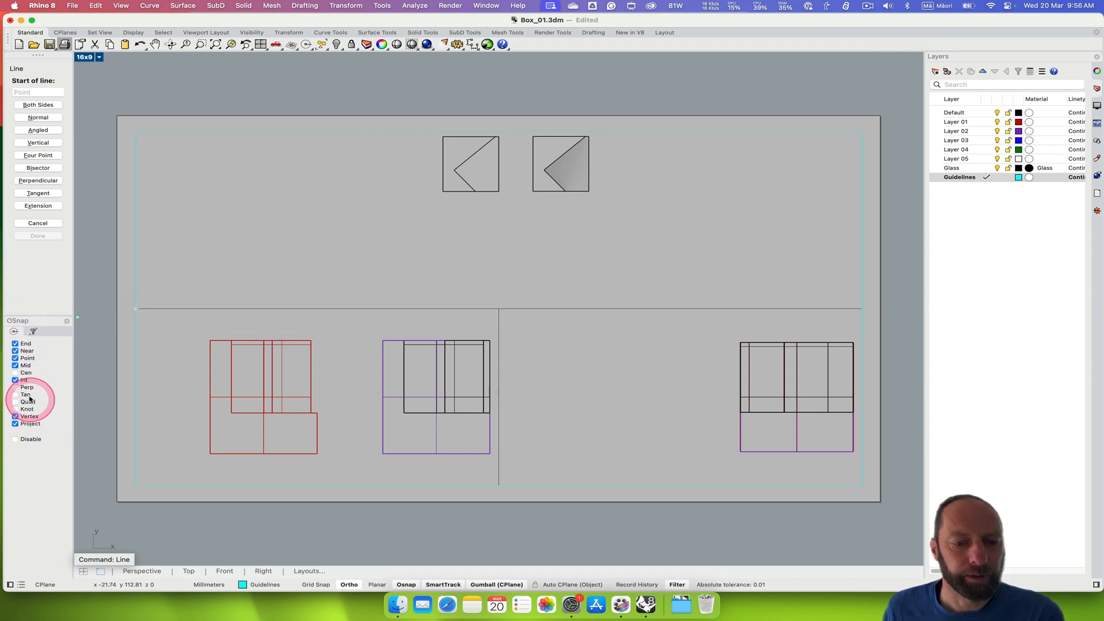
left_click(135, 308)
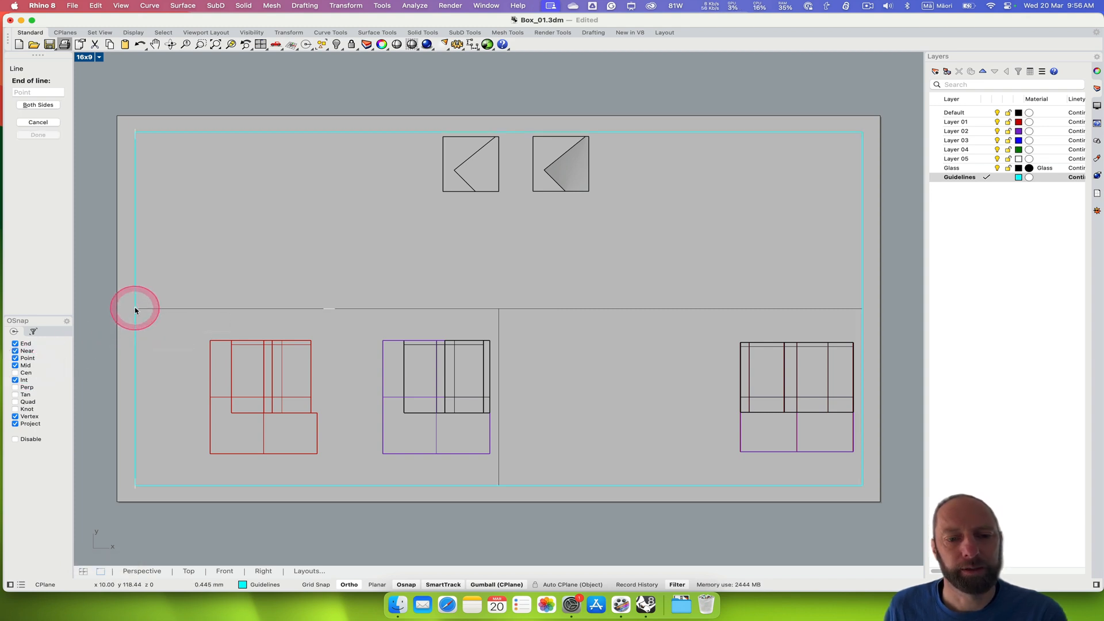
left_click(858, 307)
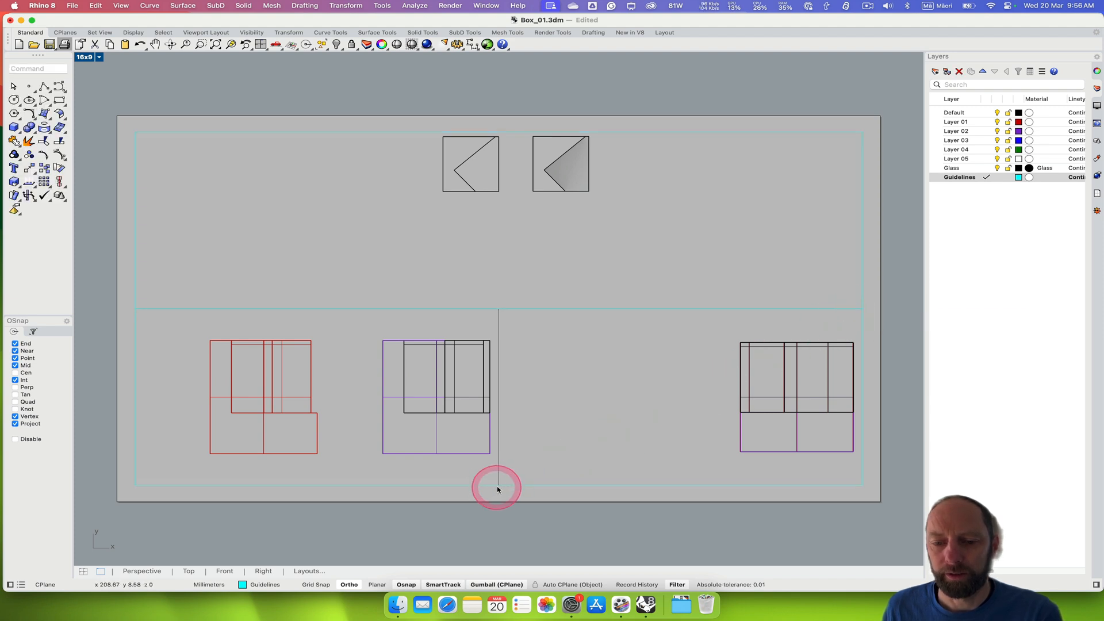
Step: Draw a vertical guideline between the midpoints of the margin rectangle's bottom and top edges
key("Return")
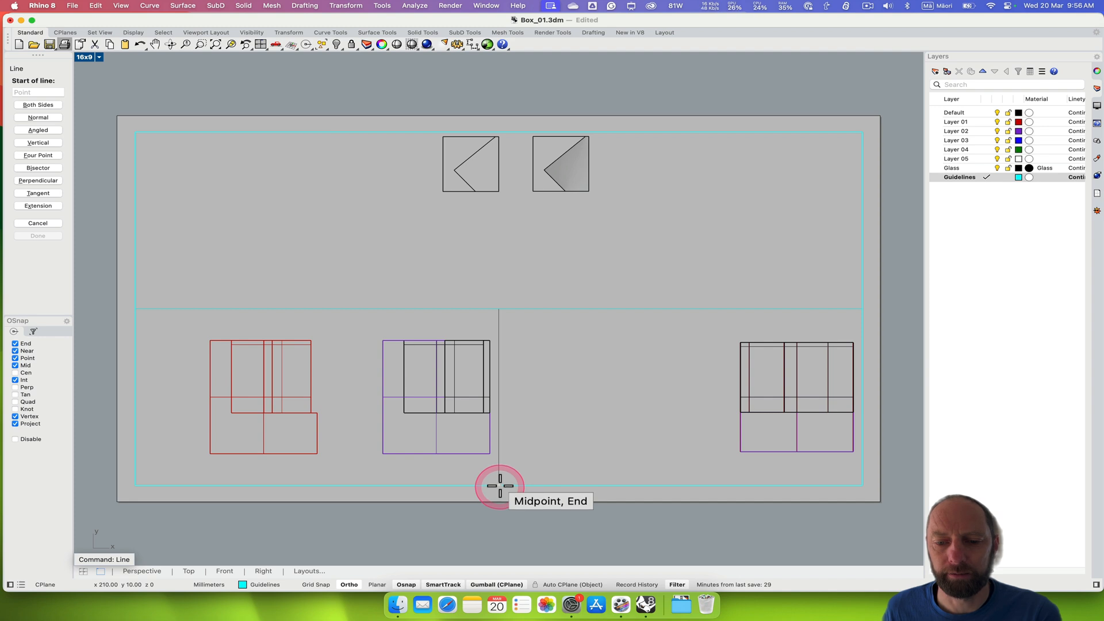
left_click(499, 486)
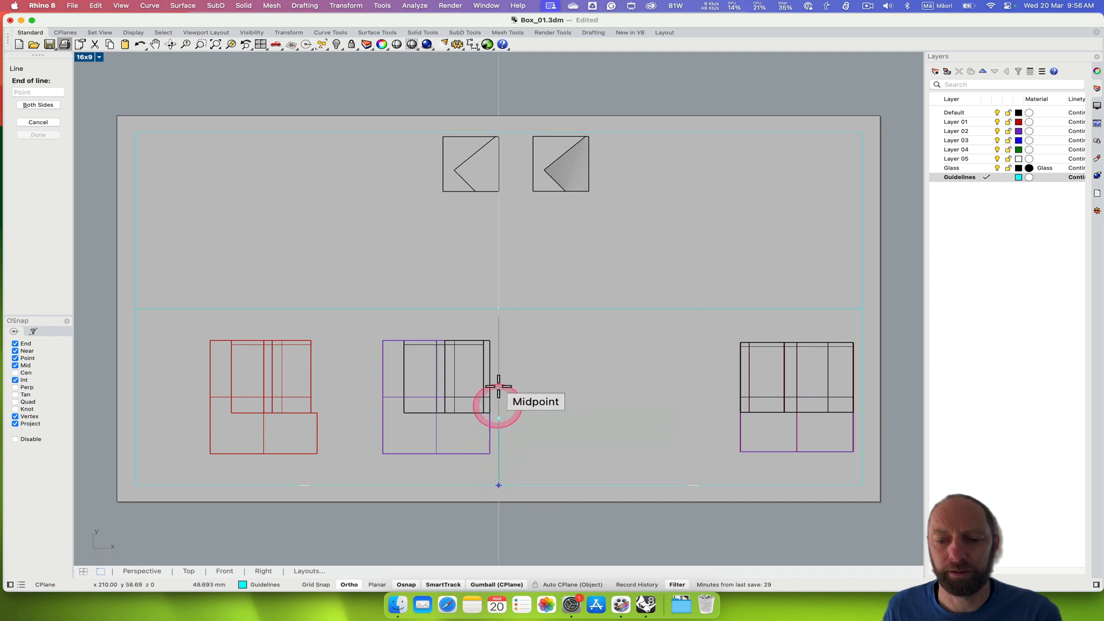
left_click(497, 132)
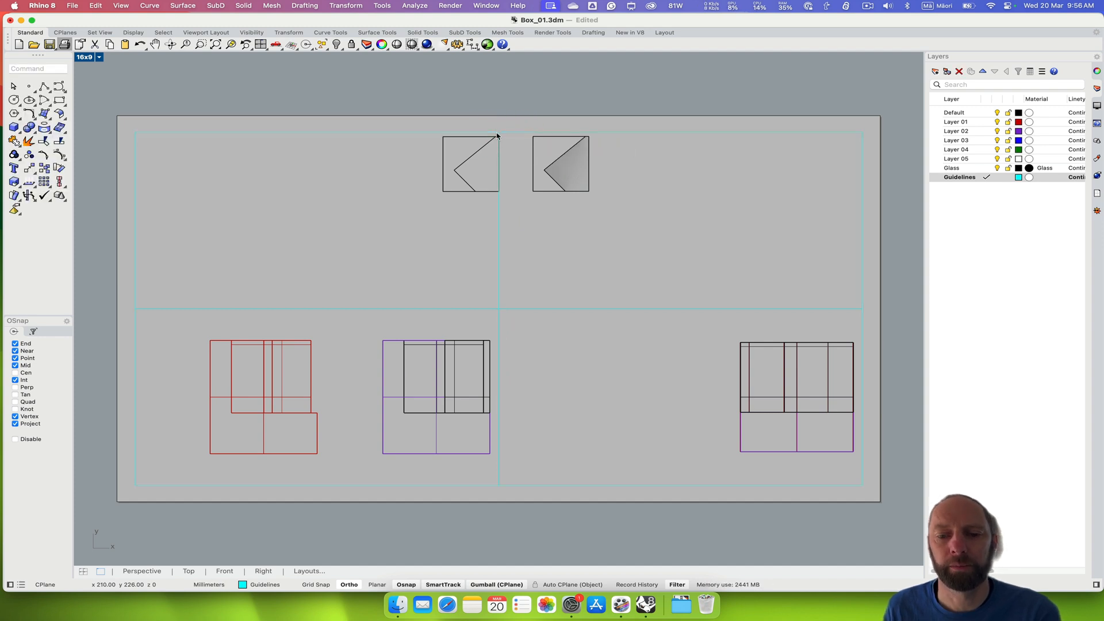
left_click(347, 585)
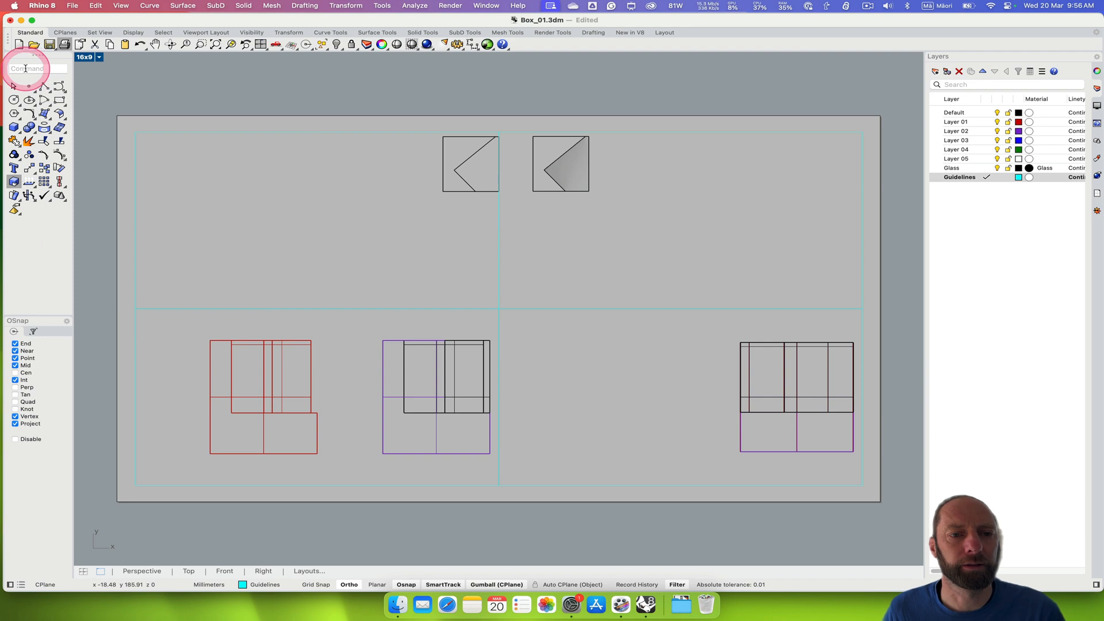
type("di")
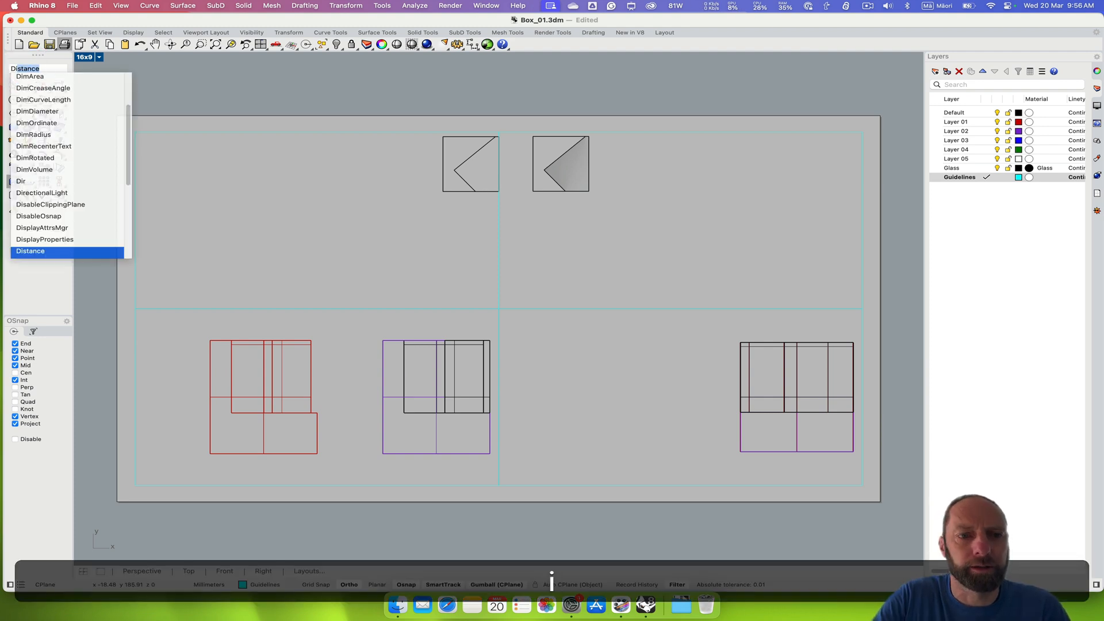
type("v")
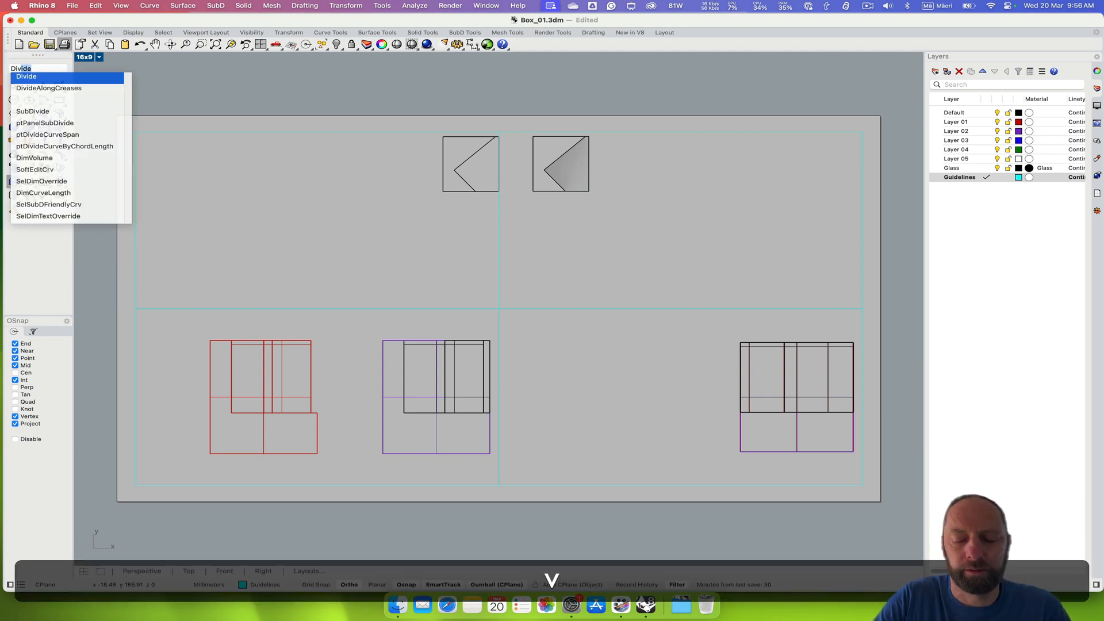
key("Return")
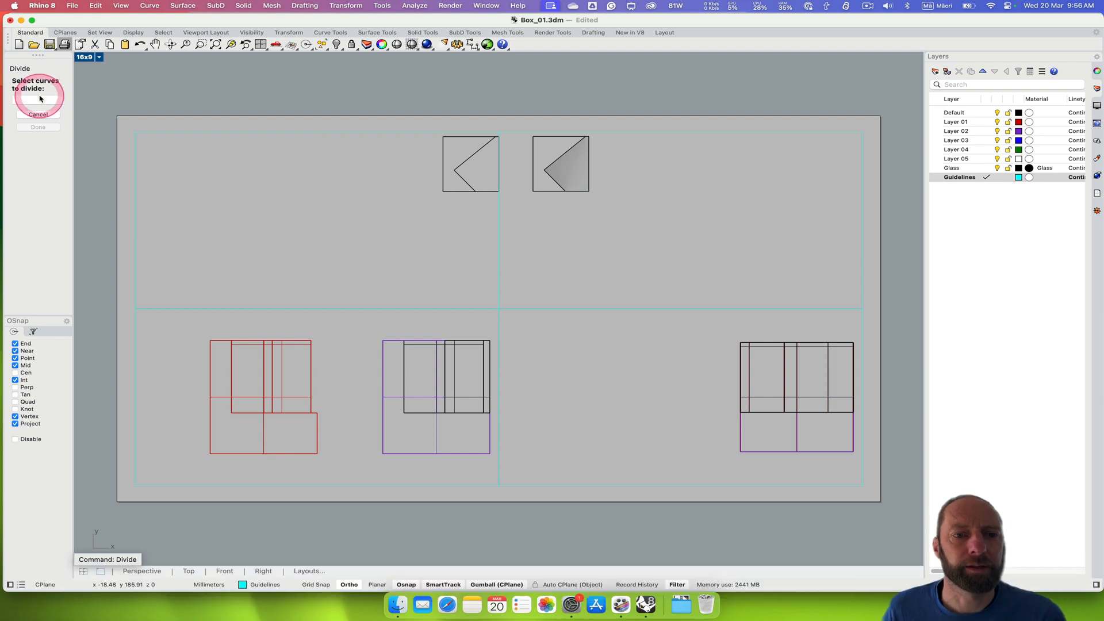
left_click(443, 310)
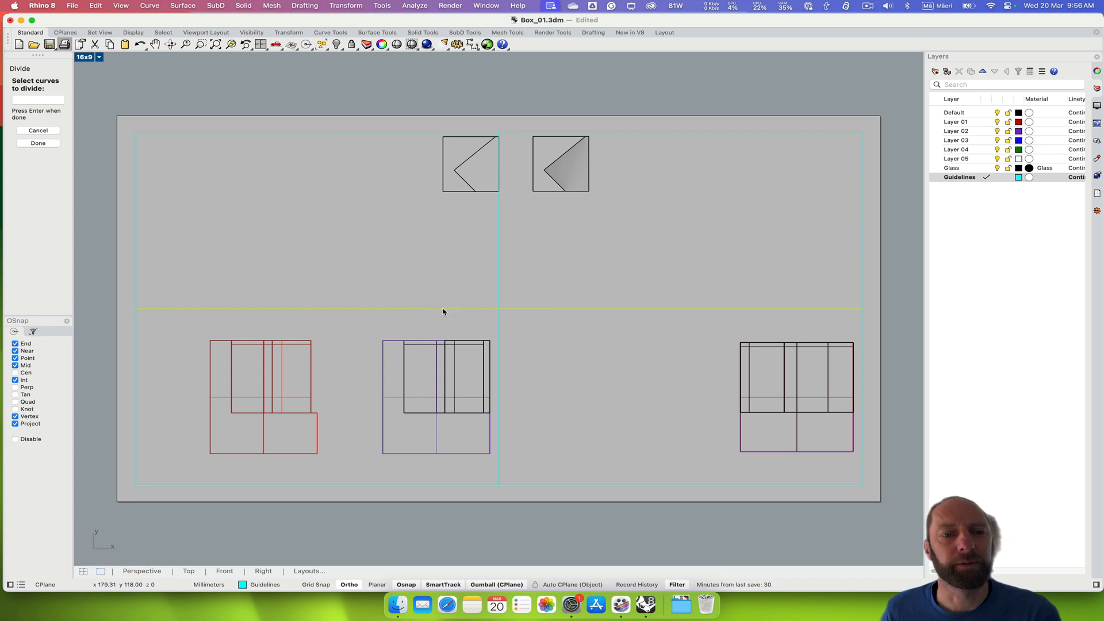
left_click(22, 101)
type("8")
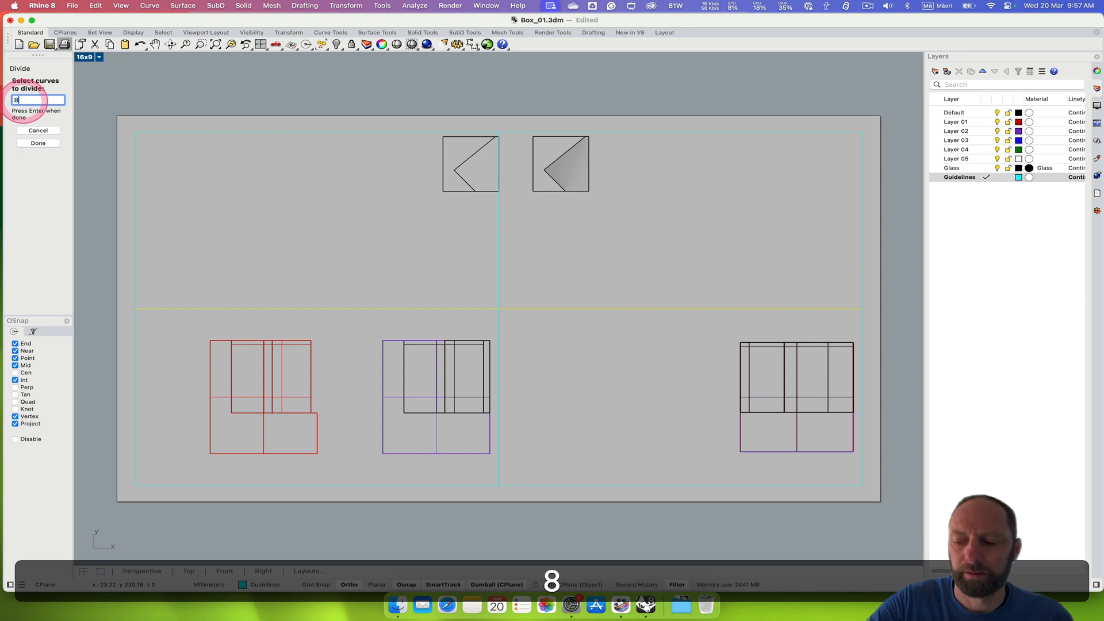
key("Return")
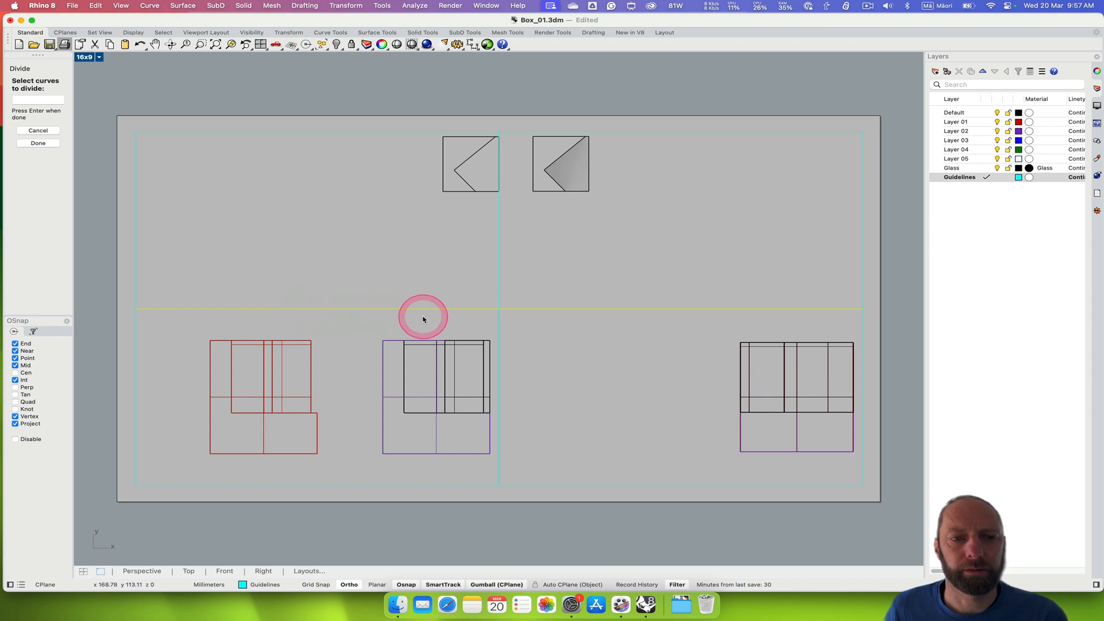
left_click(38, 143)
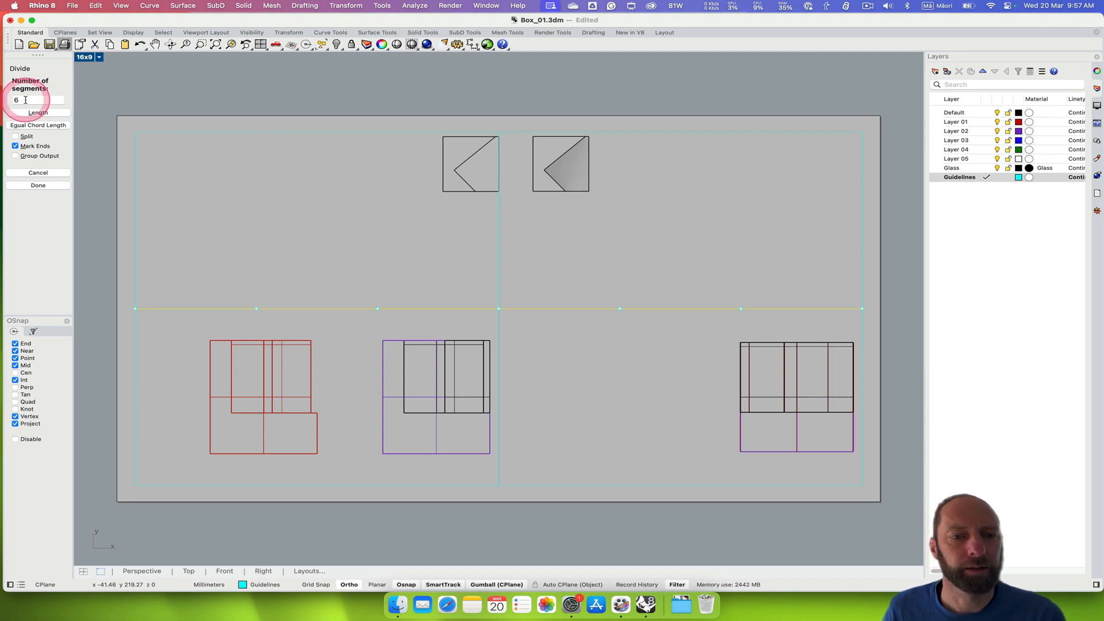
left_click(38, 173)
type("8")
key("Return")
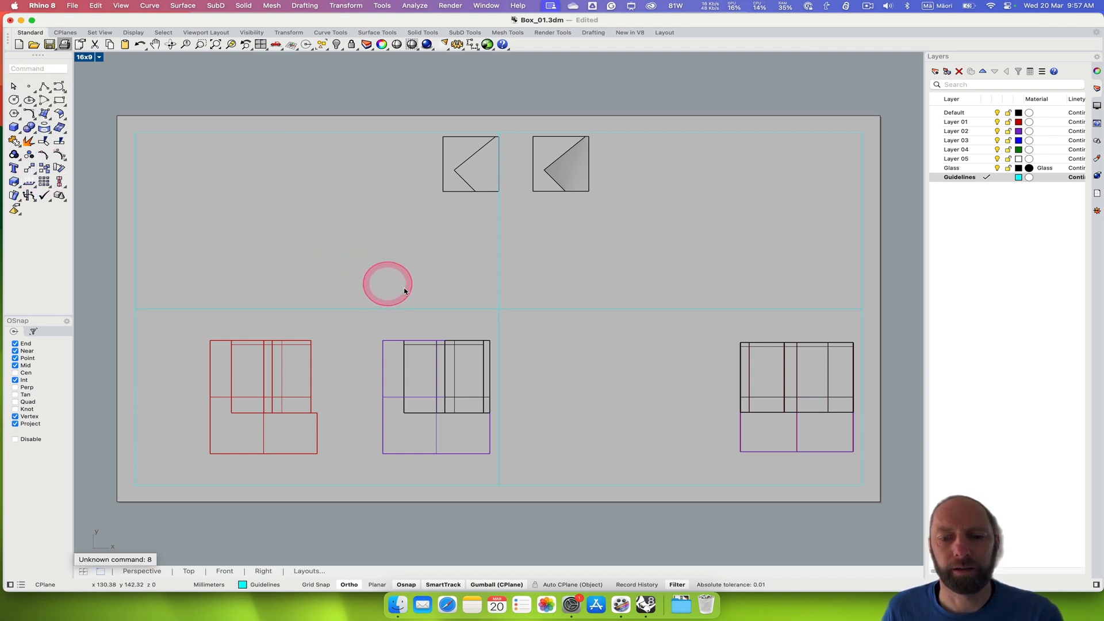
Step: Divide the horizontal guideline into 8 equal segments with marker points, including both ends
key("Return")
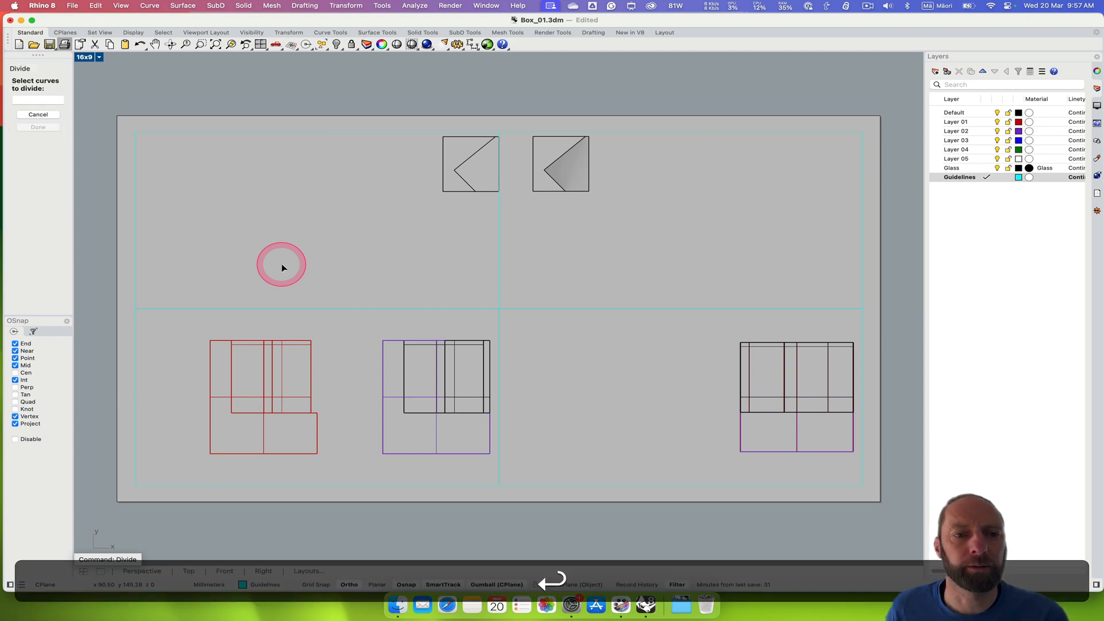
left_click(410, 310)
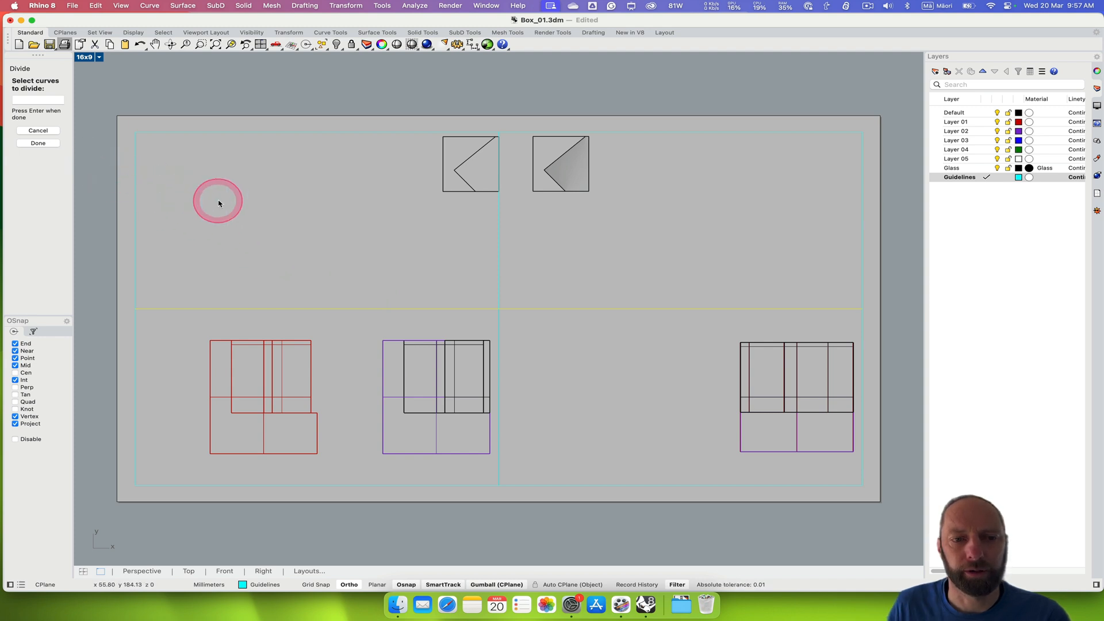
key("Return")
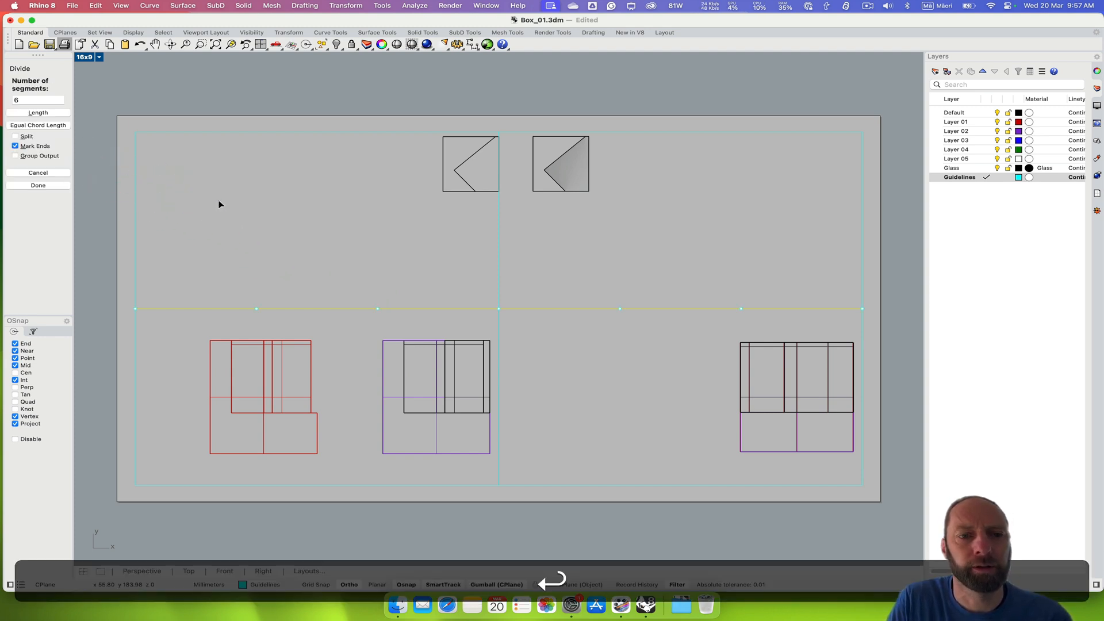
left_click(17, 99)
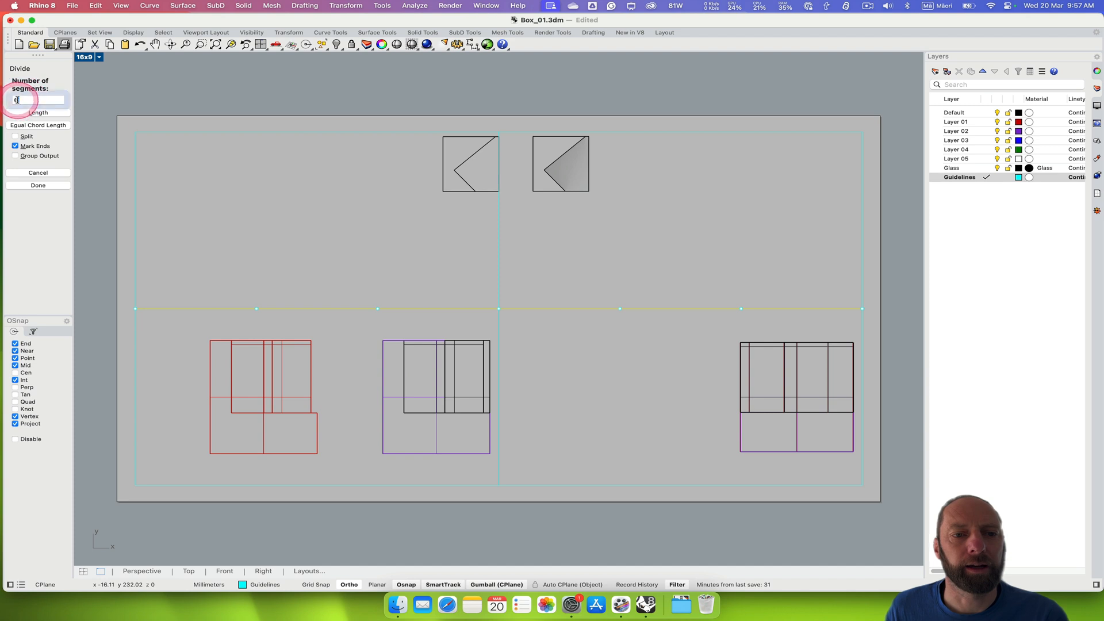
type("8")
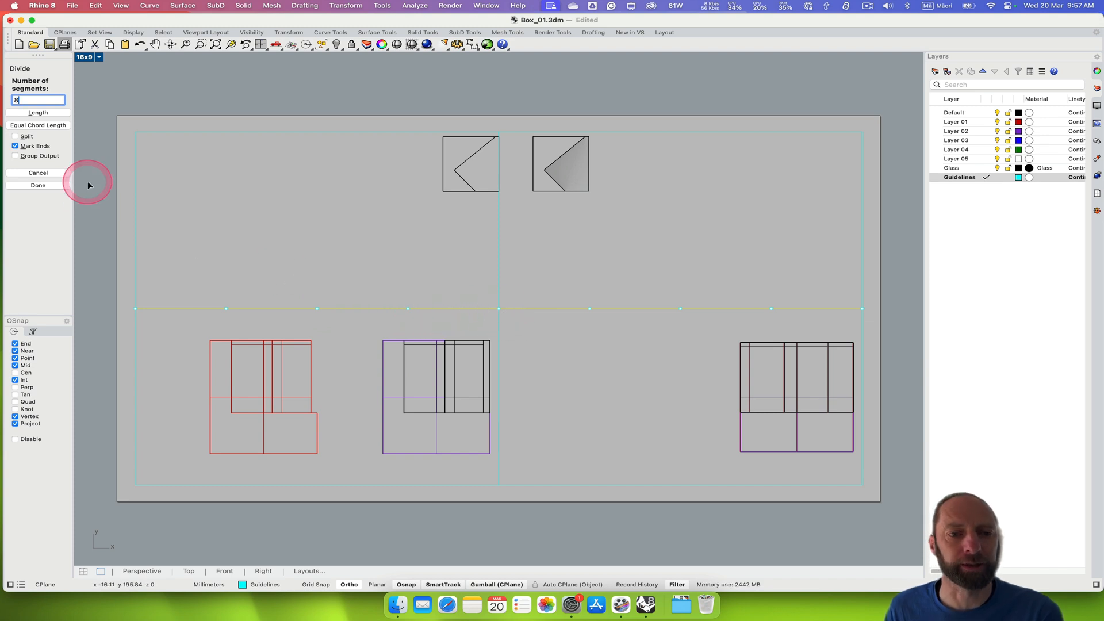
left_click(37, 186)
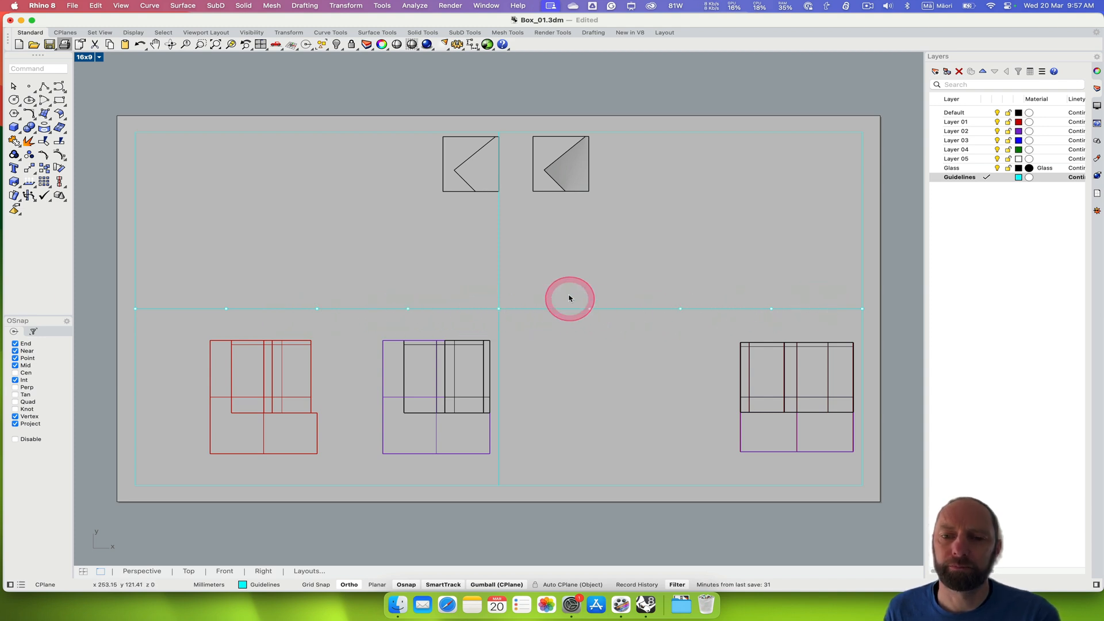
Step: Divide the vertical centre guideline into 6 equal segments with marker points, including both ends, and deselect it
left_click(498, 271)
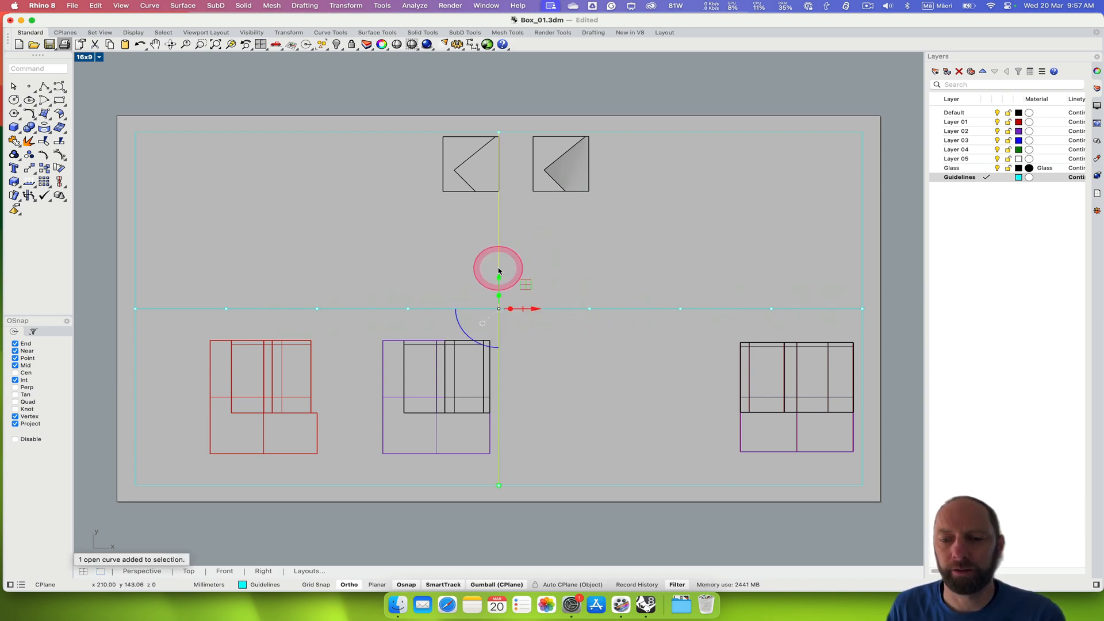
key("Return")
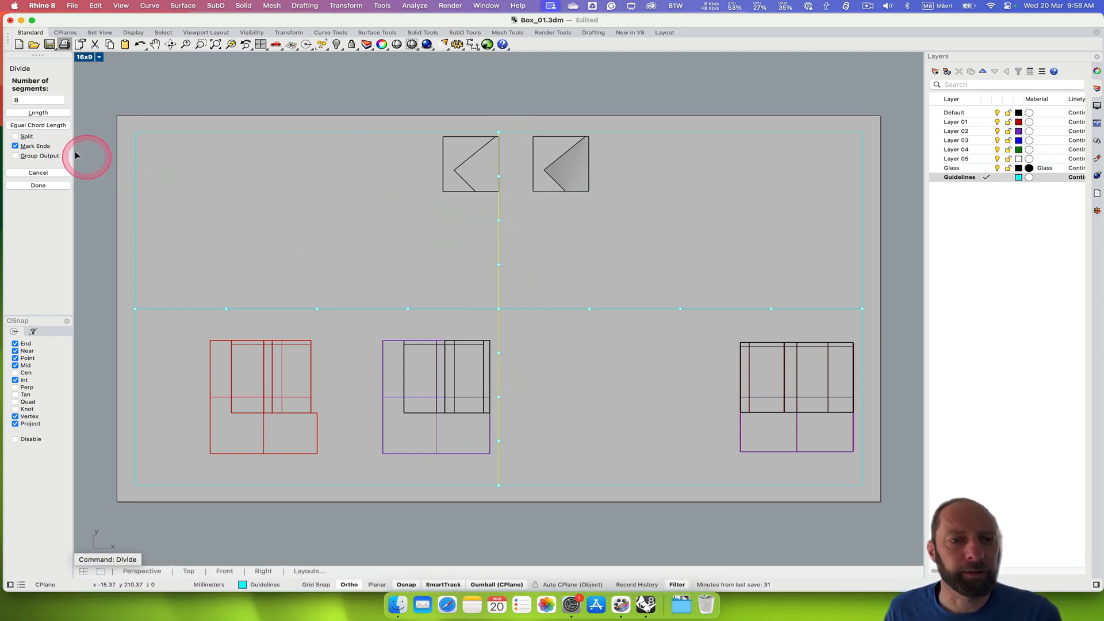
left_click(24, 100)
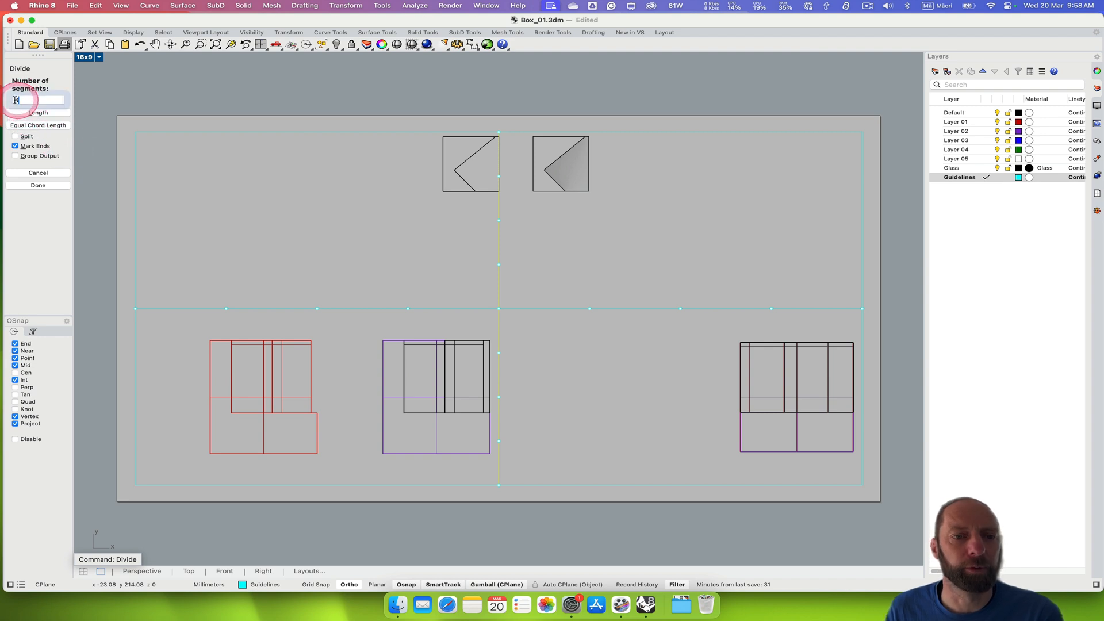
type("6")
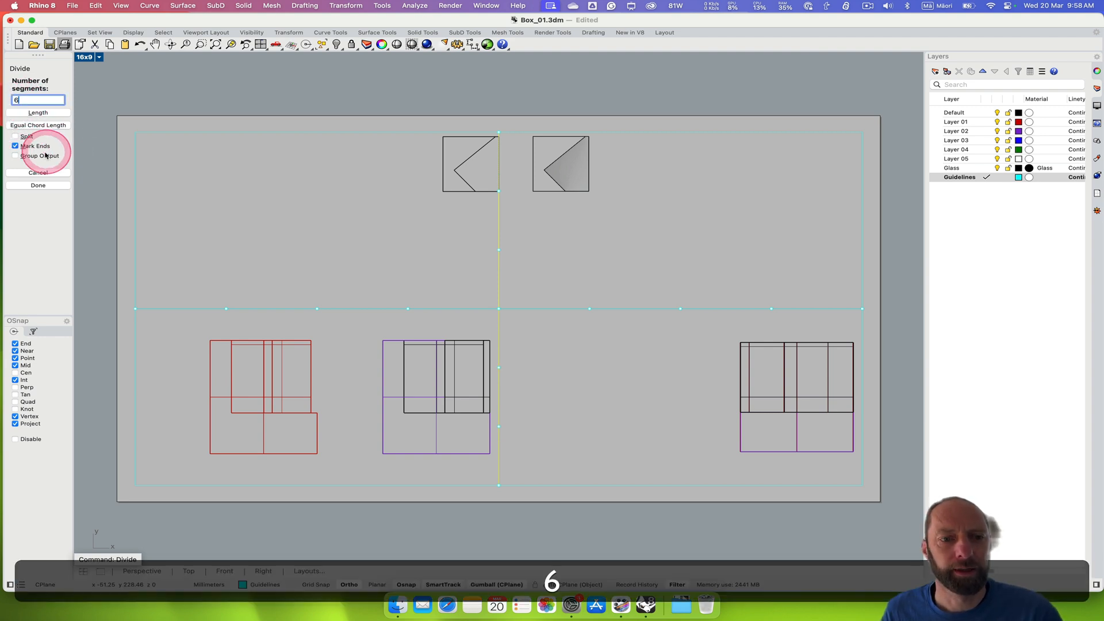
left_click(36, 185)
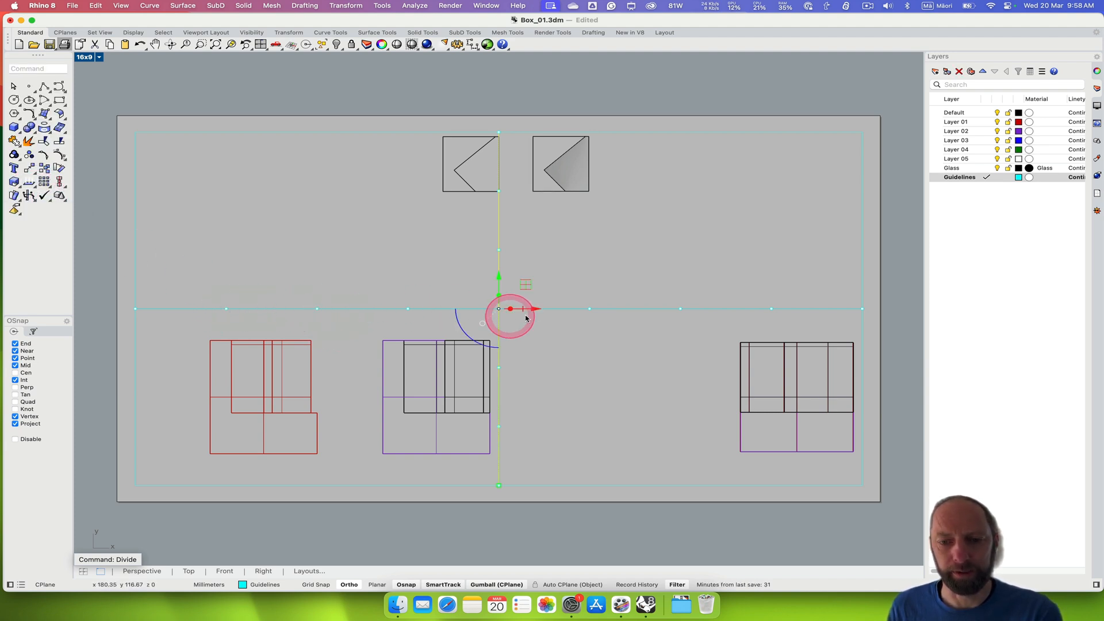
left_click(660, 232)
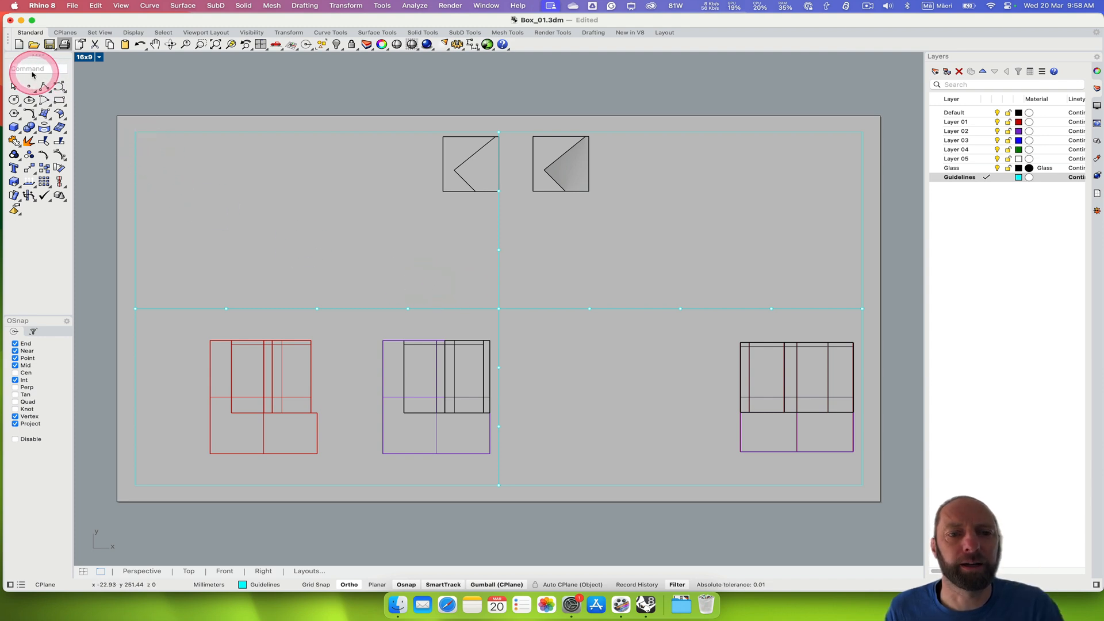
Step: Copy the vertical centre guideline from its midpoint to the three inner division points on each side of the horizontal guideline
type("co")
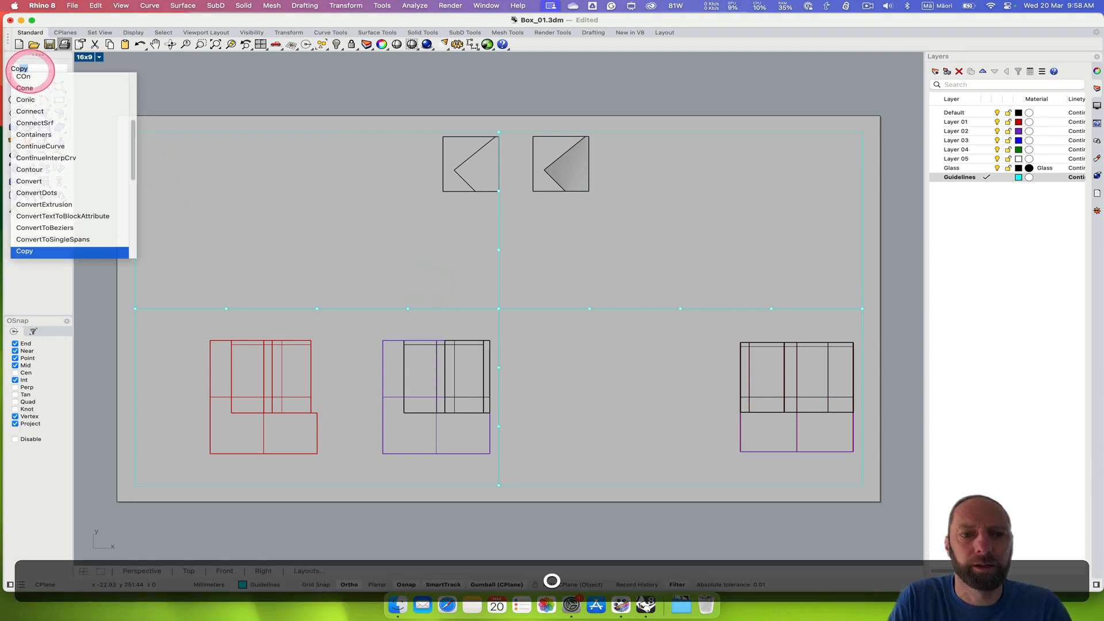
key("Return")
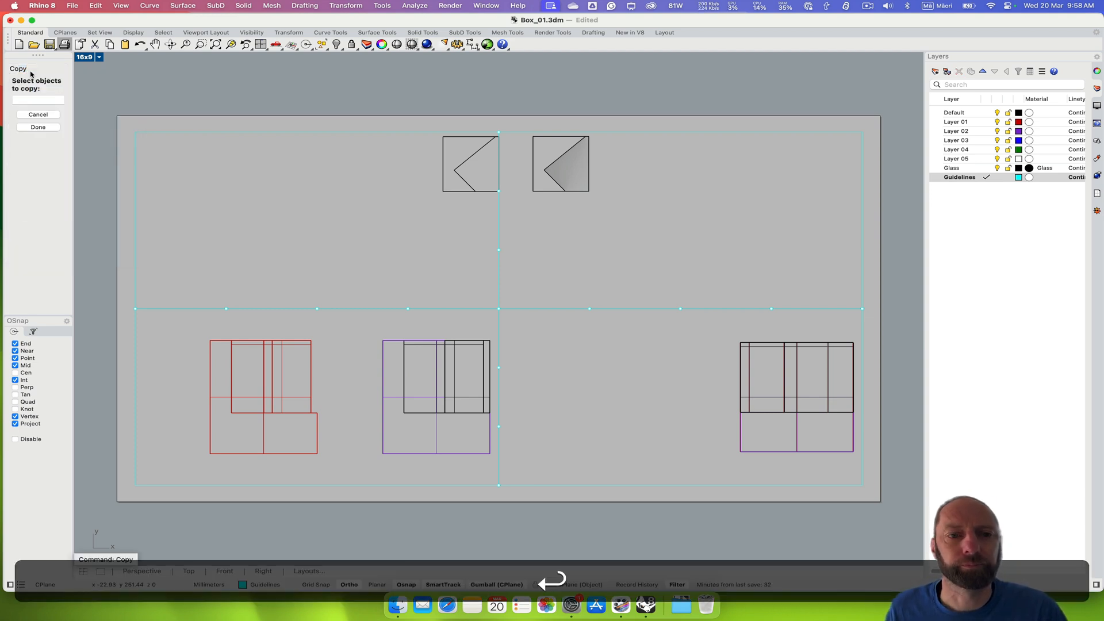
left_click(499, 286)
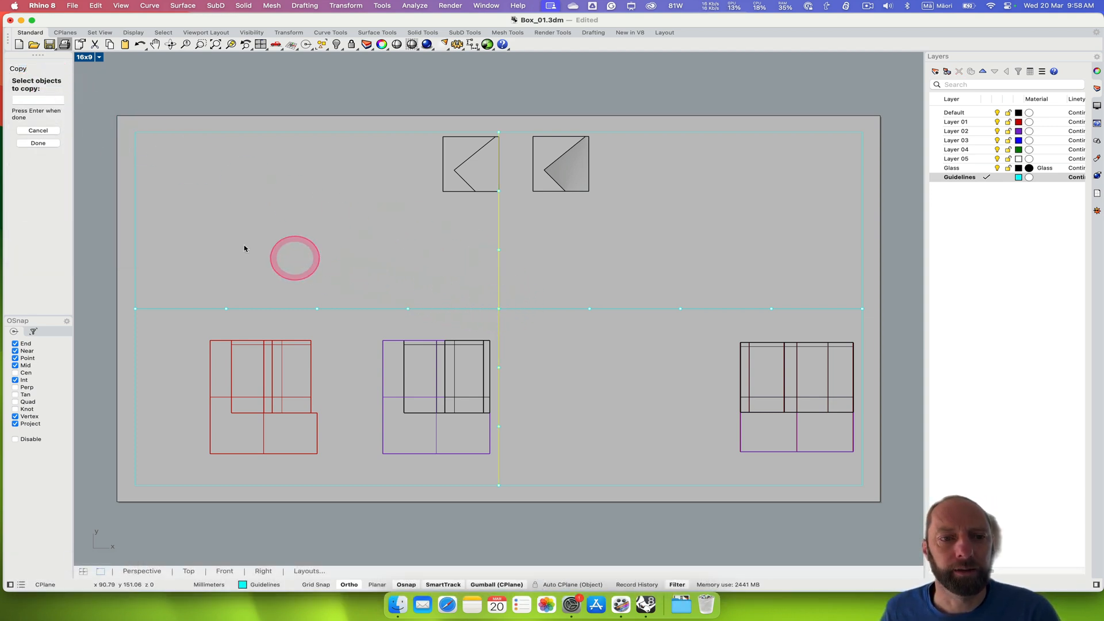
key("Return")
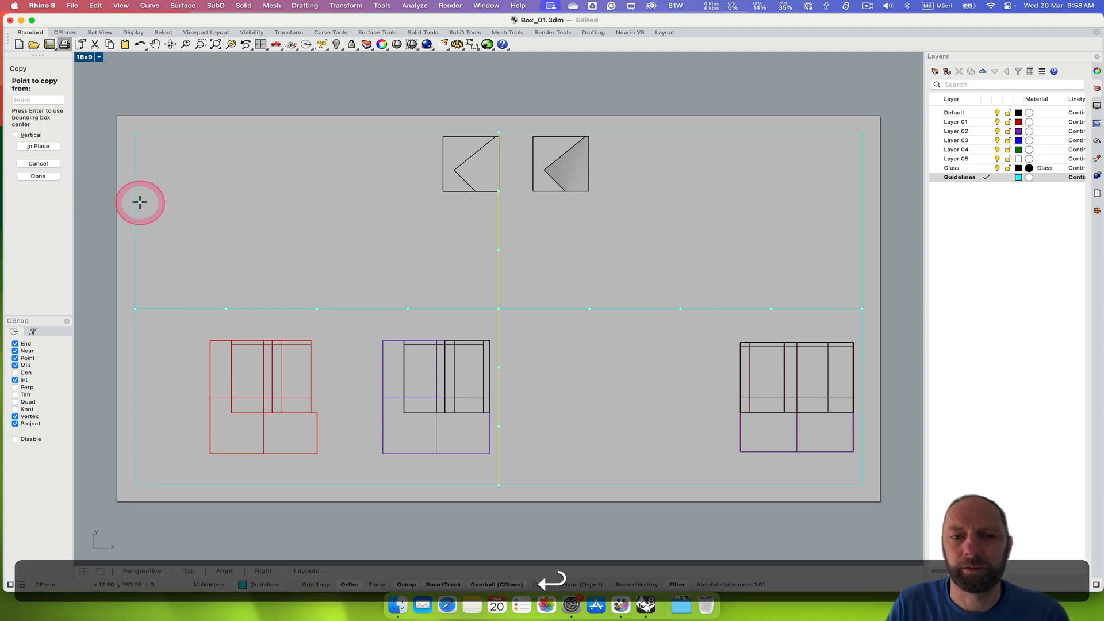
left_click(498, 311)
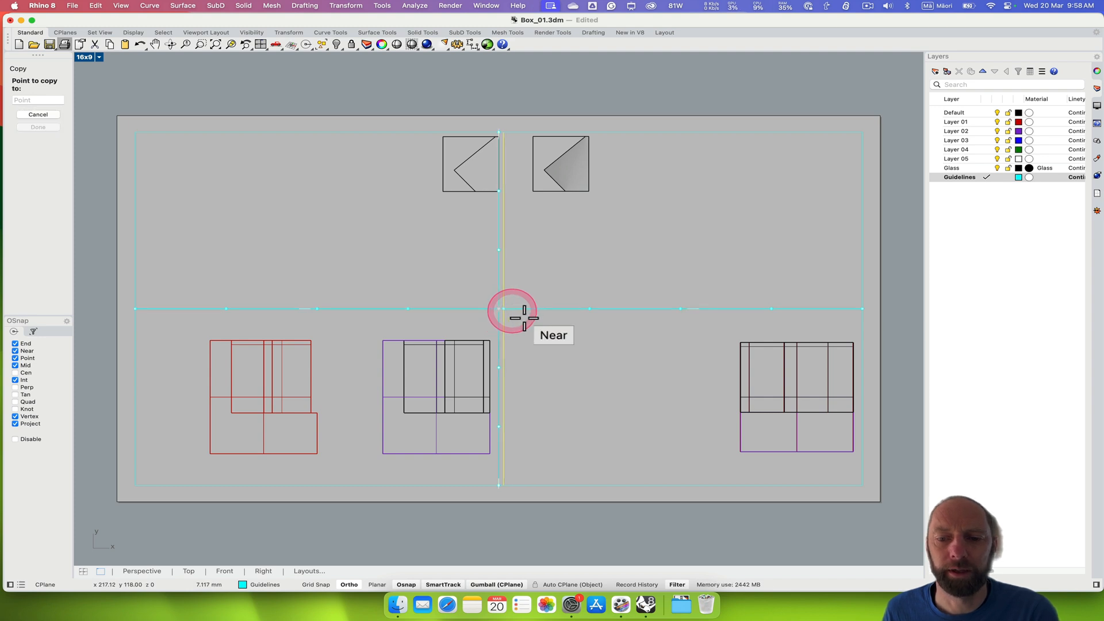
left_click(597, 318)
left_click(679, 311)
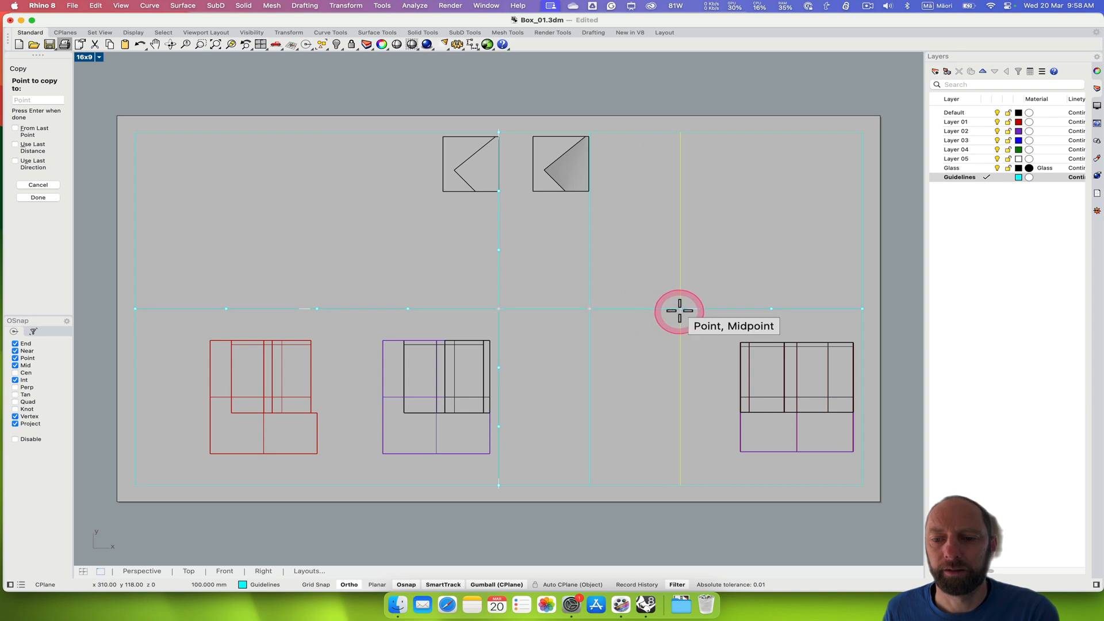
left_click(774, 311)
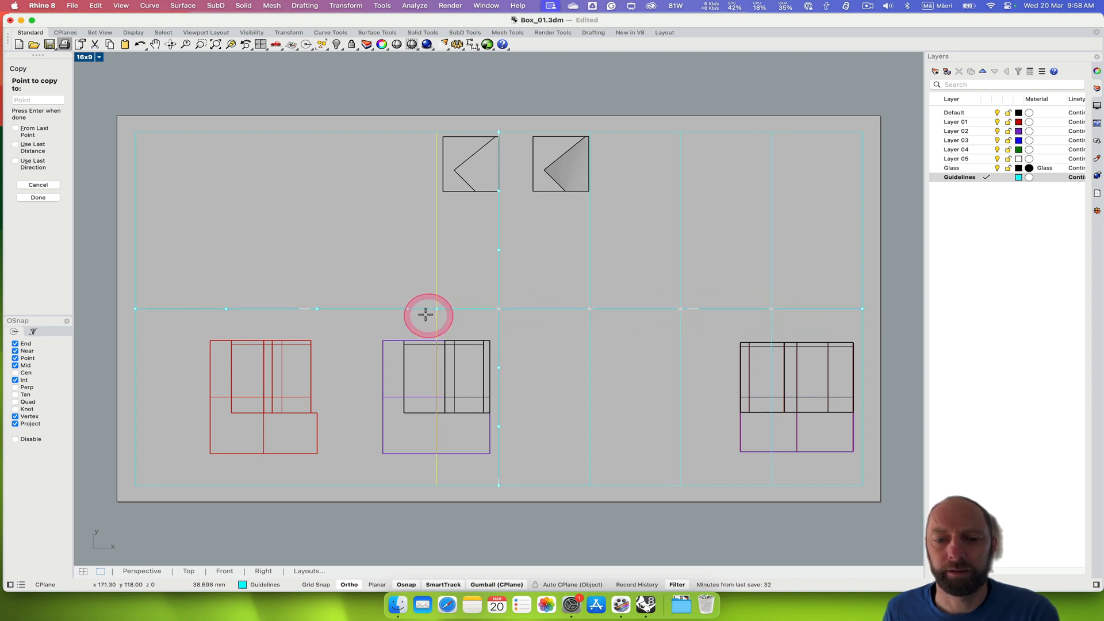
left_click(407, 310)
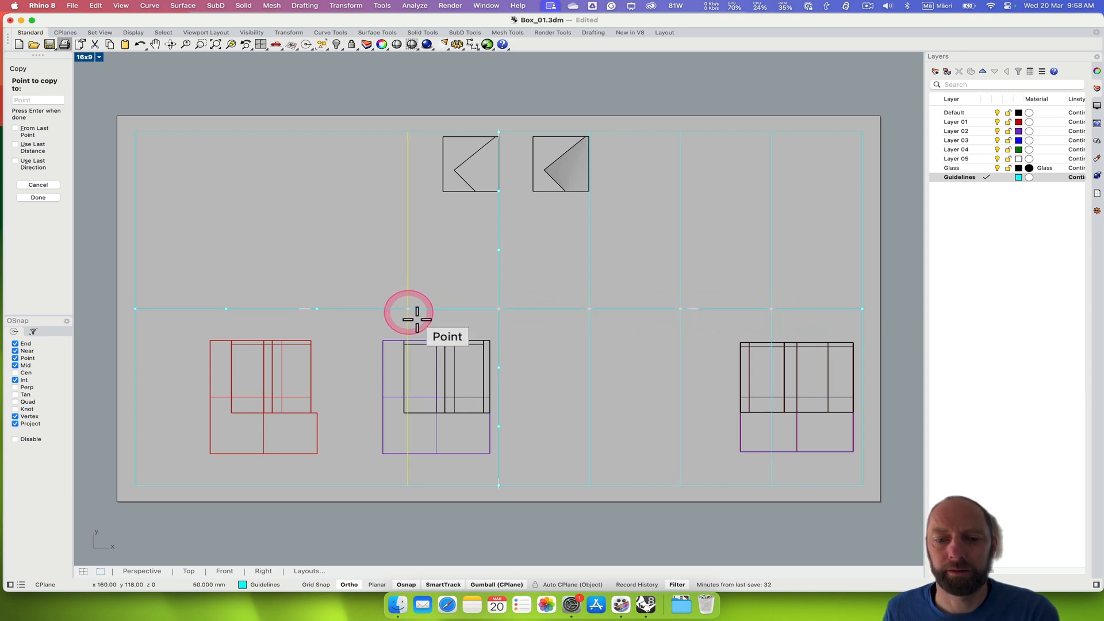
left_click(316, 308)
left_click(226, 309)
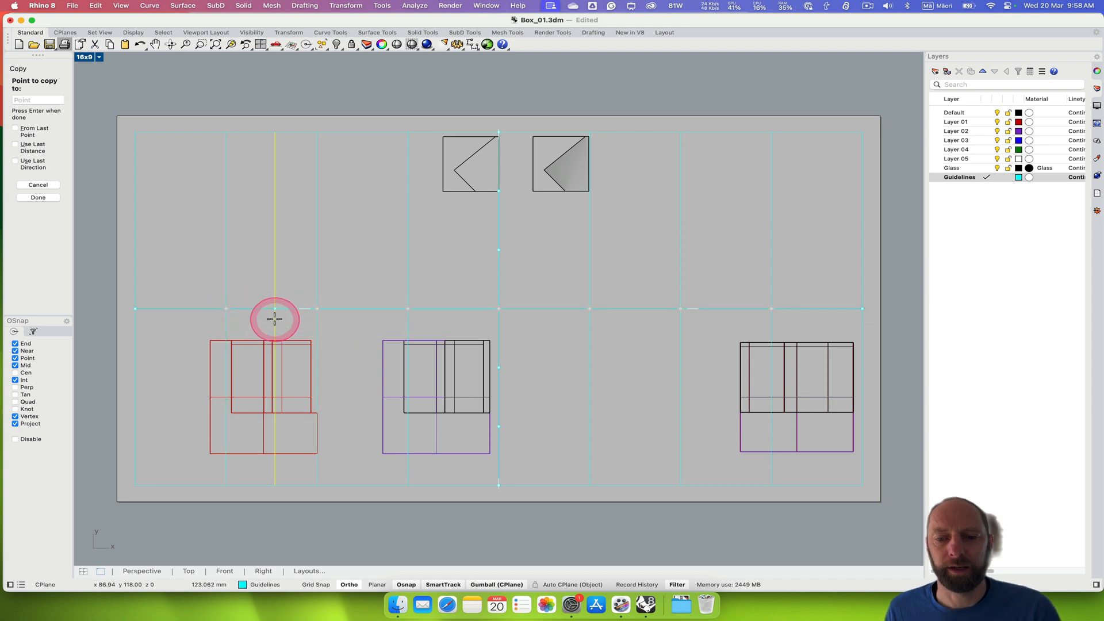
key("Return")
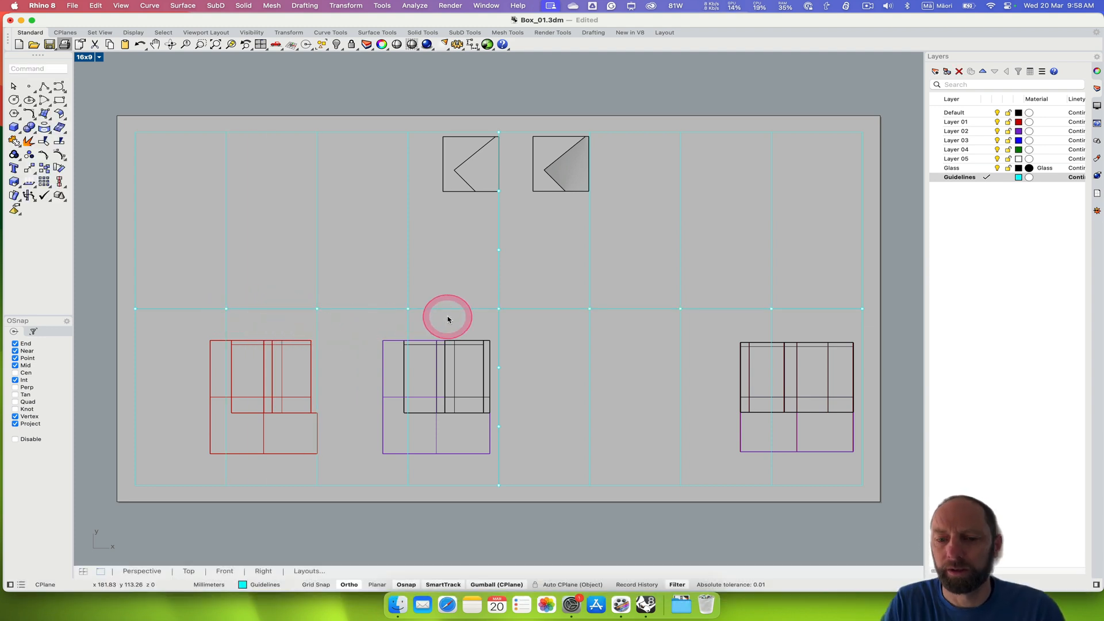
Step: Copy the horizontal guideline from its midpoint to the two inner division points above and the two below on the vertical centre guideline
left_click(441, 311)
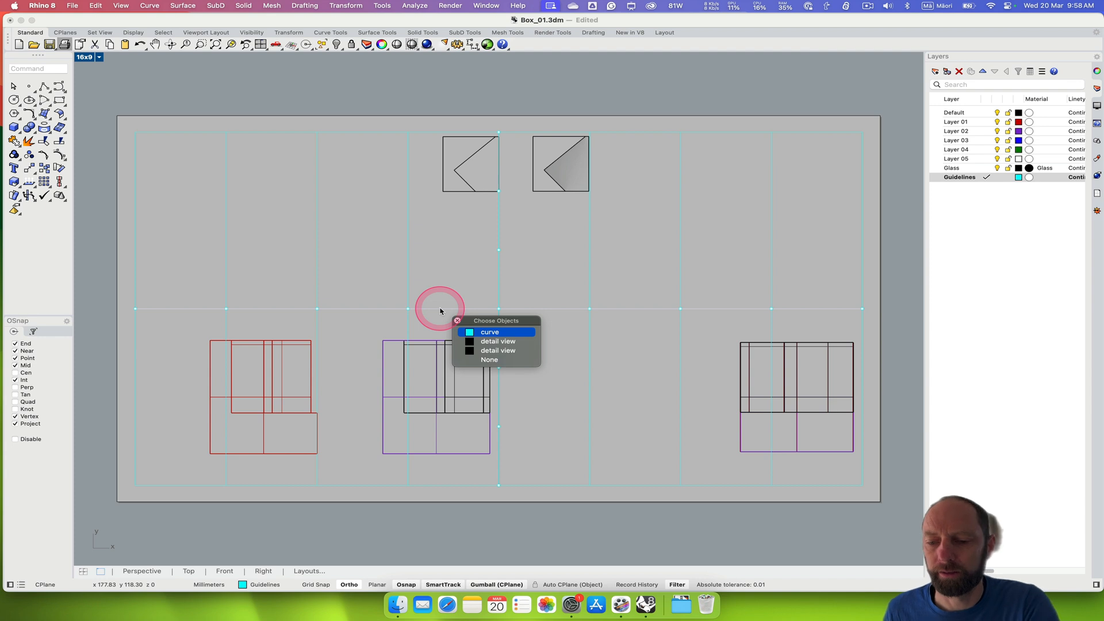
left_click(485, 332)
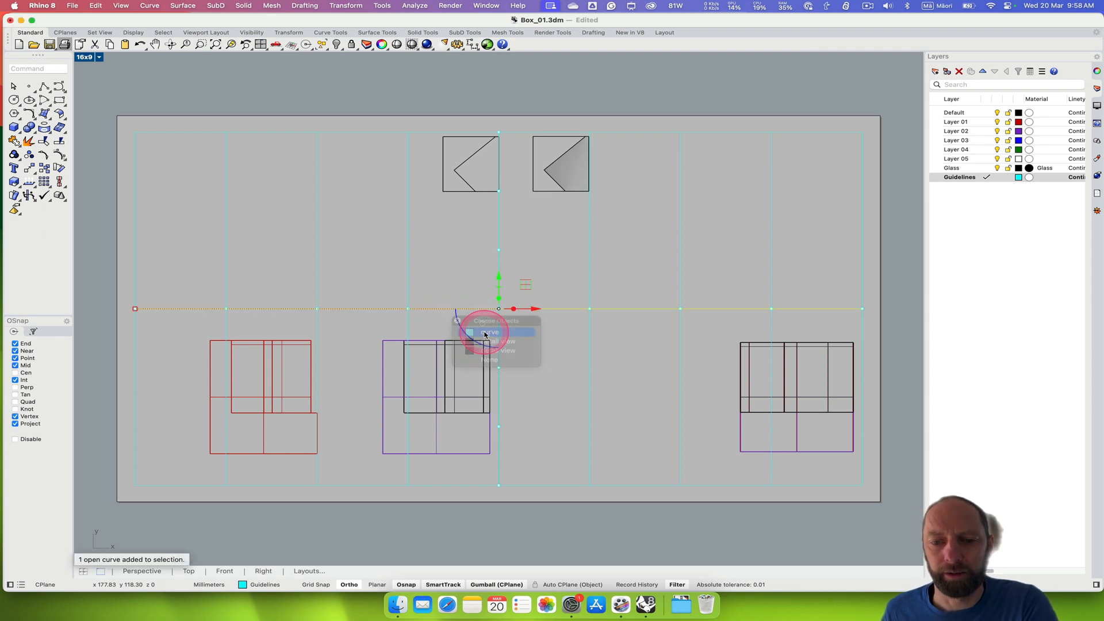
key("Return")
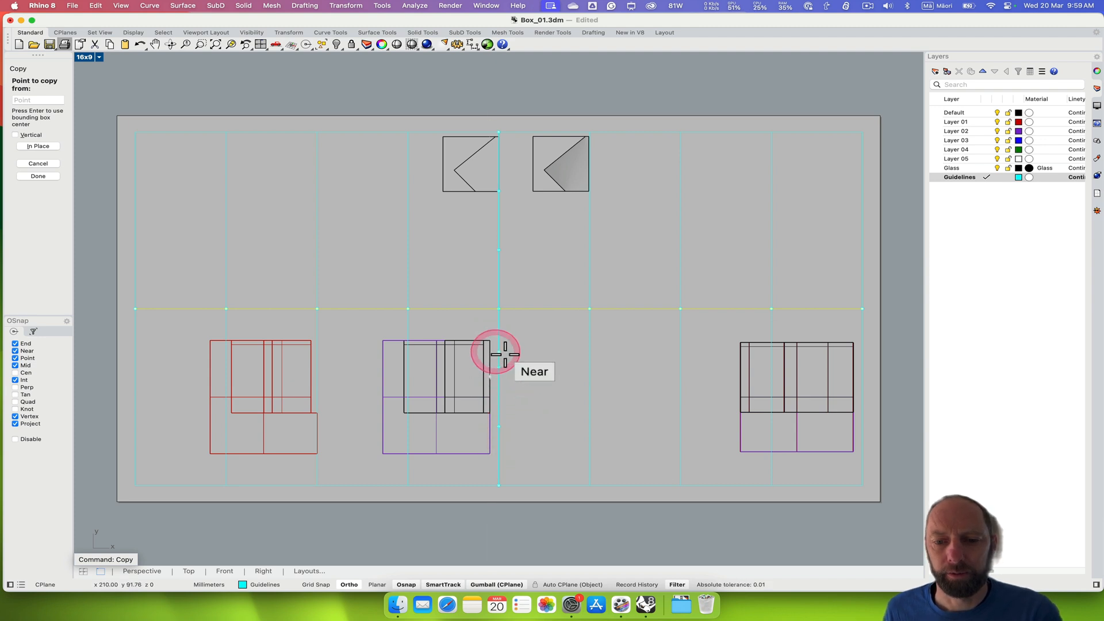
left_click(499, 310)
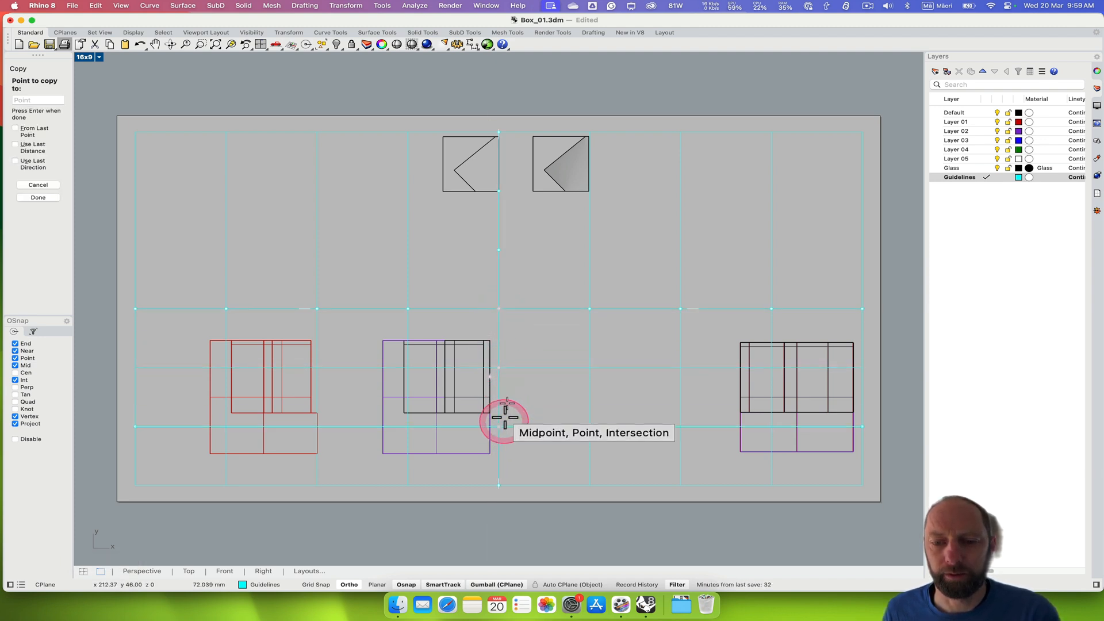
left_click(505, 258)
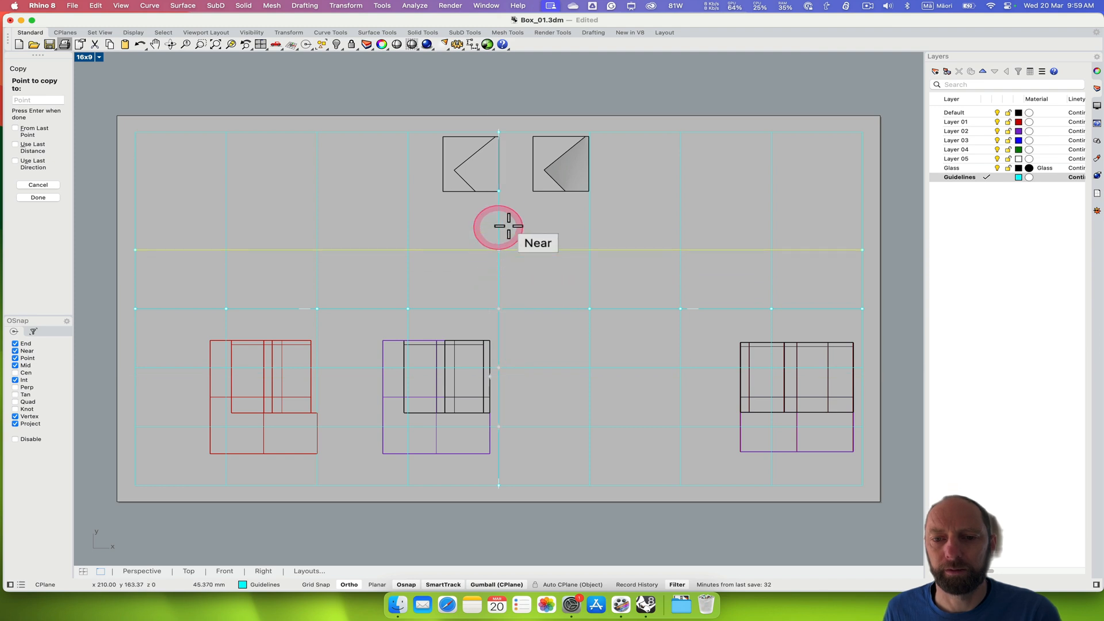
left_click(499, 198)
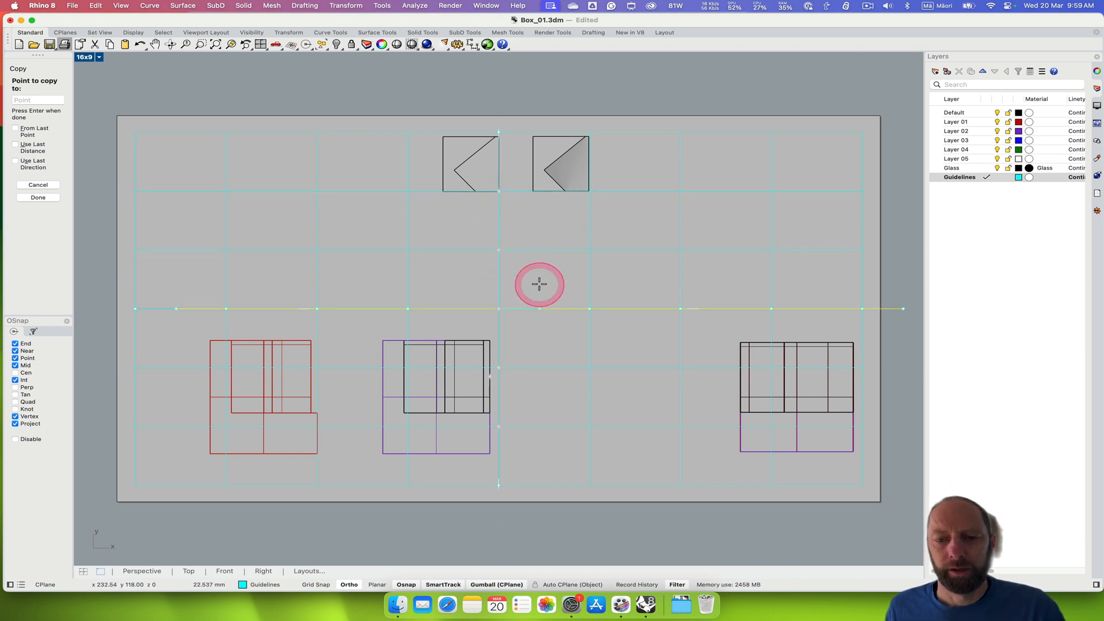
key("Return")
key("Return")
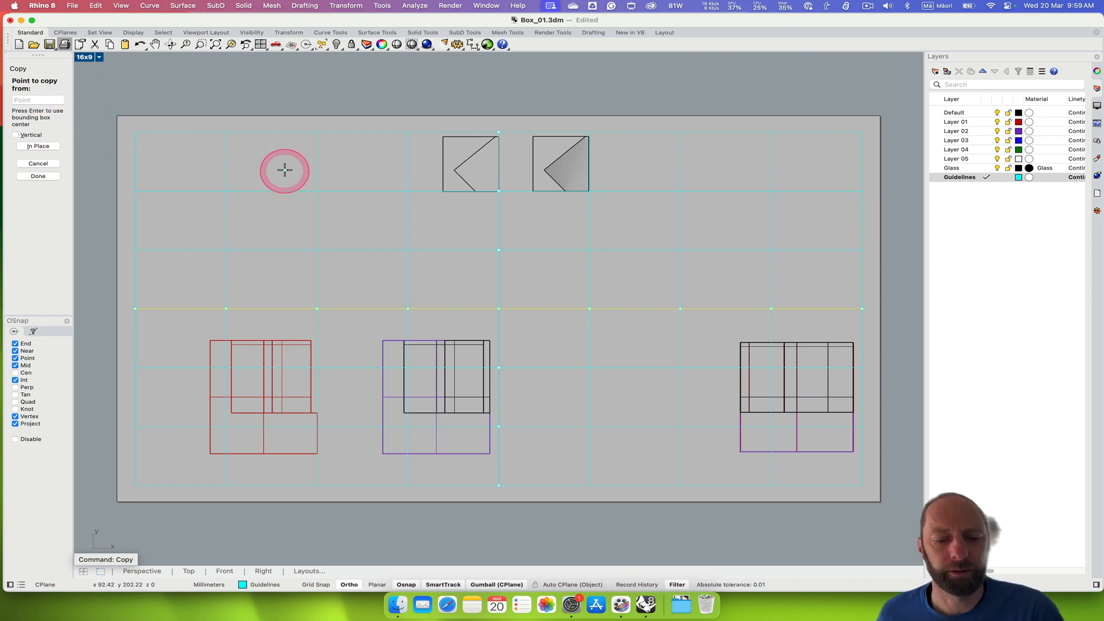
key("Escape")
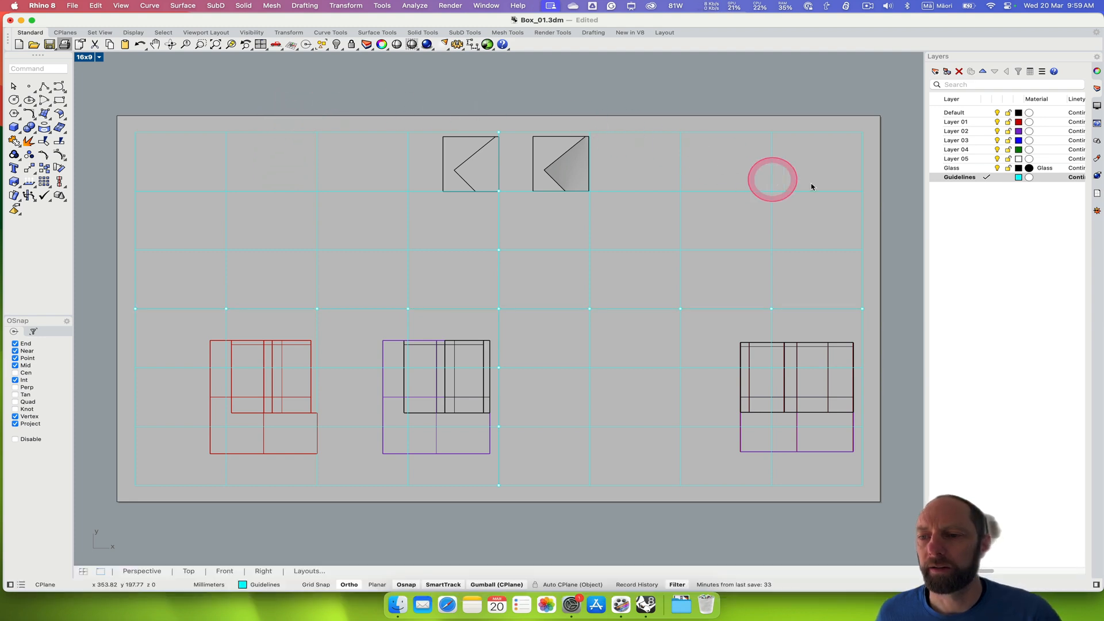
Step: Make Default the current layer and lock the Guidelines layer, toggling its visibility and leaving it shown
left_click(983, 113)
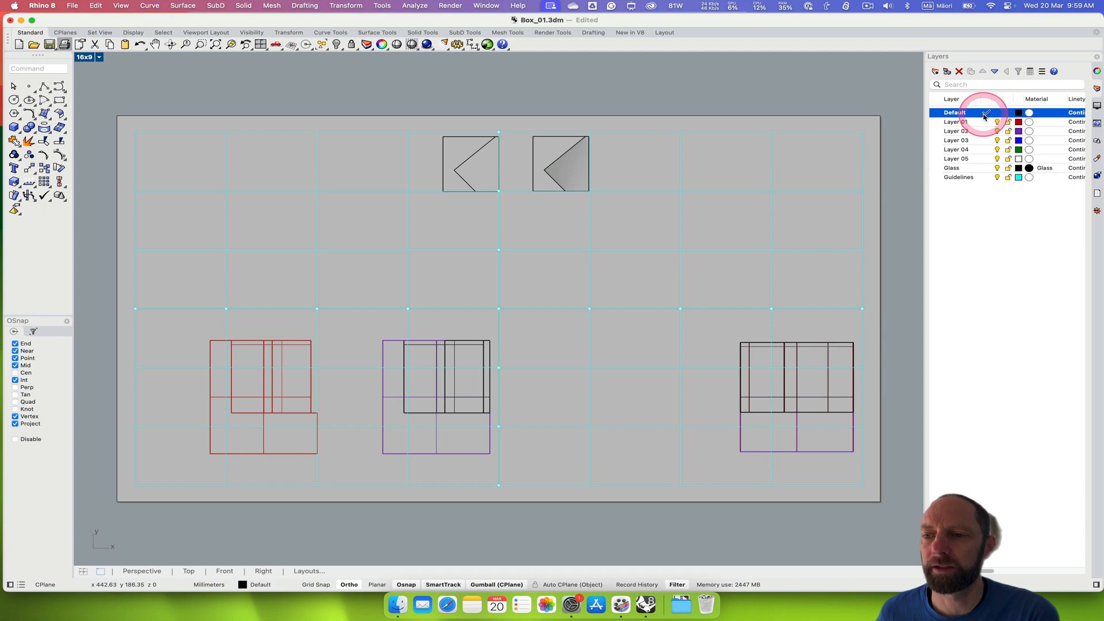
left_click(998, 179)
left_click(997, 178)
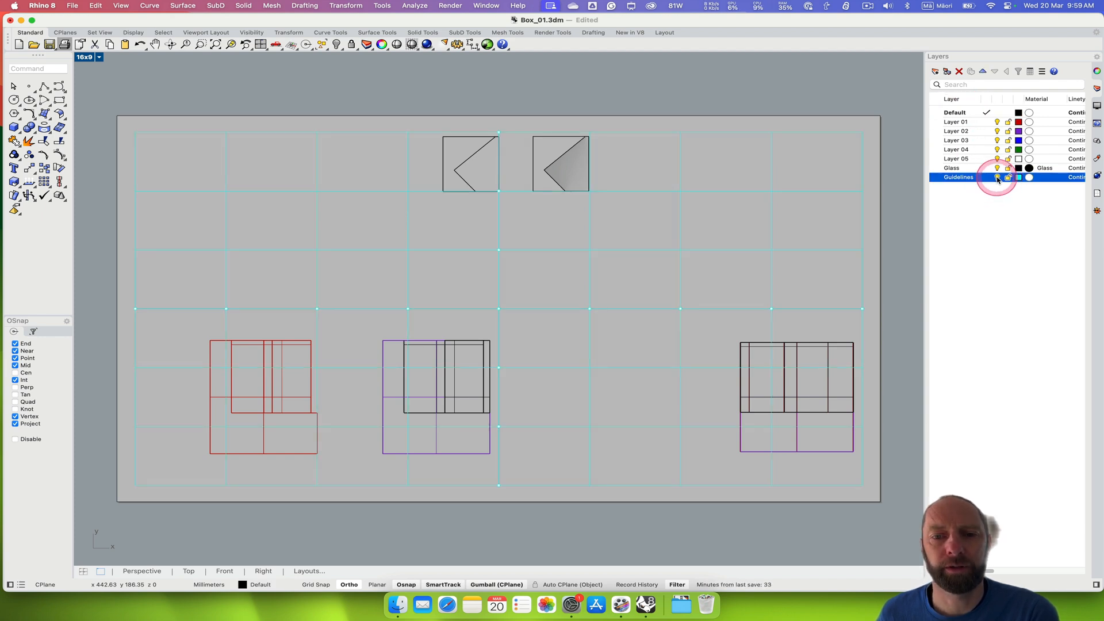
left_click(997, 178)
left_click(997, 178)
left_click(997, 178)
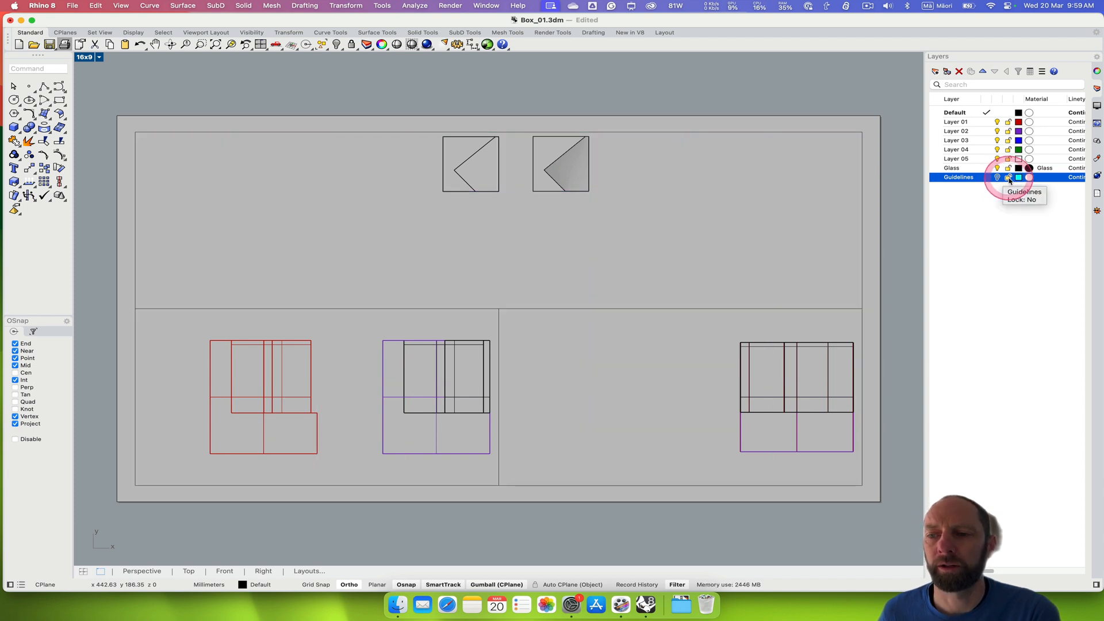
left_click(1008, 179)
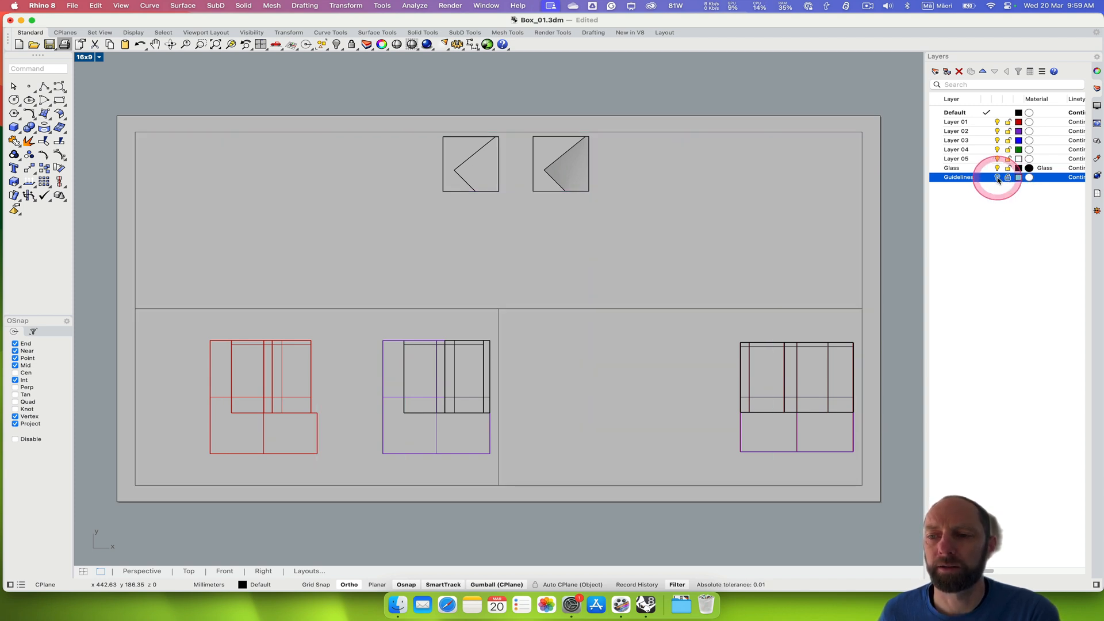
left_click(998, 178)
left_click(719, 198)
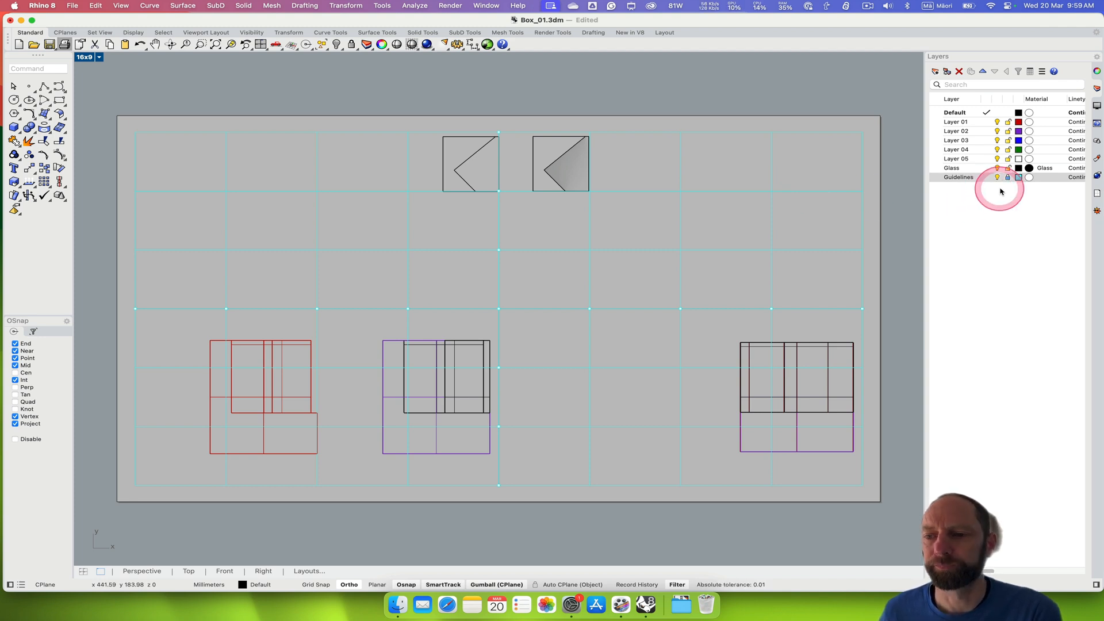
Step: Activate and leave the Top detail, hide the Guidelines layer, and move the Top detail diagonally up and right on the page
double_click(439, 176)
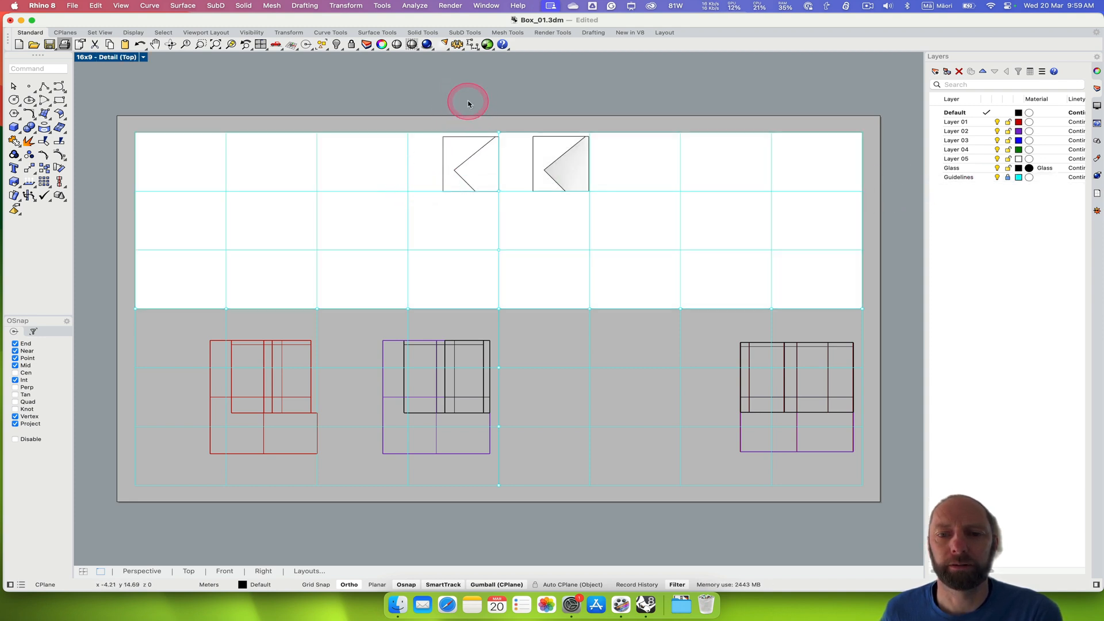
double_click(395, 109)
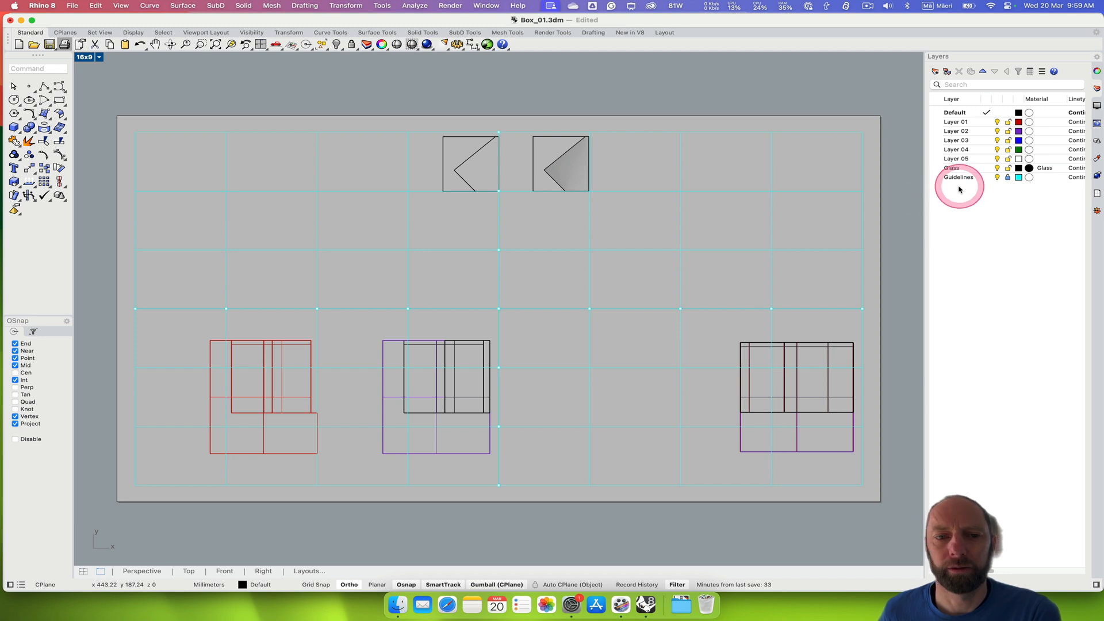
left_click(997, 177)
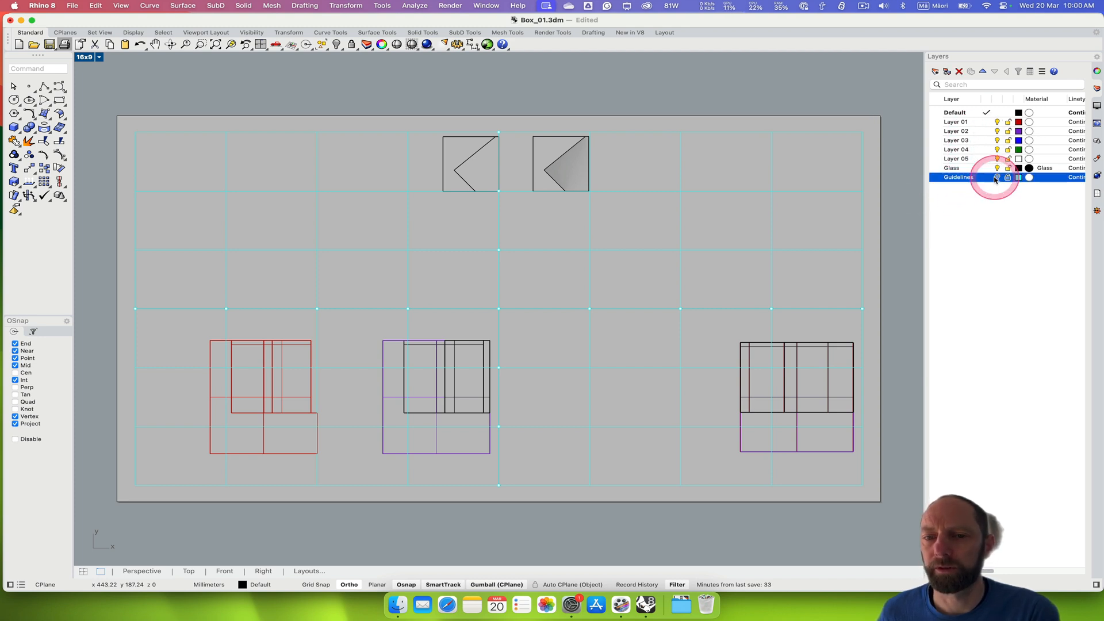
left_click(136, 198)
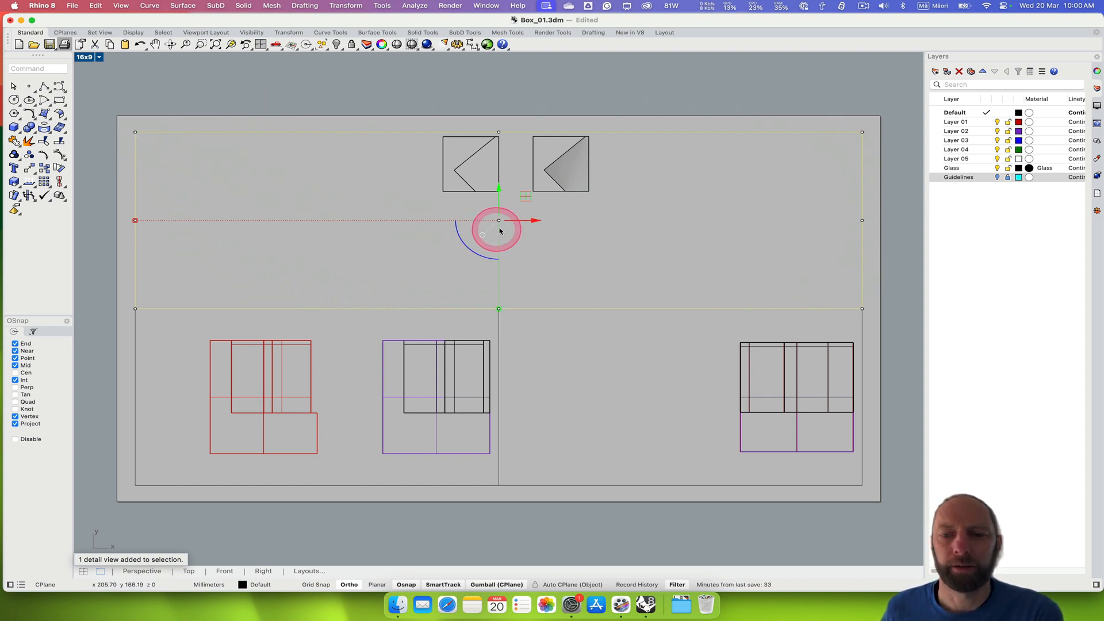
left_click_drag(525, 193, 542, 174)
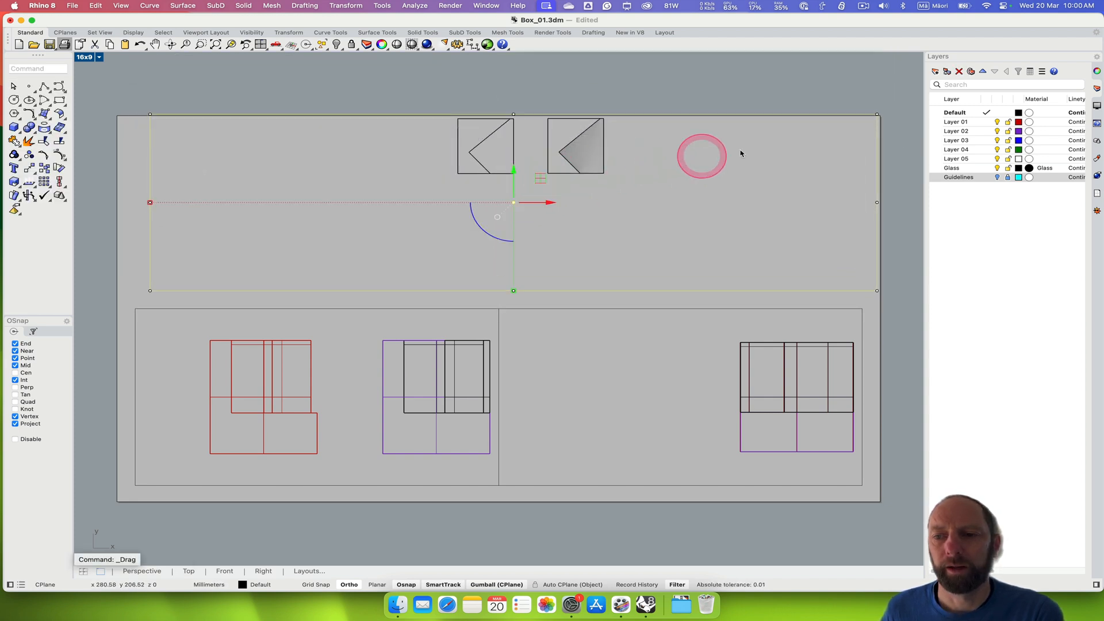
Step: Resize the Top detail by moving its upper-right corner inward and slightly above the page's top edge
left_click(878, 116)
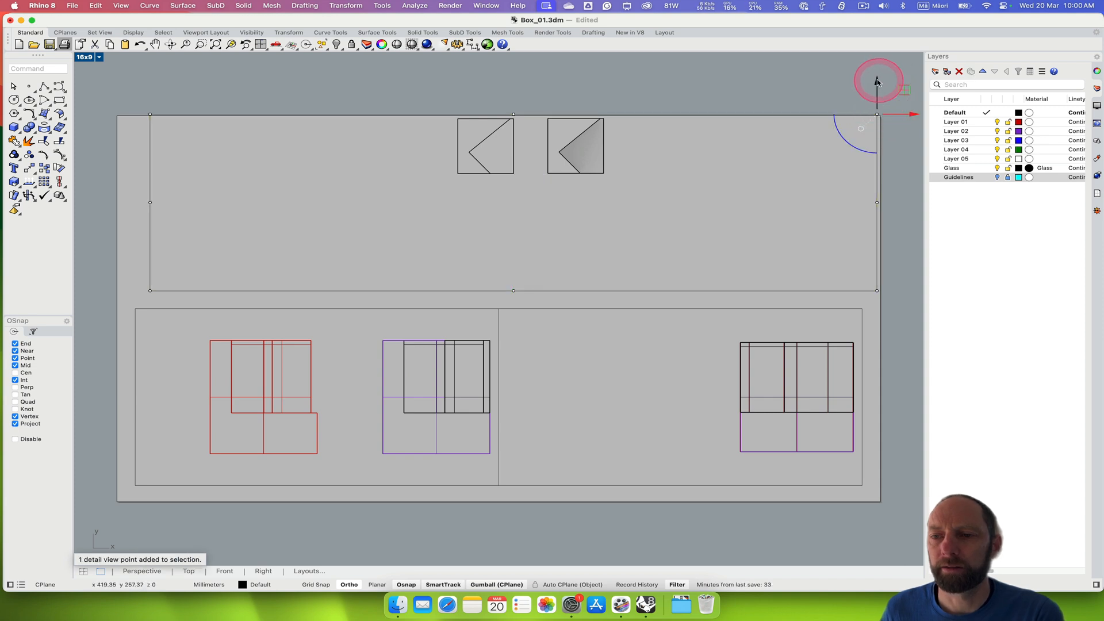
mouse_move(878, 82)
left_mouse_down()
mouse_move(891, 164)
mouse_move(788, 197)
mouse_move(811, 140)
mouse_move(838, 158)
mouse_move(797, 144)
mouse_move(809, 130)
mouse_move(788, 140)
mouse_move(784, 86)
left_mouse_up()
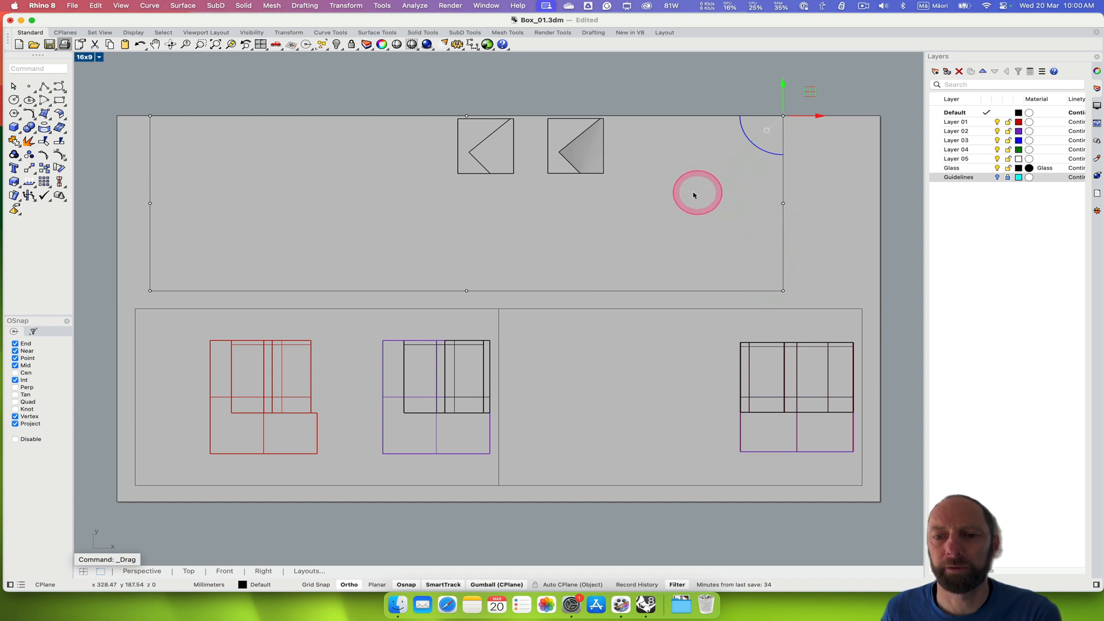
left_click_drag(786, 91, 799, 187)
left_click(783, 156)
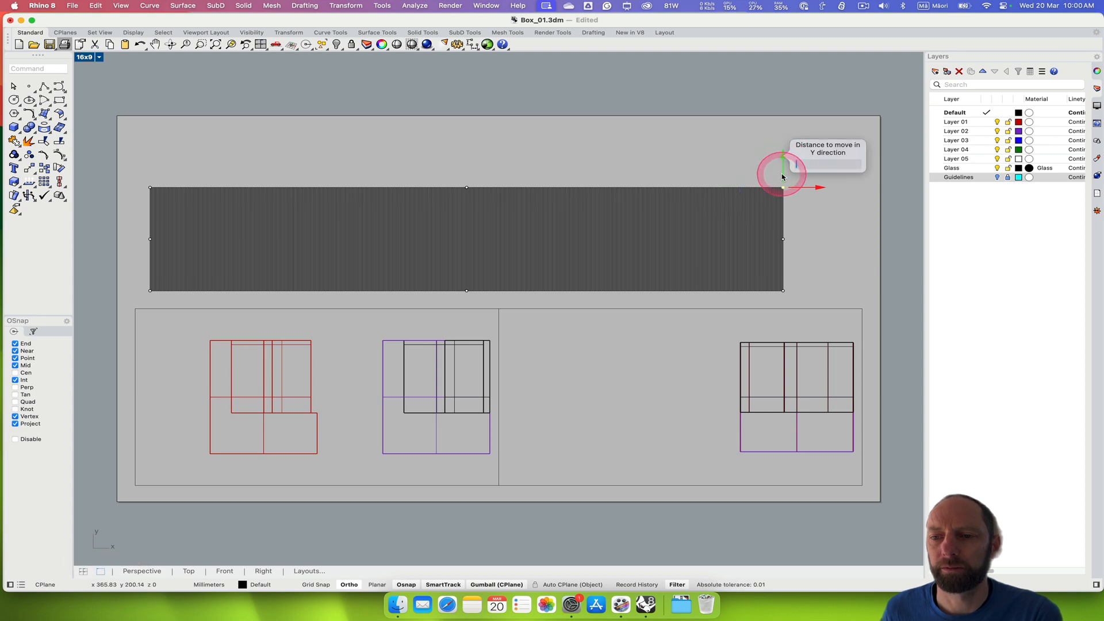
left_click_drag(782, 155, 777, 79)
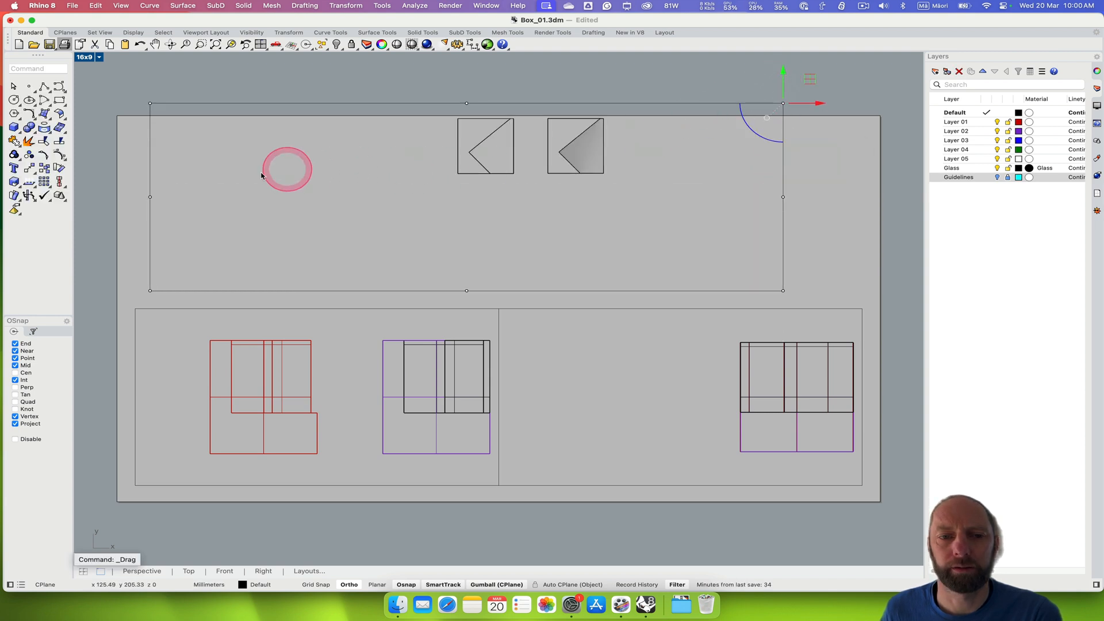
Step: Shrink the Top detail by moving its left edge inward and its bottom edge up, and deselect it
left_click(150, 198)
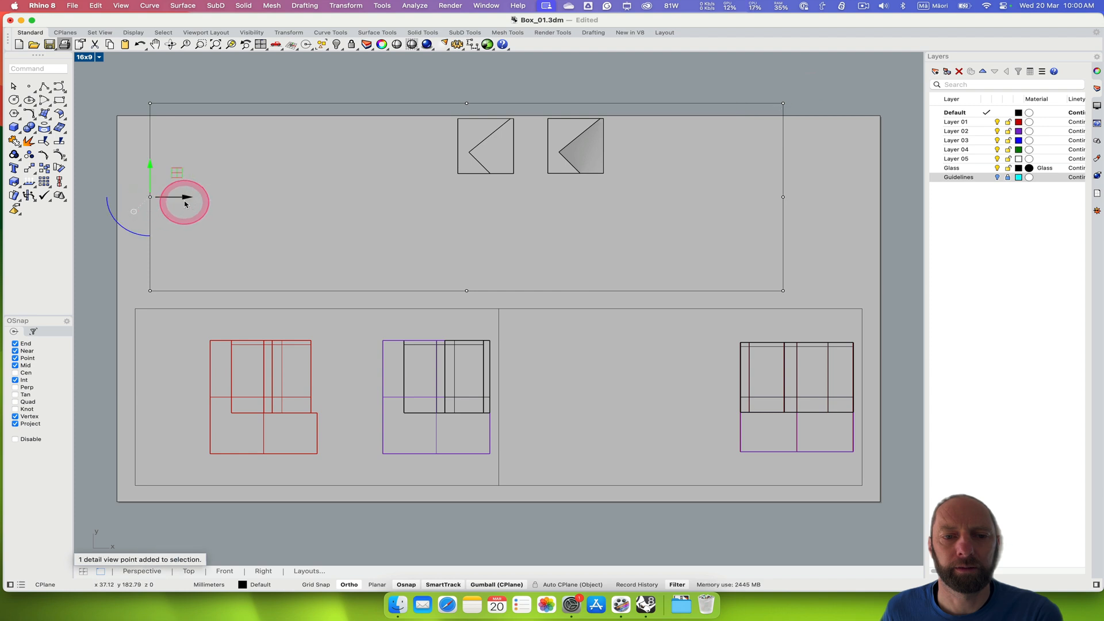
left_click_drag(185, 197, 449, 202)
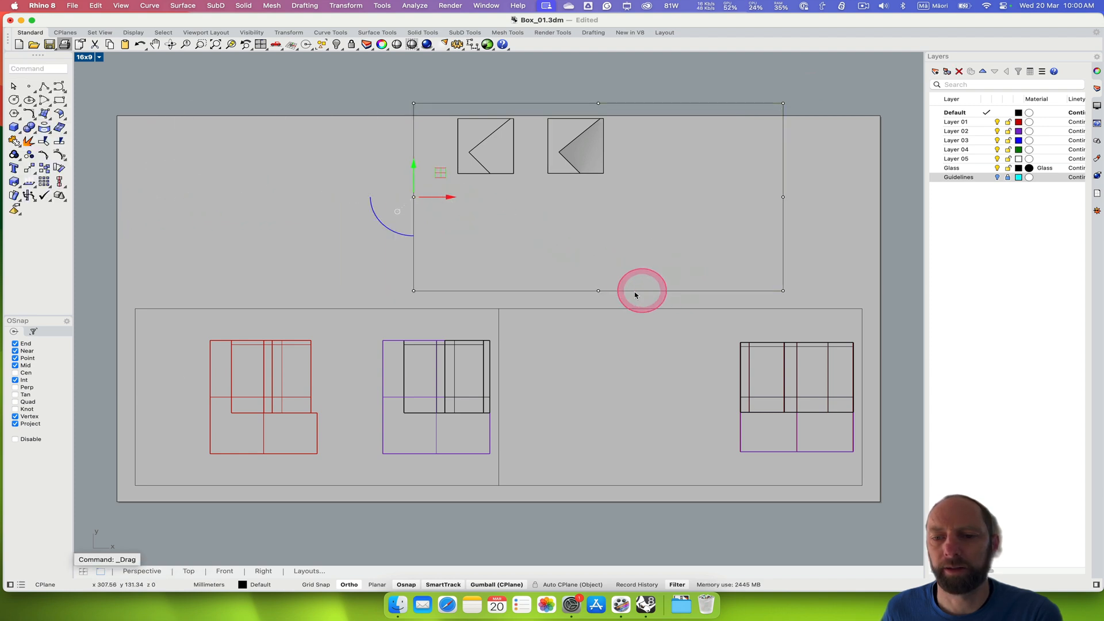
left_click(598, 291)
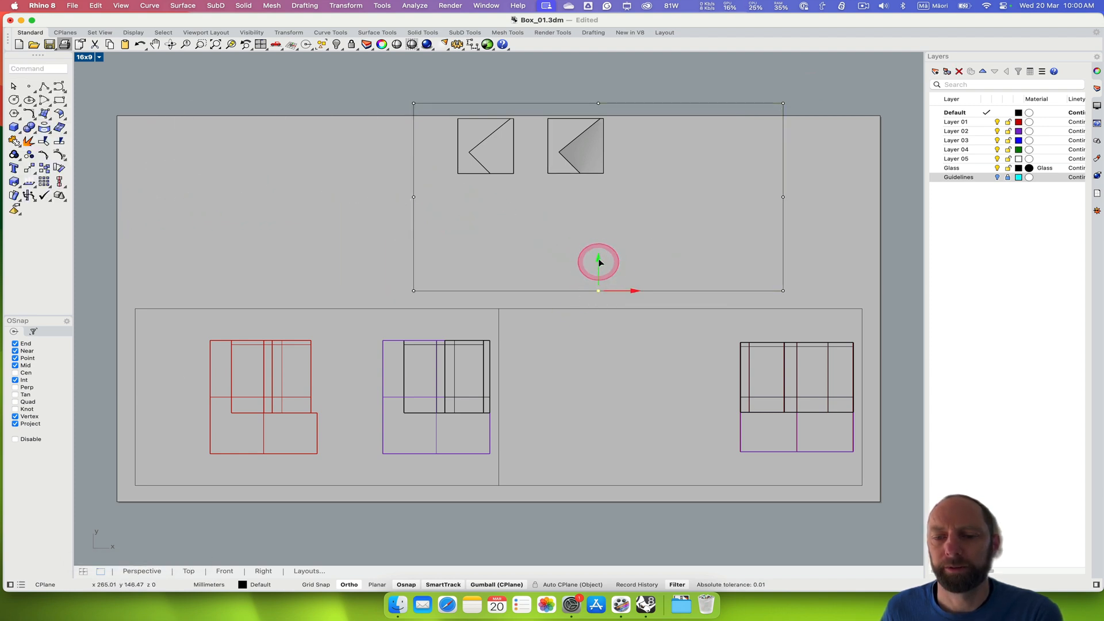
left_click_drag(598, 259, 595, 183)
left_click(658, 76)
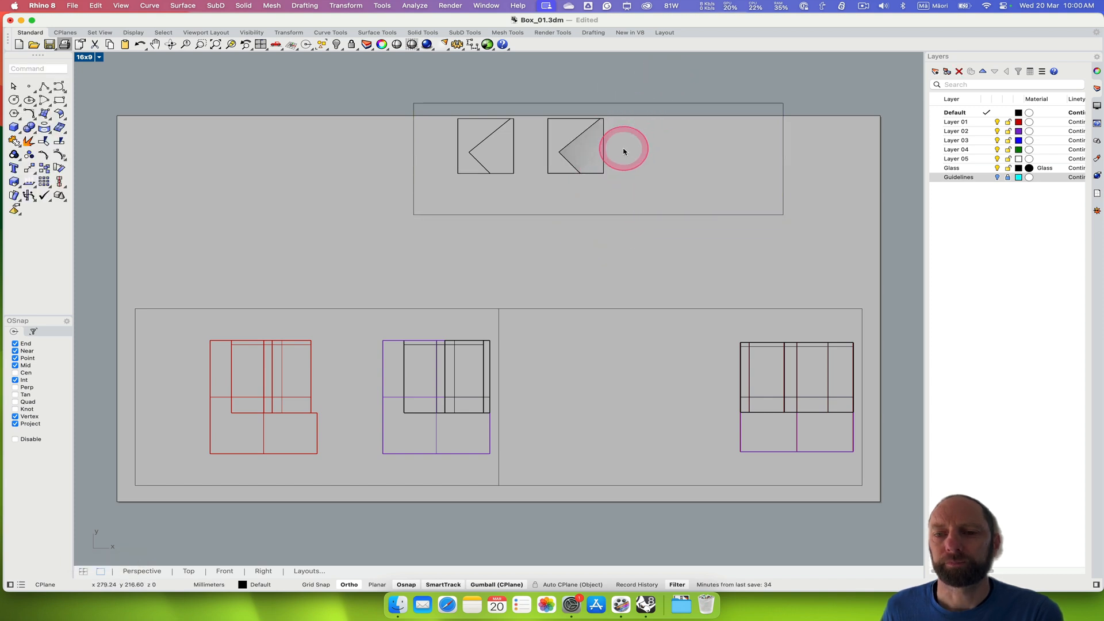
Step: Move the resized Top detail down and right, into the upper-right quarter of the page, and deselect it
left_click(620, 104)
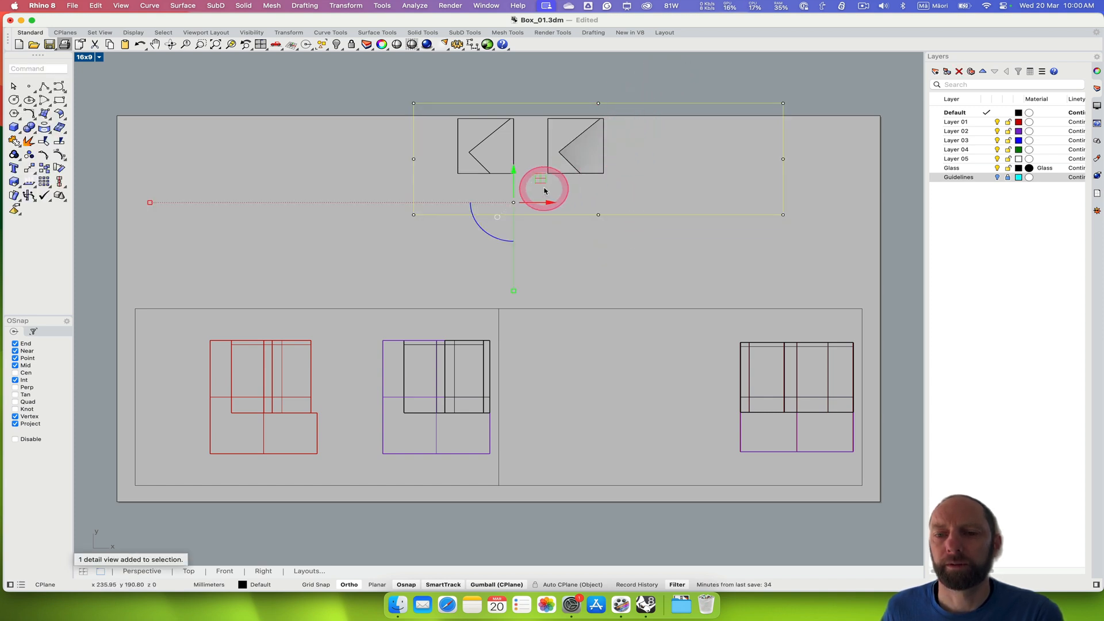
left_click_drag(540, 182, 638, 240)
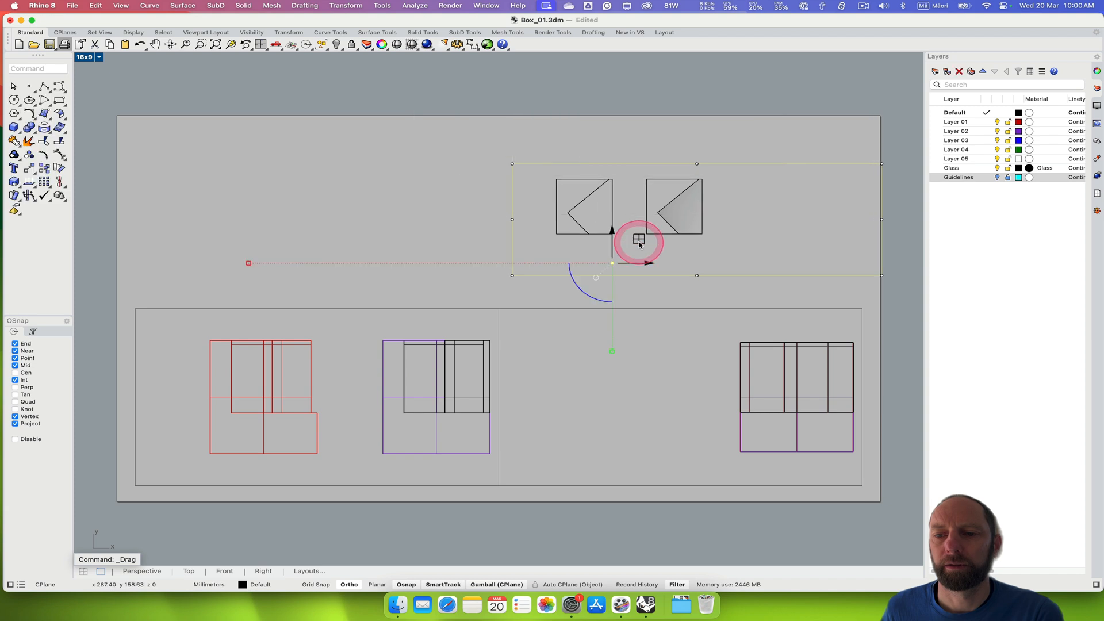
left_click(603, 93)
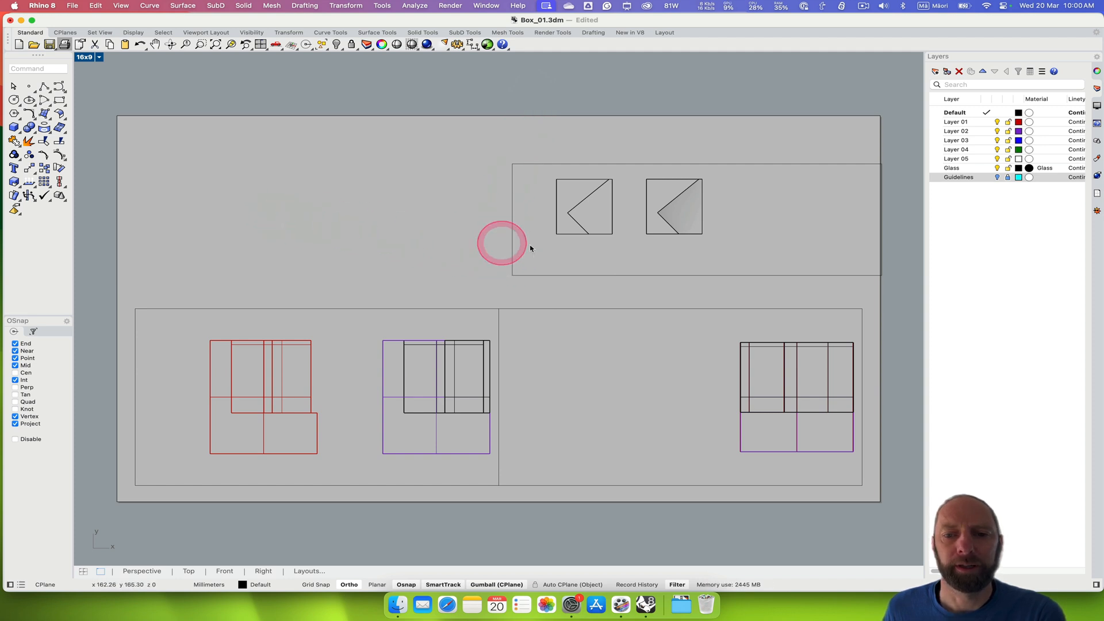
Step: Show the Guidelines layer, add a Top-projection detail from the grid's upper-left corner to its centre point, and activate it
left_click(665, 36)
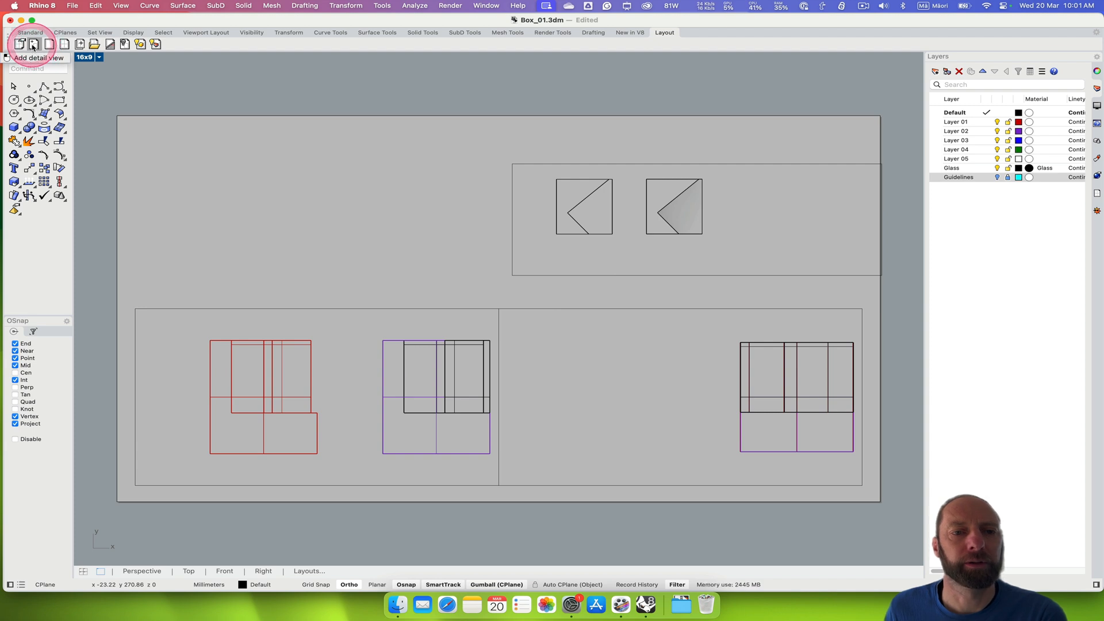
left_click(27, 47)
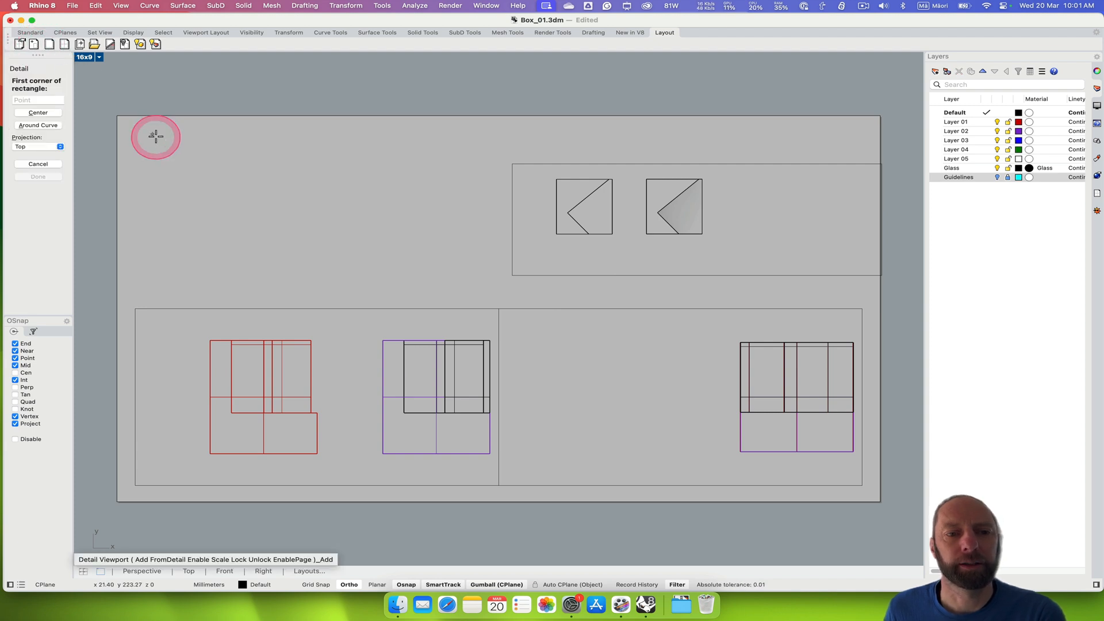
left_click(997, 177)
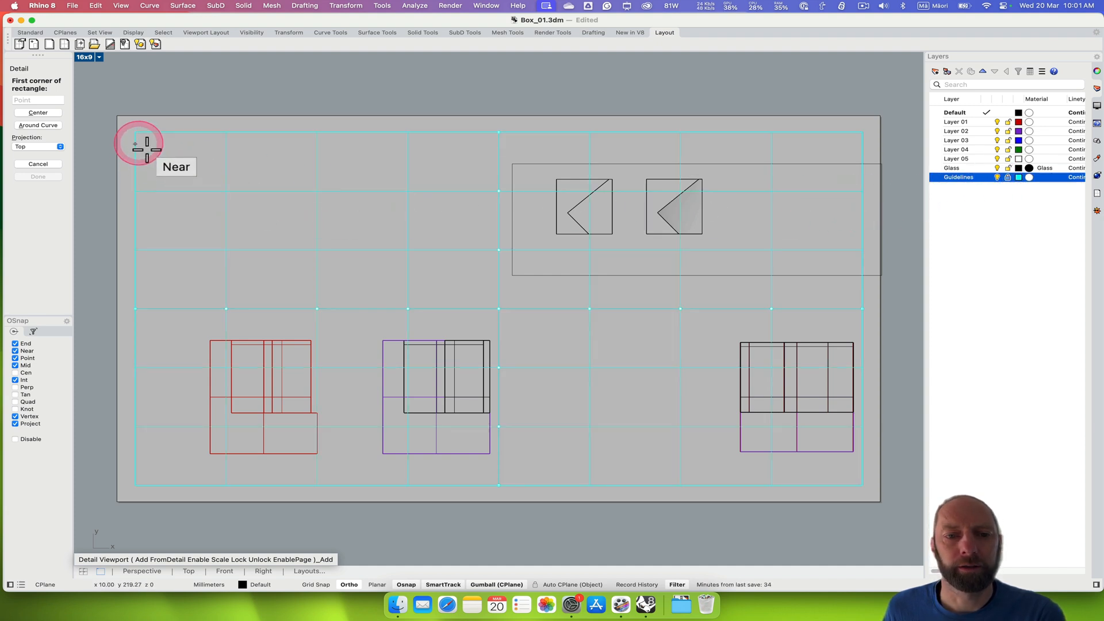
left_click(137, 133)
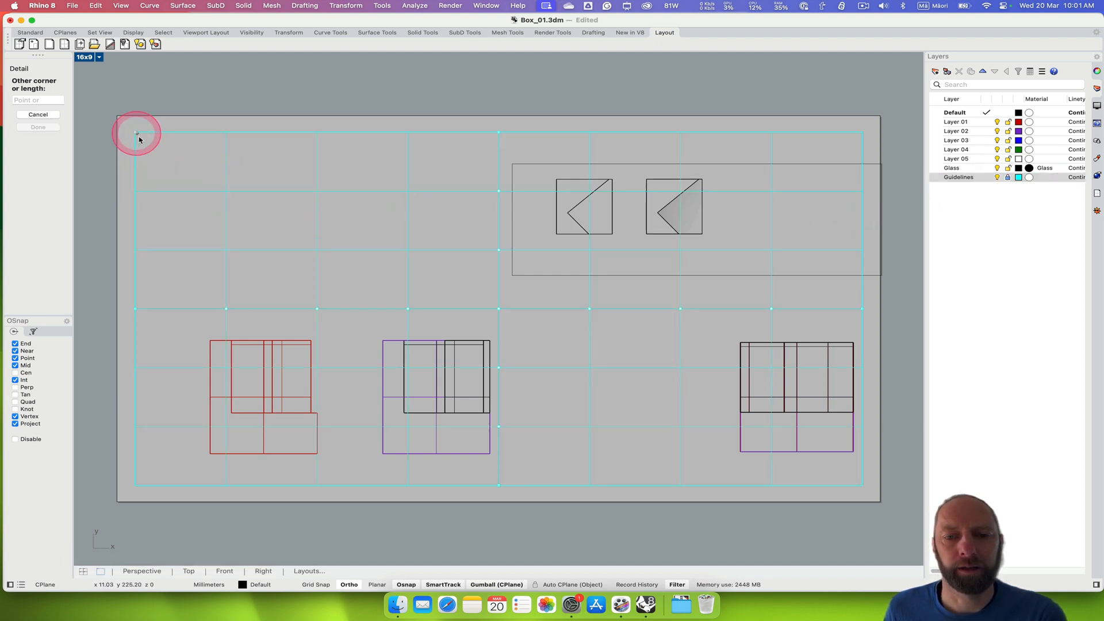
left_click(497, 308)
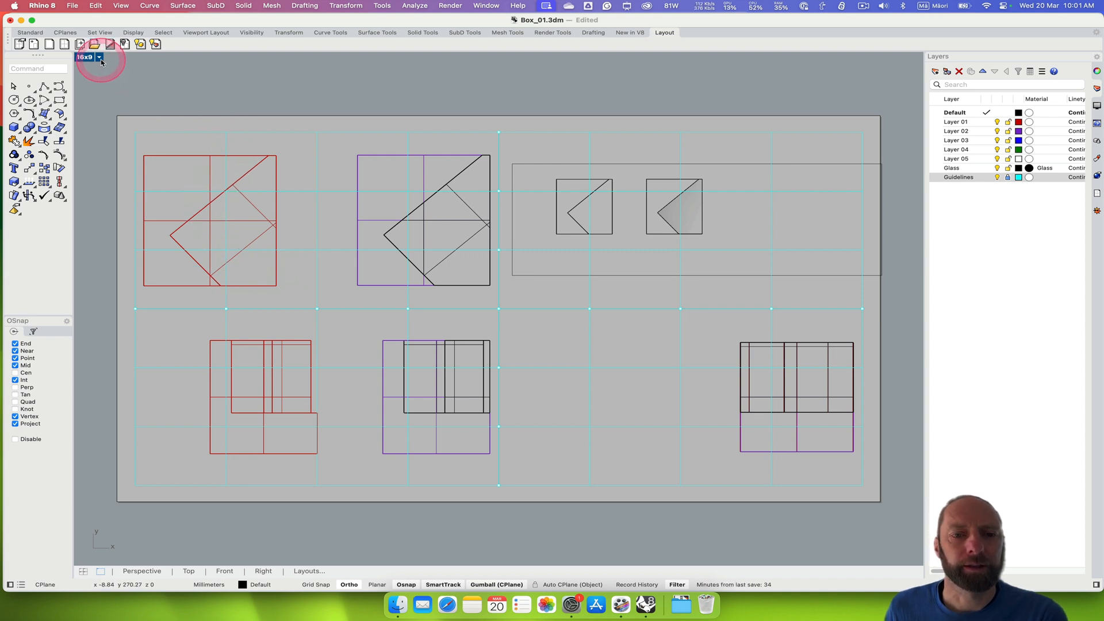
double_click(303, 169)
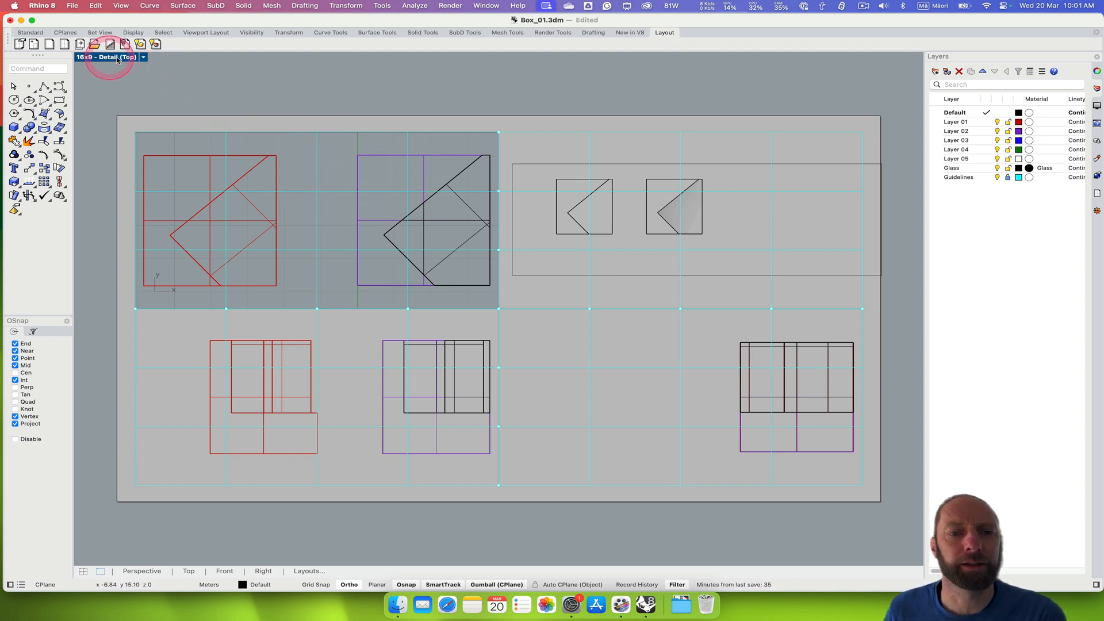
Step: Switch the new upper-left detail to a Perspective view and orbit it to a low angle showing both boxes
left_click(143, 57)
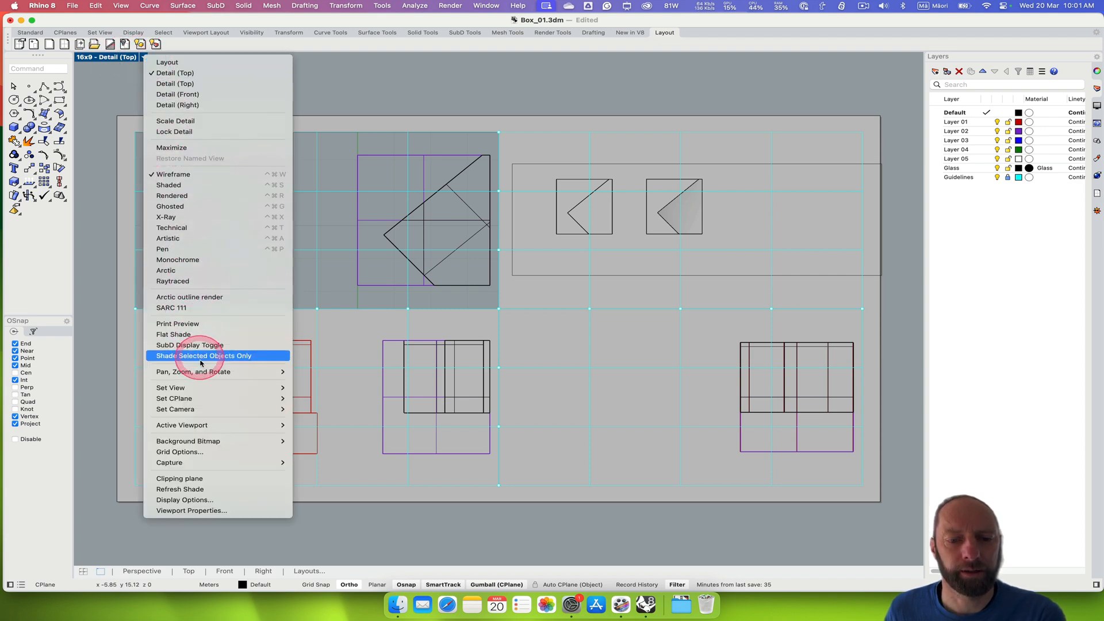
mouse_move(208, 387)
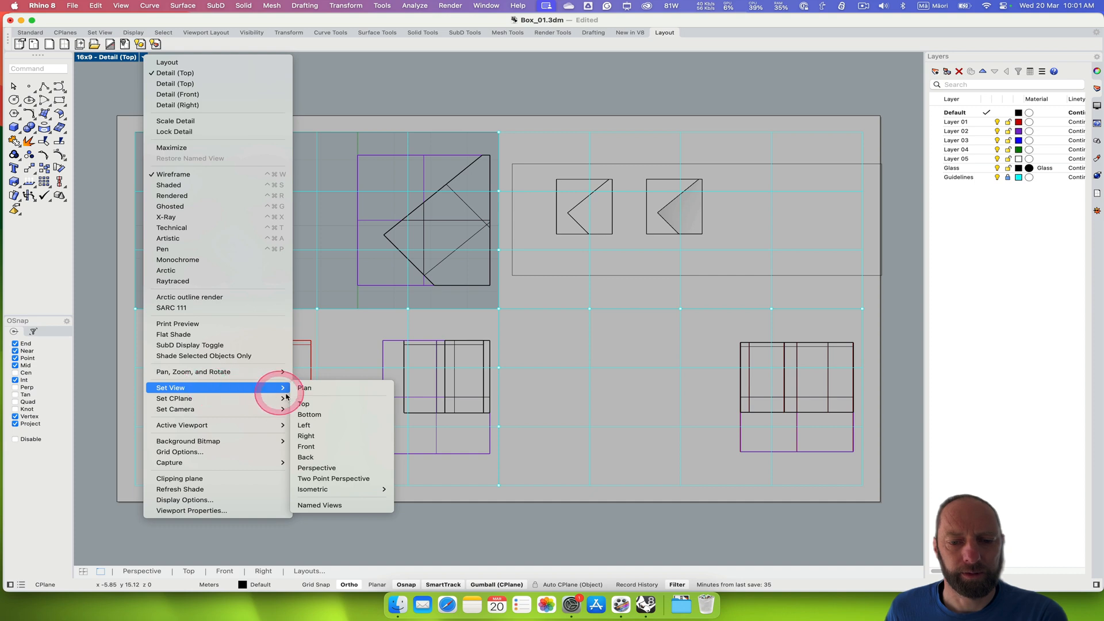
left_click(326, 471)
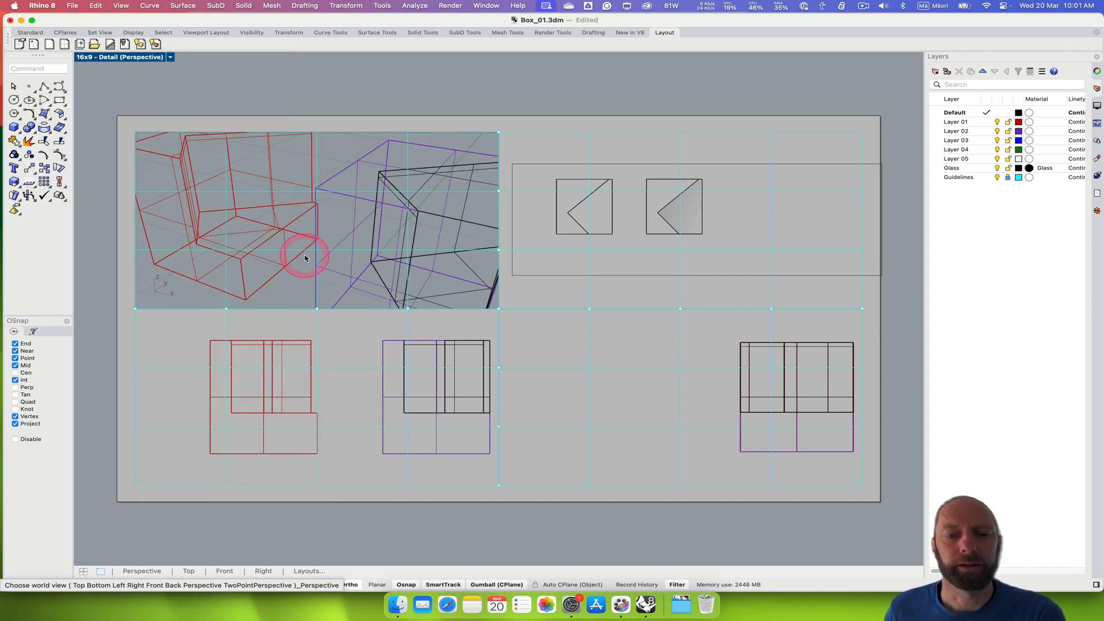
mouse_move(305, 259)
right_mouse_down()
mouse_move(301, 246)
mouse_move(306, 276)
mouse_move(326, 258)
right_mouse_up()
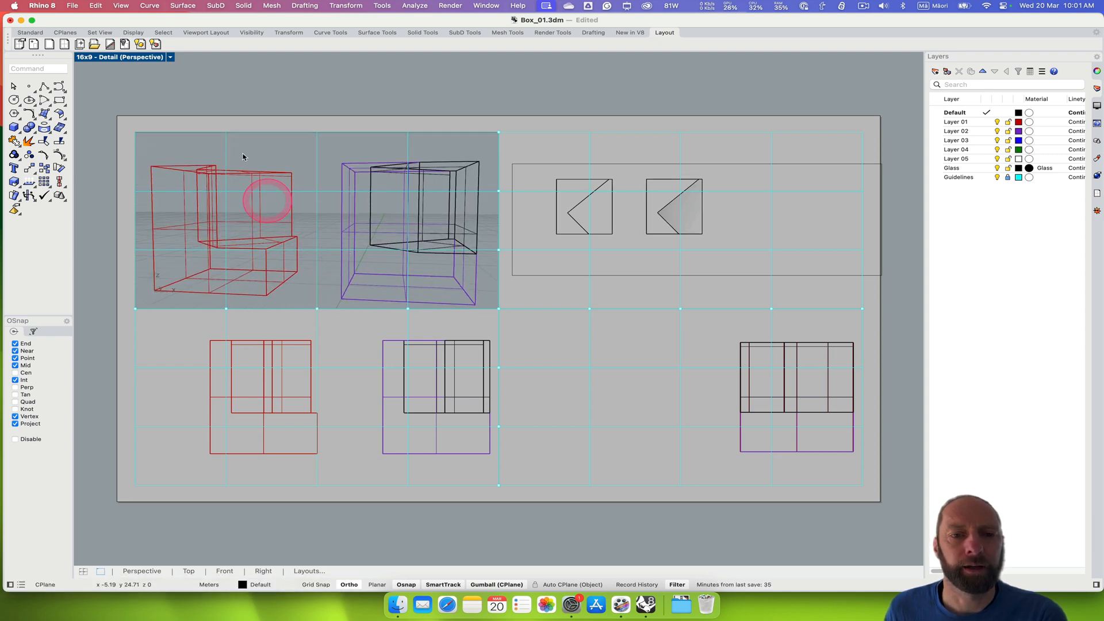
Step: Set the Perspective detail to Monochrome display, fine-tune its viewing angle to frame both boxes, and return to the layout page
left_click(171, 57)
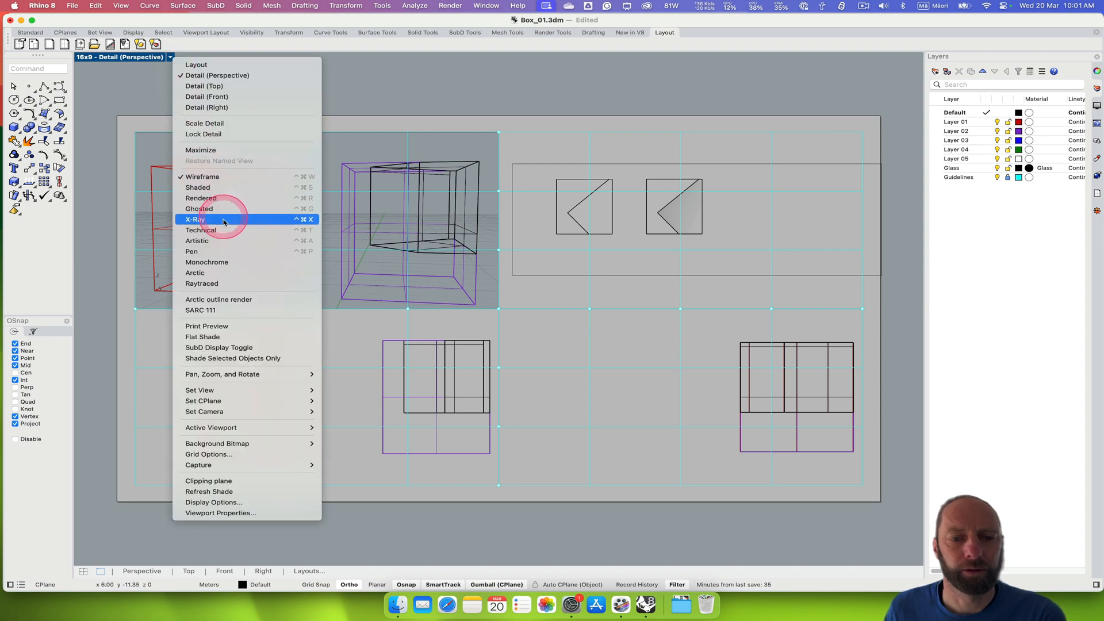
left_click(213, 263)
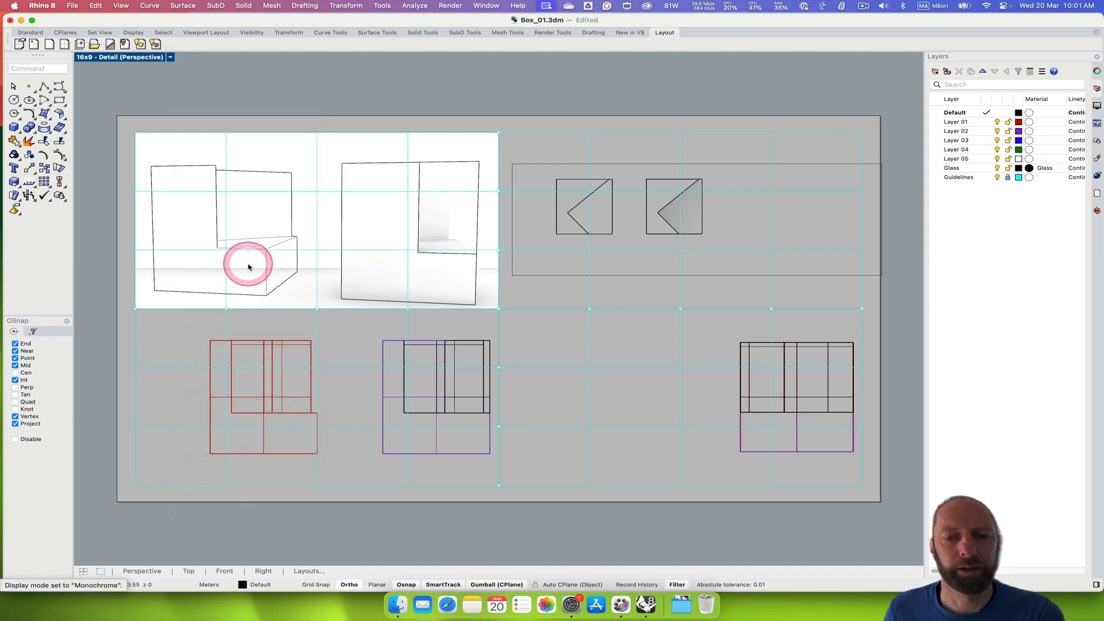
right_click_drag(242, 265, 237, 262)
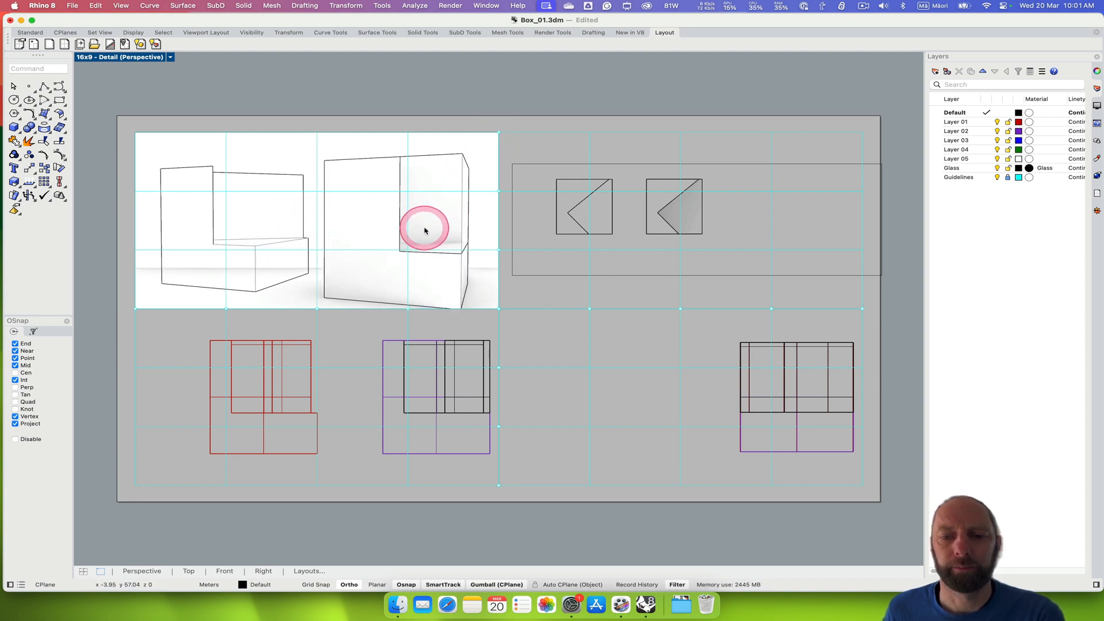
right_click_drag(425, 230, 425, 227)
double_click(374, 94)
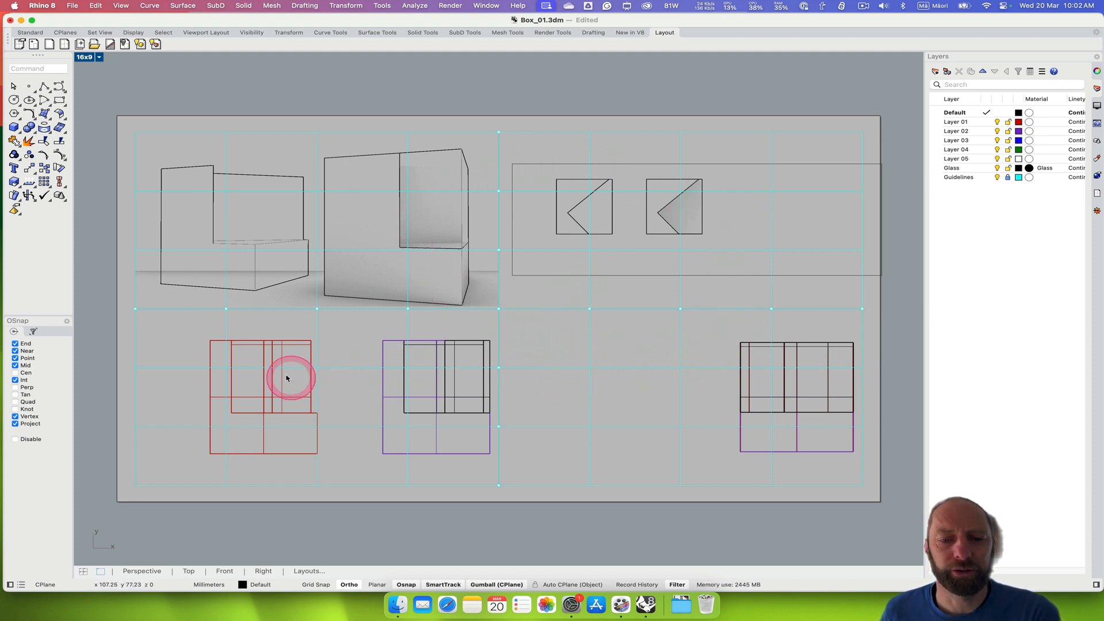
Step: Activate the Front detail and set its display mode to Monochrome
double_click(276, 347)
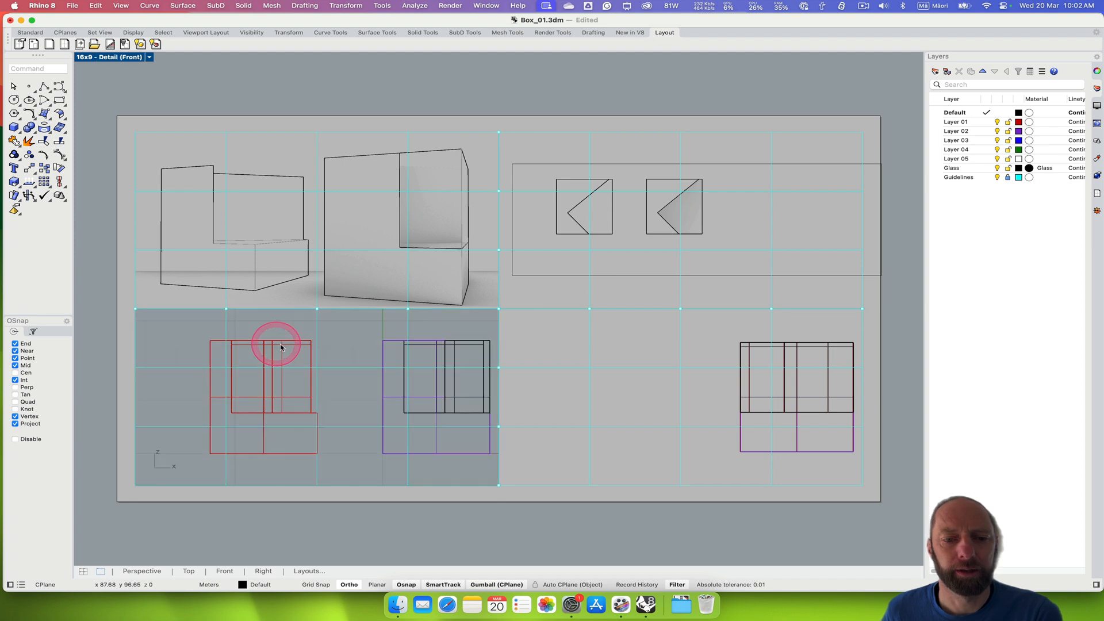
left_click(151, 57)
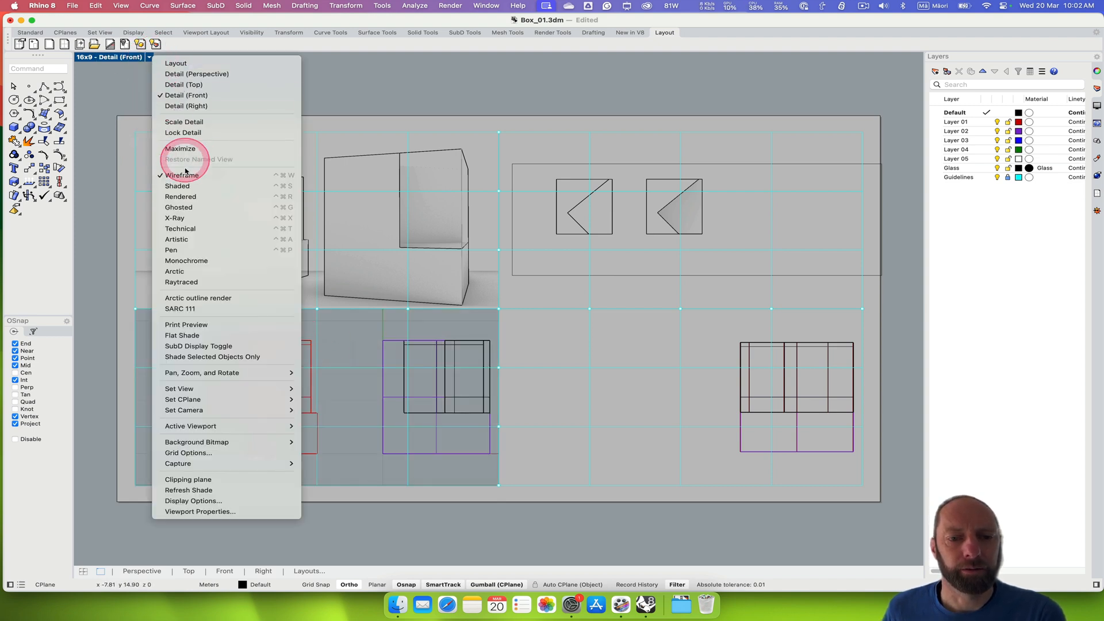
left_click(196, 260)
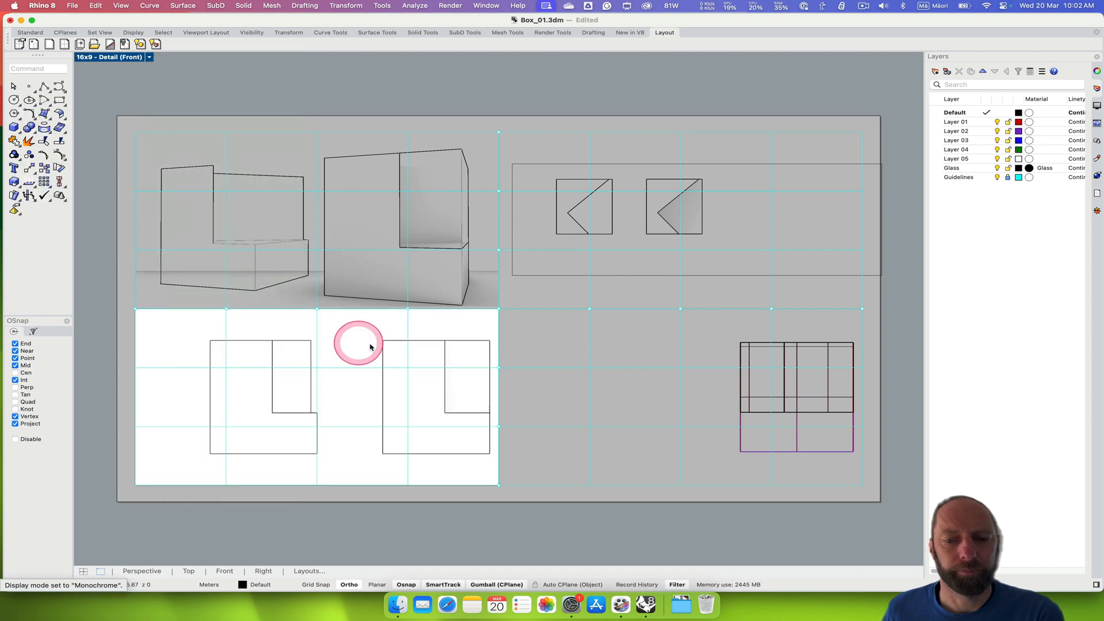
Step: Activate the Right detail, set its display mode to Monochrome, and return to the layout page
double_click(753, 369)
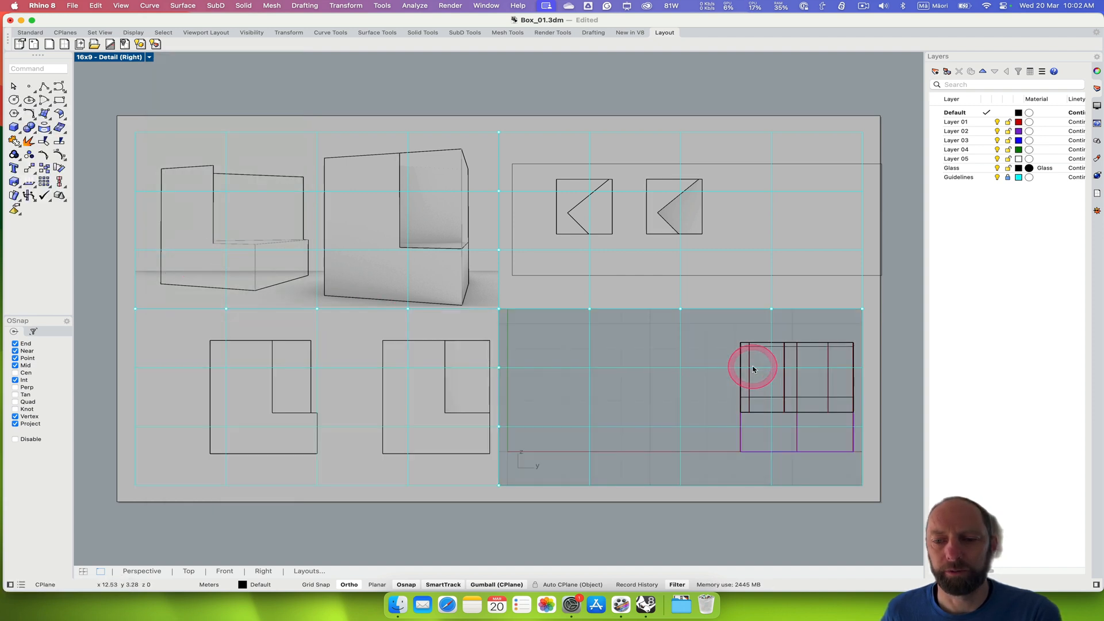
double_click(745, 359)
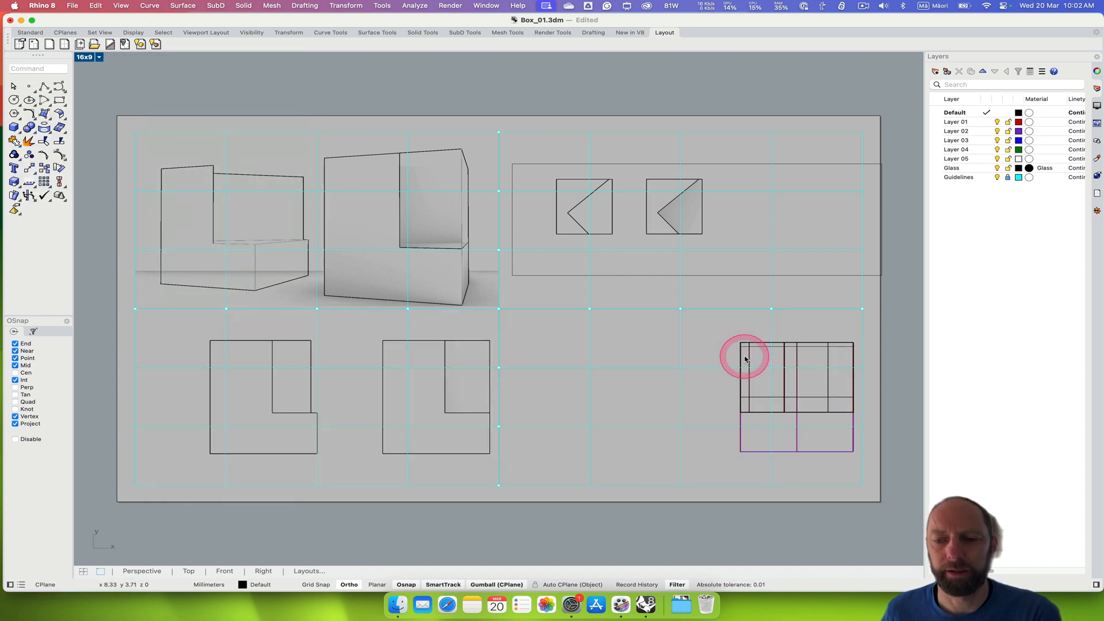
double_click(745, 359)
left_click(148, 57)
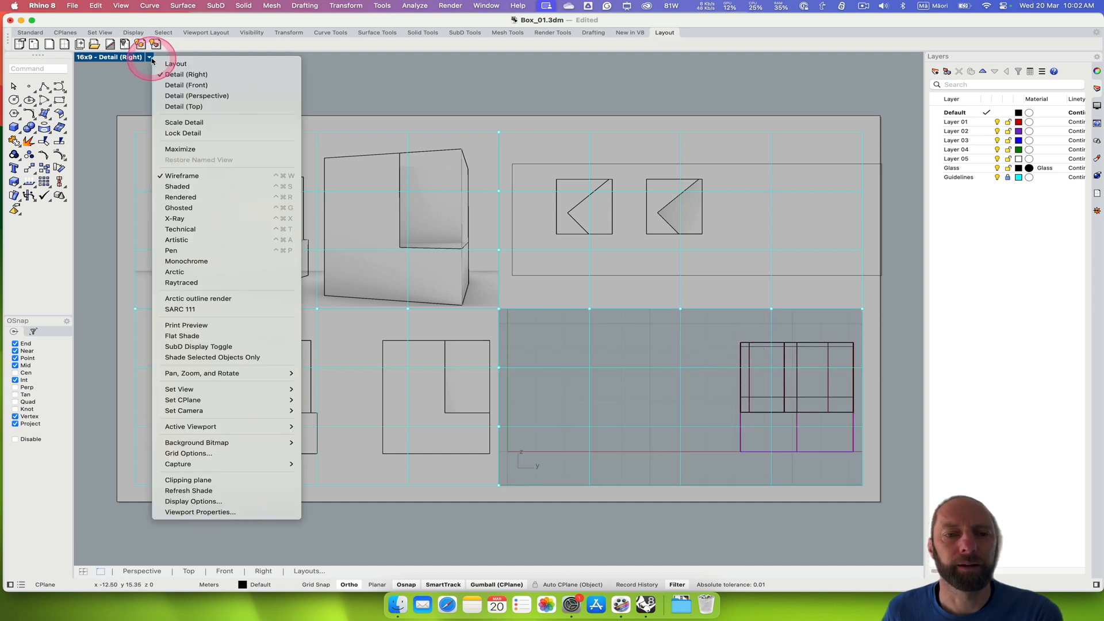
left_click(199, 261)
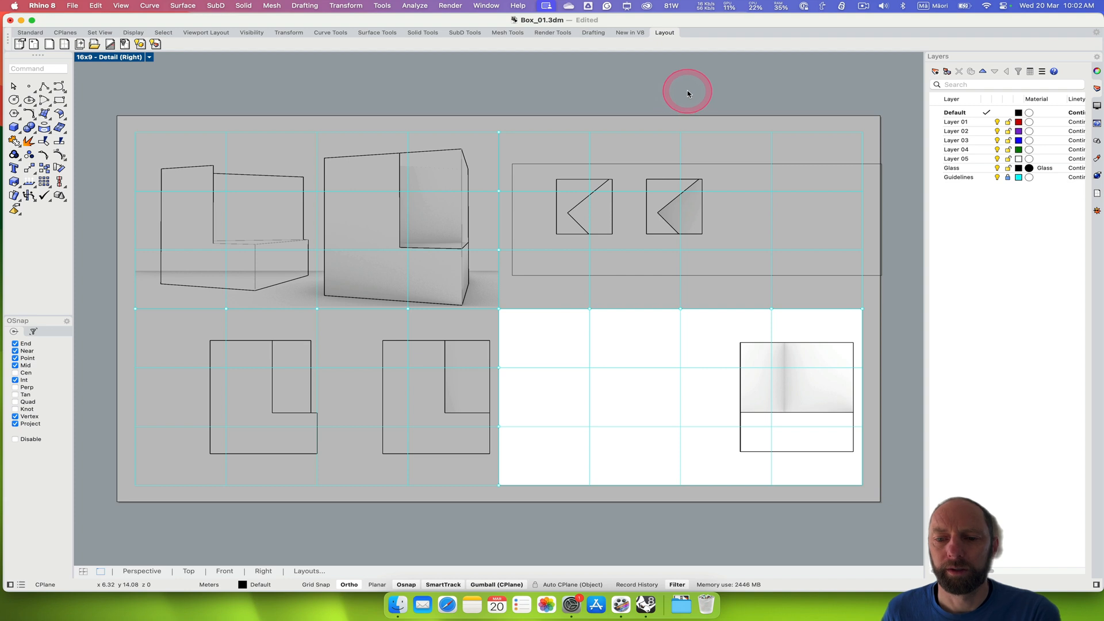
double_click(688, 93)
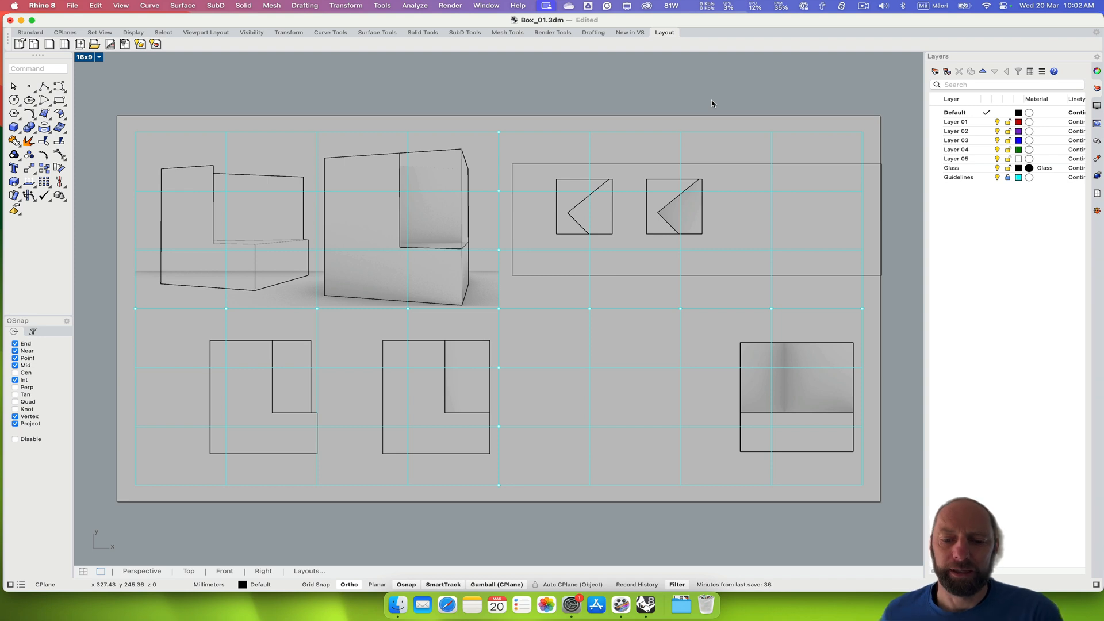
Step: Duplicate the 16x9 layout from the layouts list and open the copy
left_click(1001, 273)
left_click_drag(1001, 275, 1100, 221)
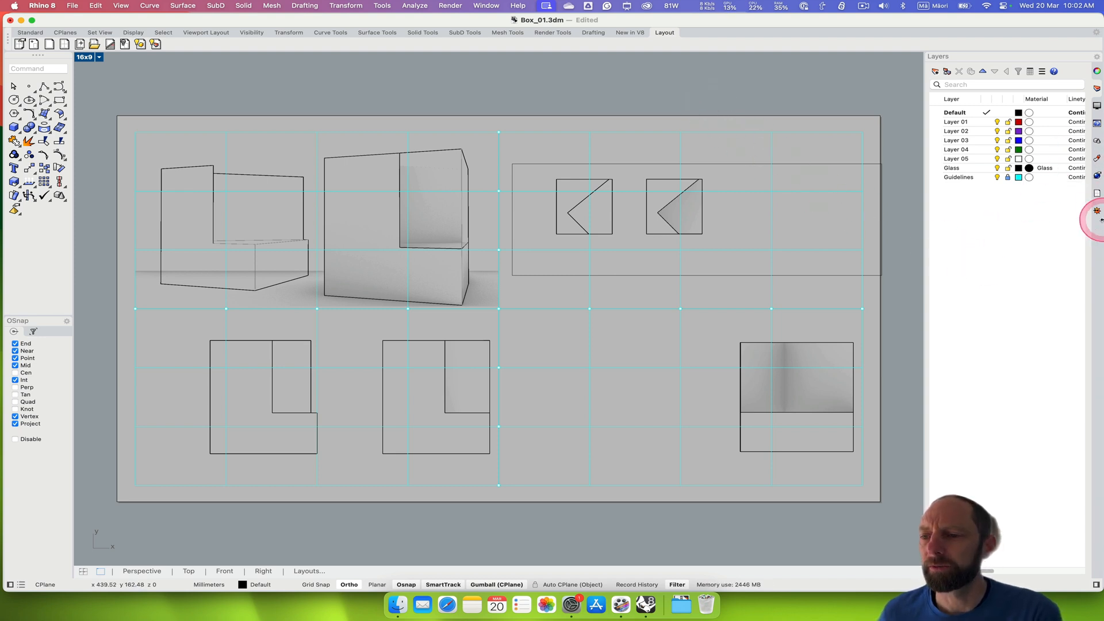
left_click(1097, 193)
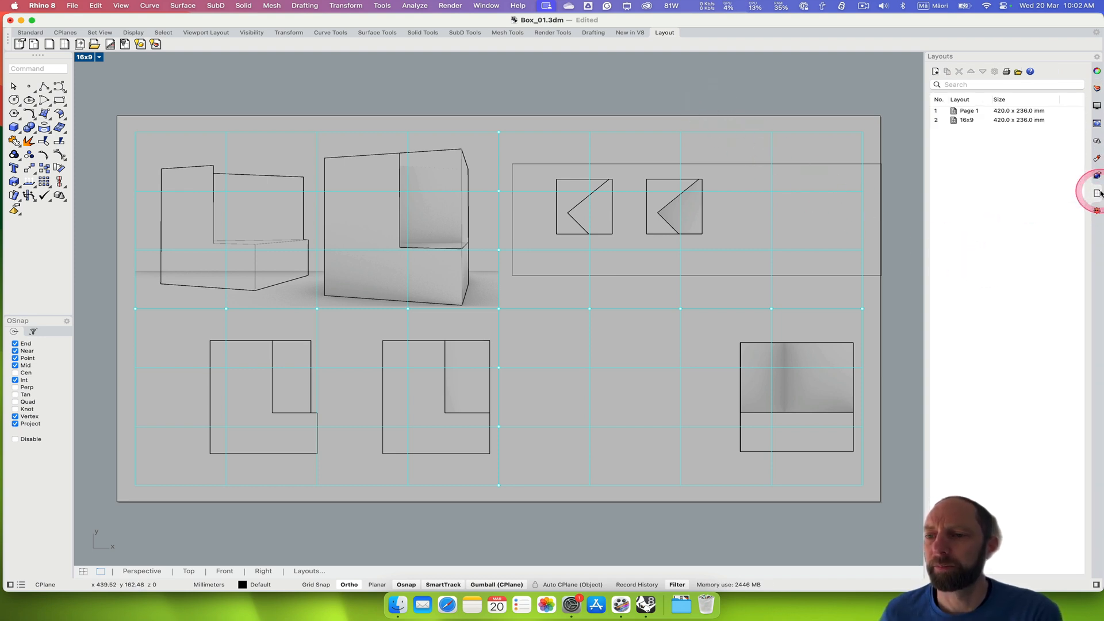
left_click(968, 118)
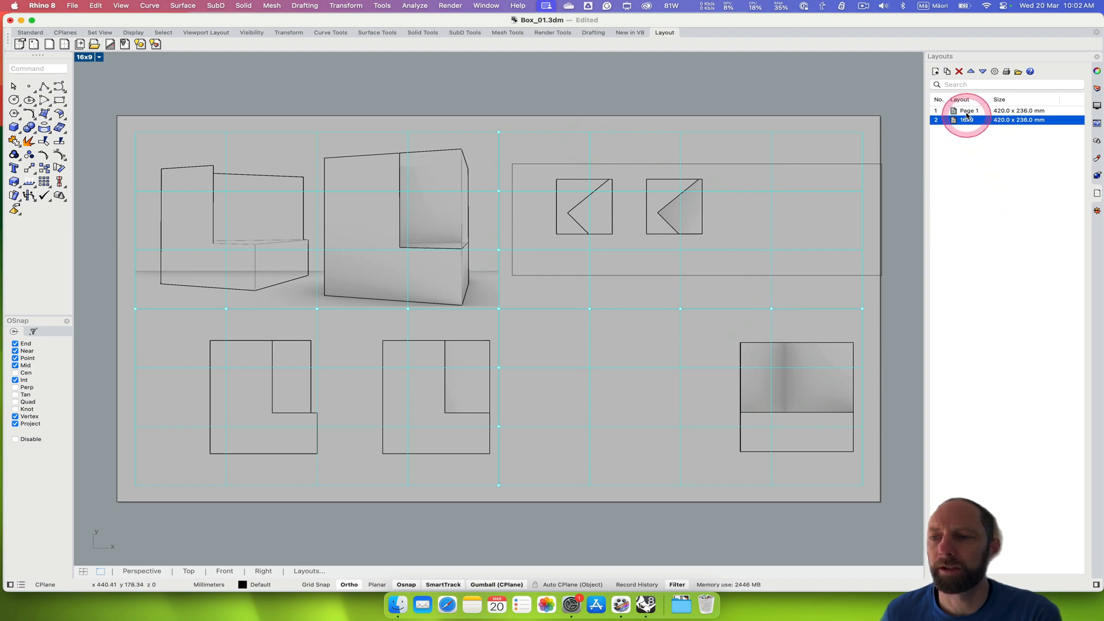
left_click(948, 72)
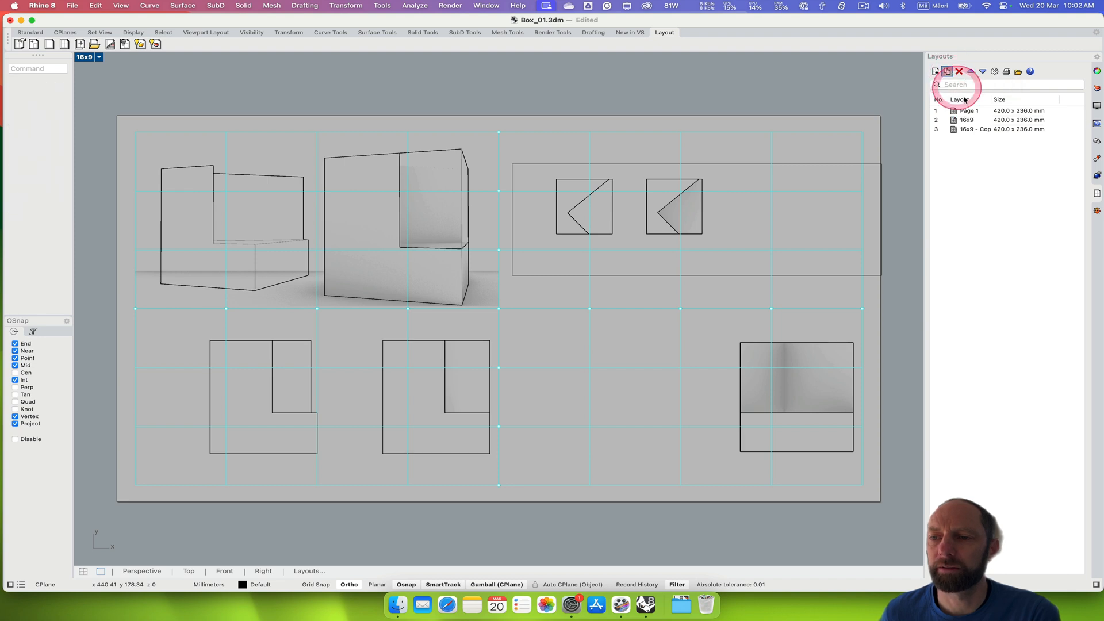
double_click(984, 129)
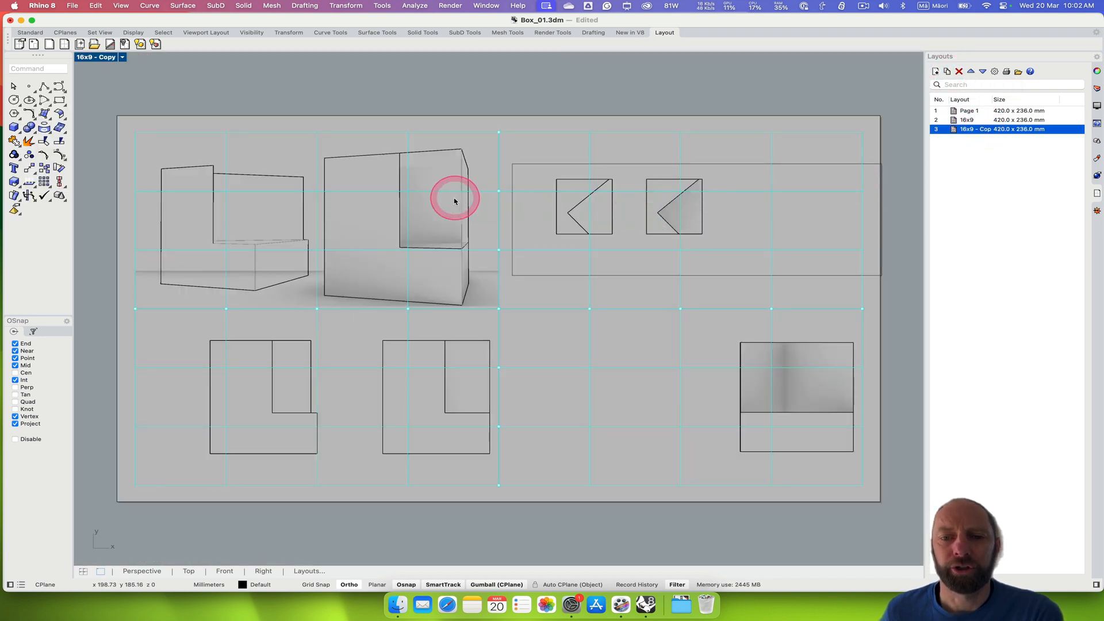
Step: Delete the Top detail from the upper-right quarter of the copied layout
left_click(458, 180)
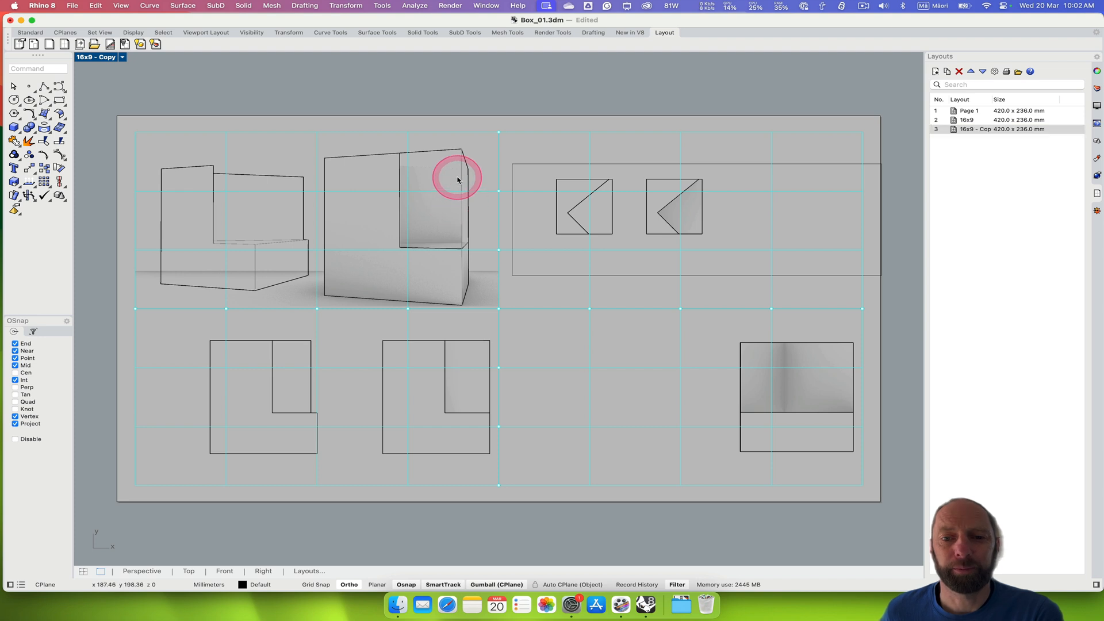
left_click(558, 166)
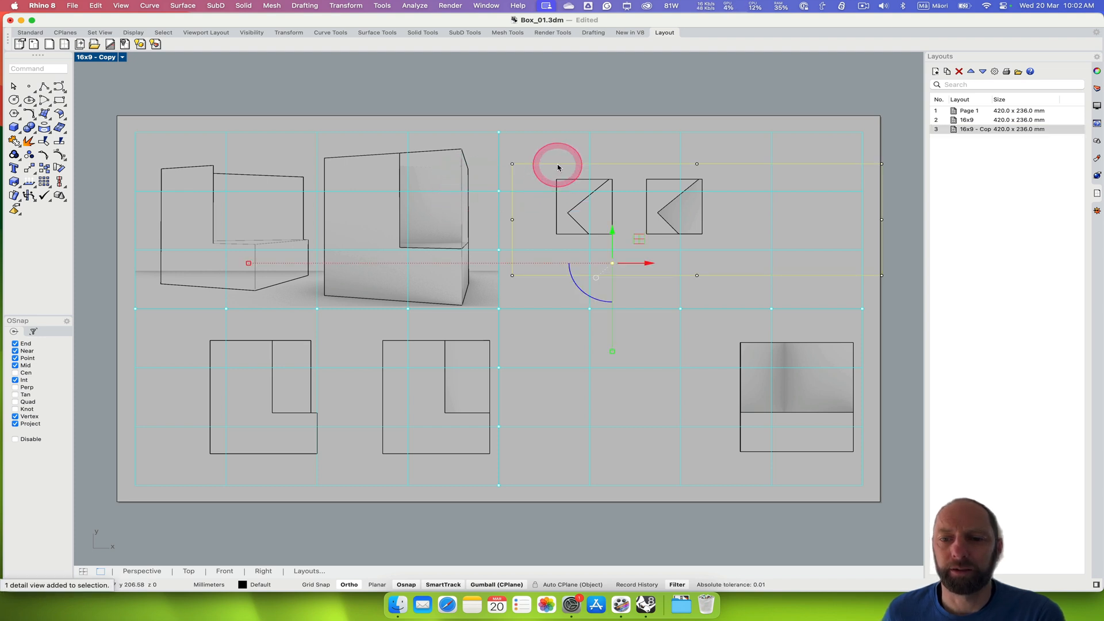
left_click_drag(514, 167, 675, 168)
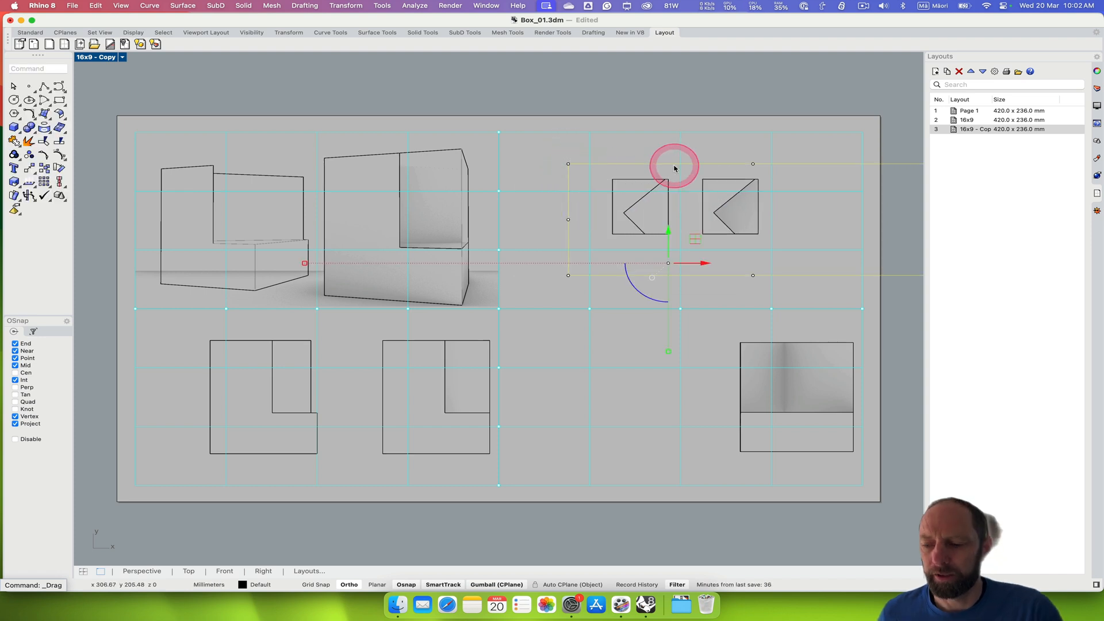
key("BackSpace")
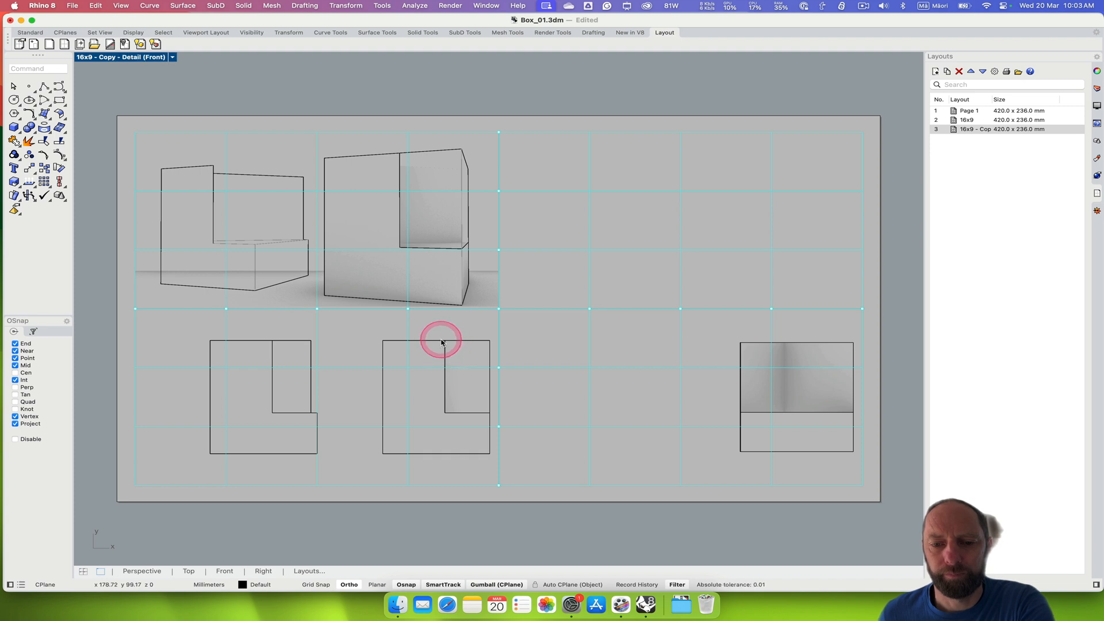
Step: With the Front detail active, try to insert SARC161_images.png with the Picture command, from the grid's centre point into the upper-right quarter
double_click(441, 342)
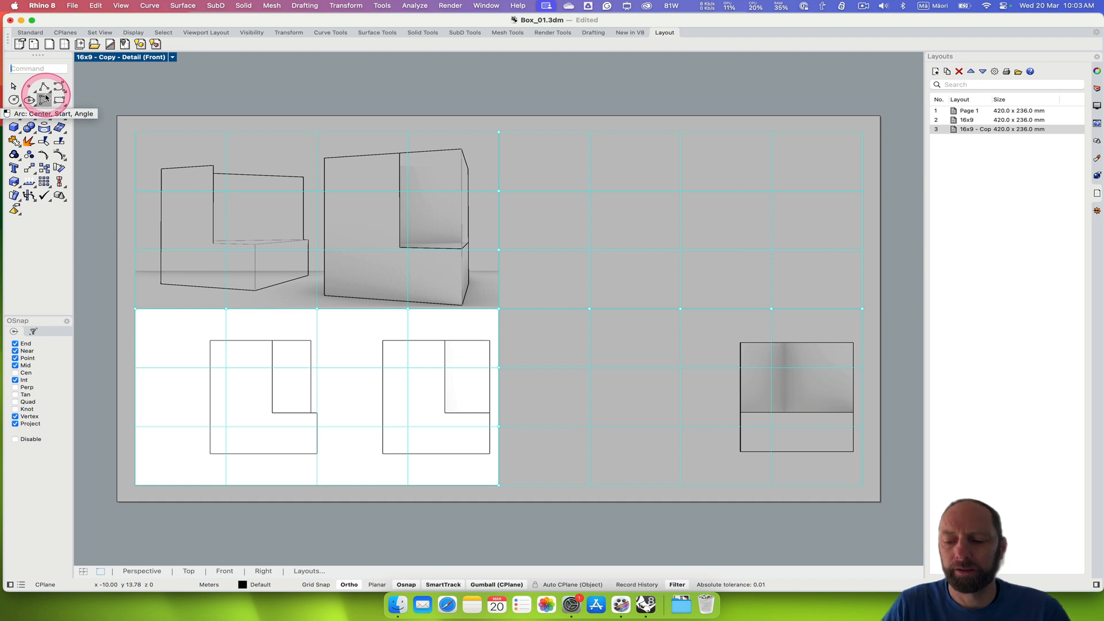
type("pic")
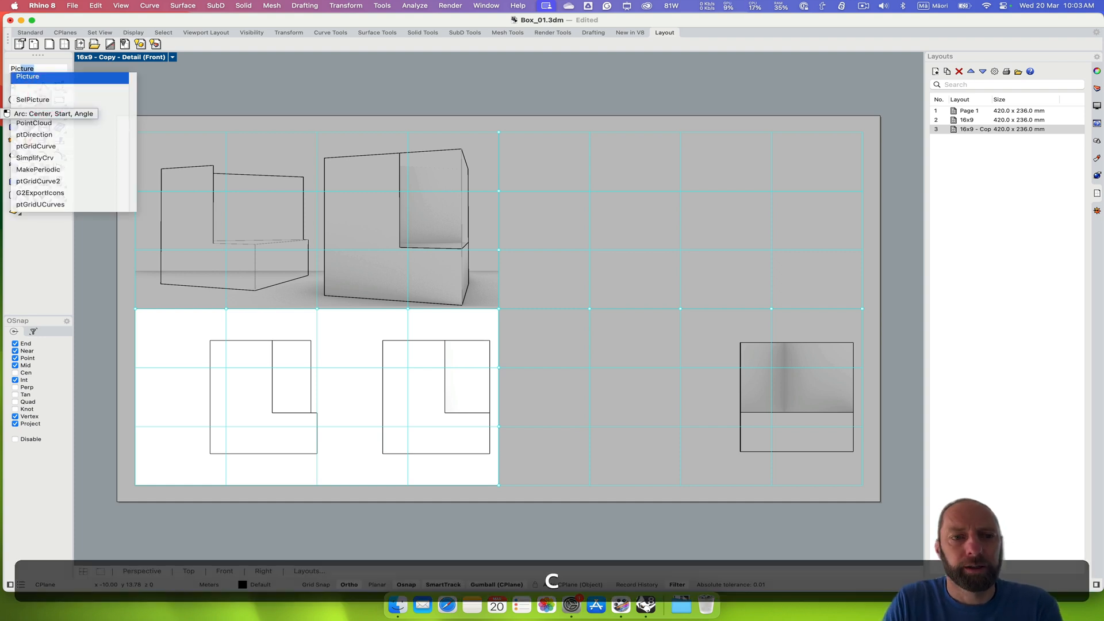
key("Return")
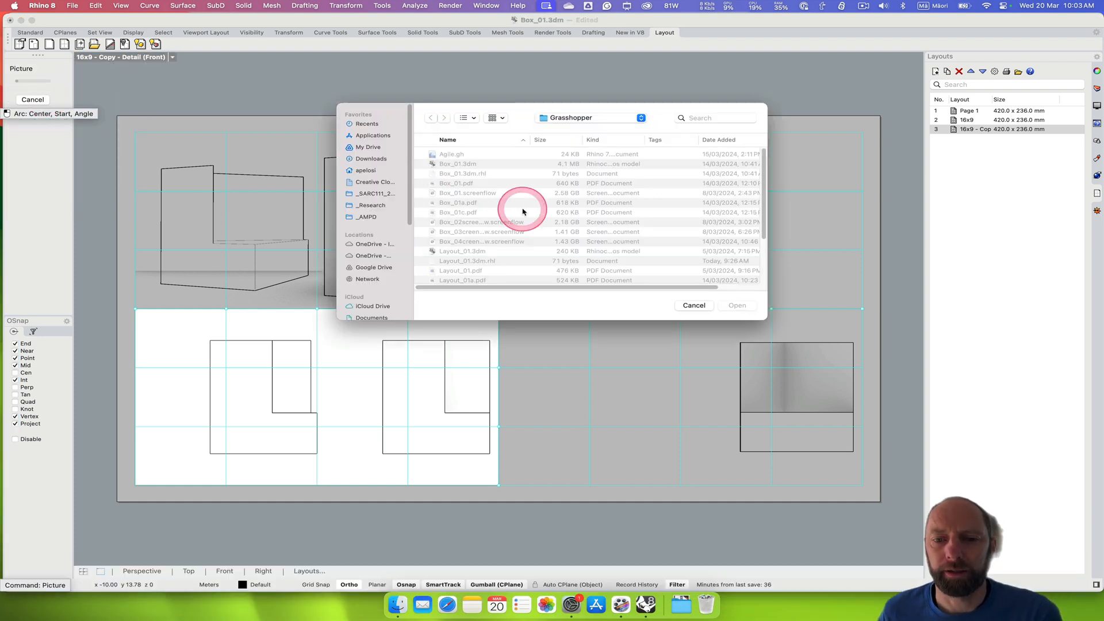
scroll(522, 212, "down", 5)
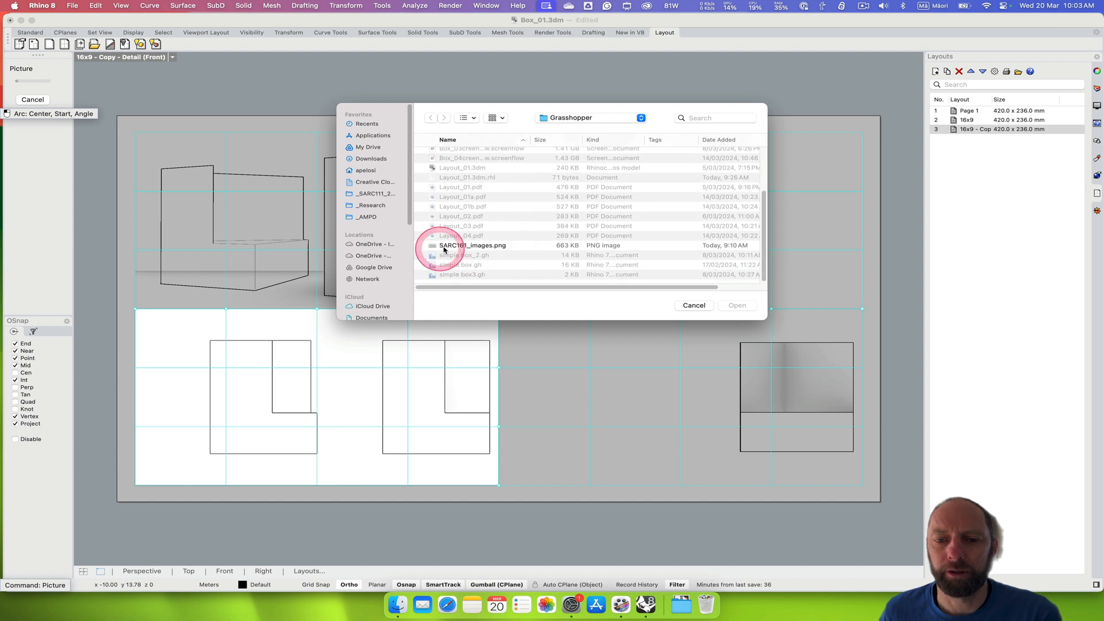
left_click(446, 247)
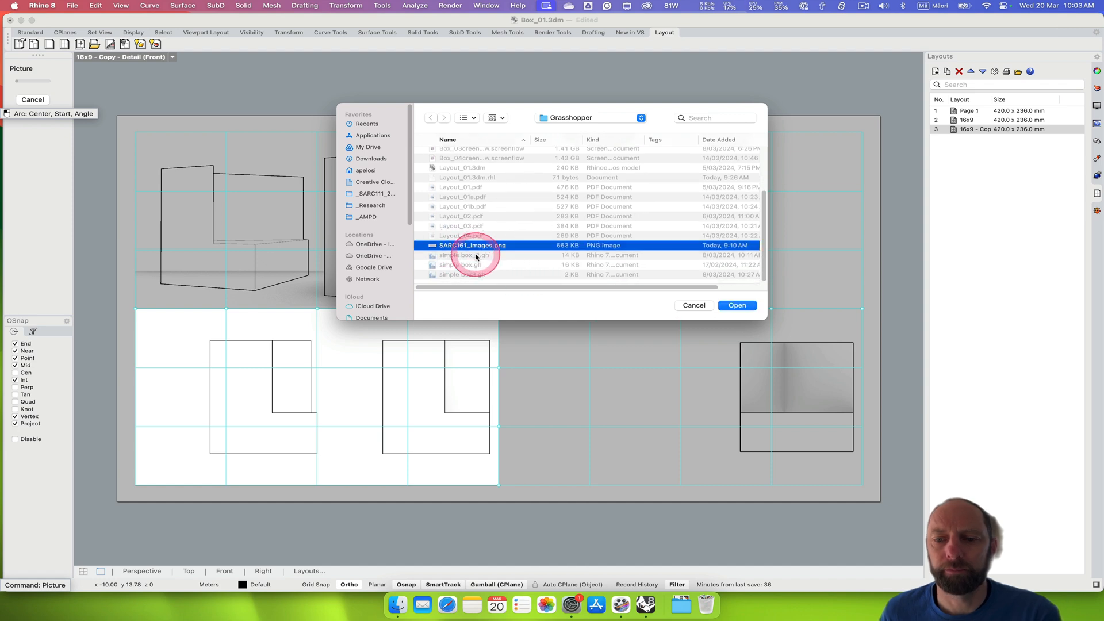
left_click(736, 308)
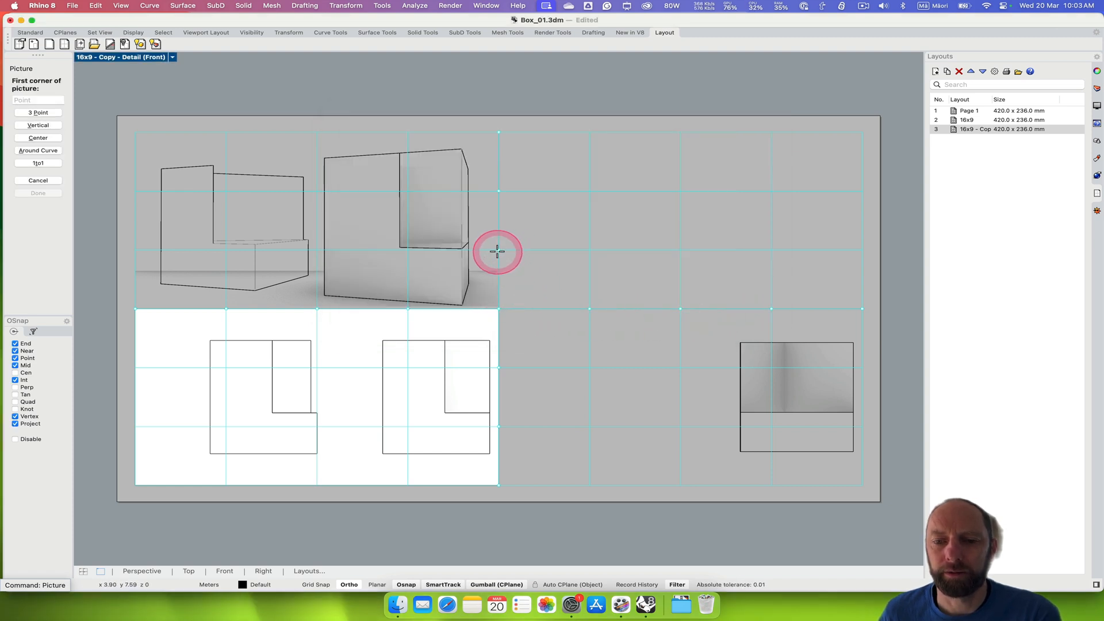
left_click(498, 310)
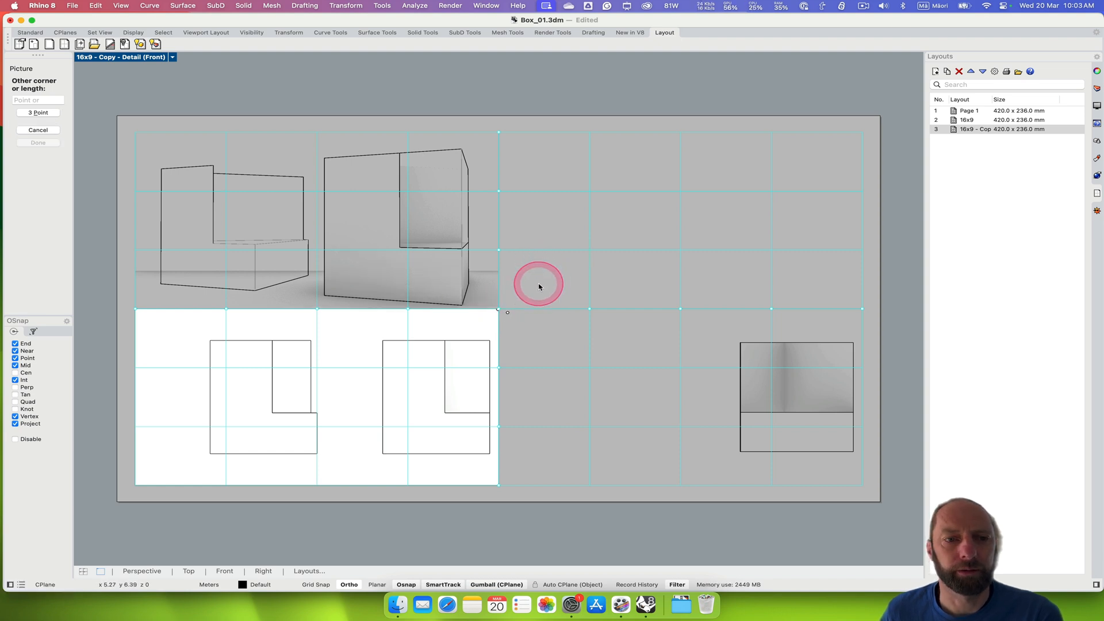
left_click(777, 154)
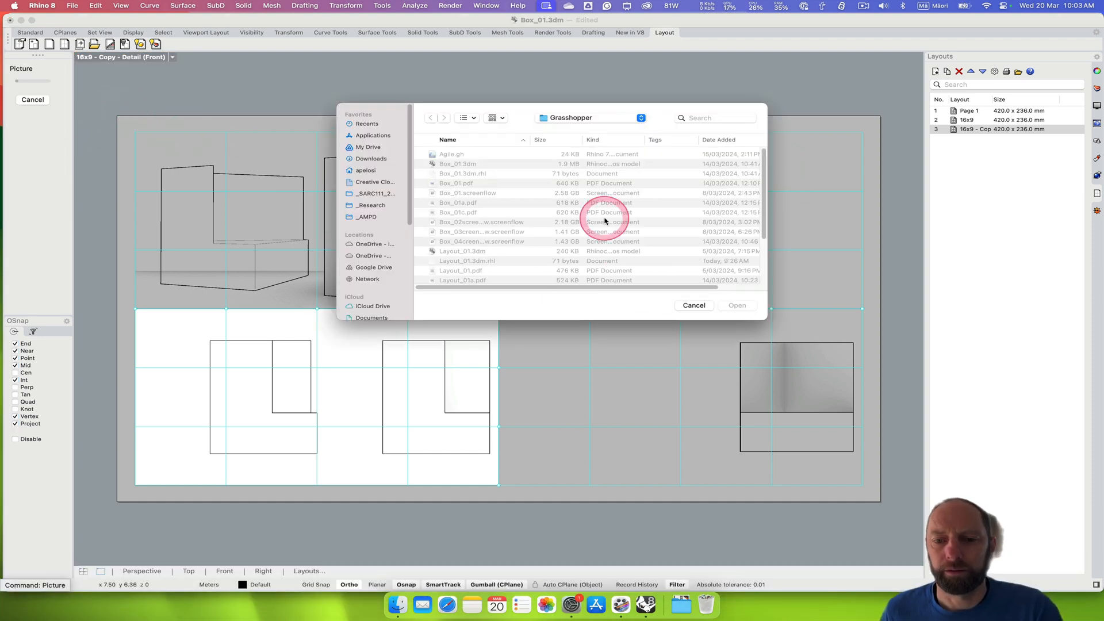
Step: Try to place SARC161_images.png in the empty upper-right quarter while the Front detail is active
scroll(604, 222, "down", 2)
left_click(486, 244)
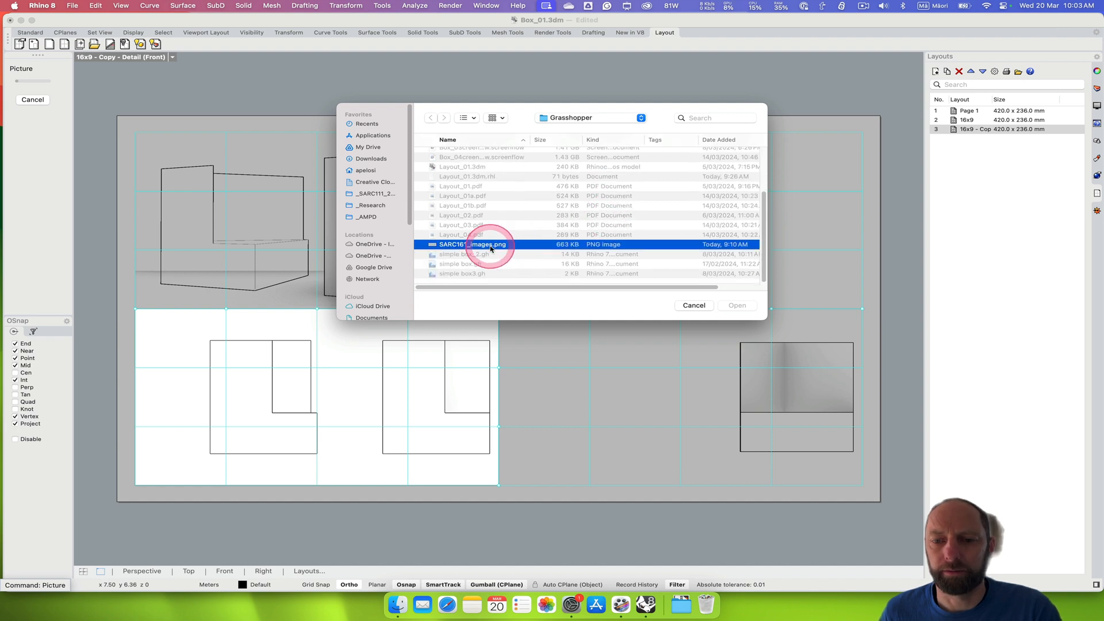
left_click(738, 306)
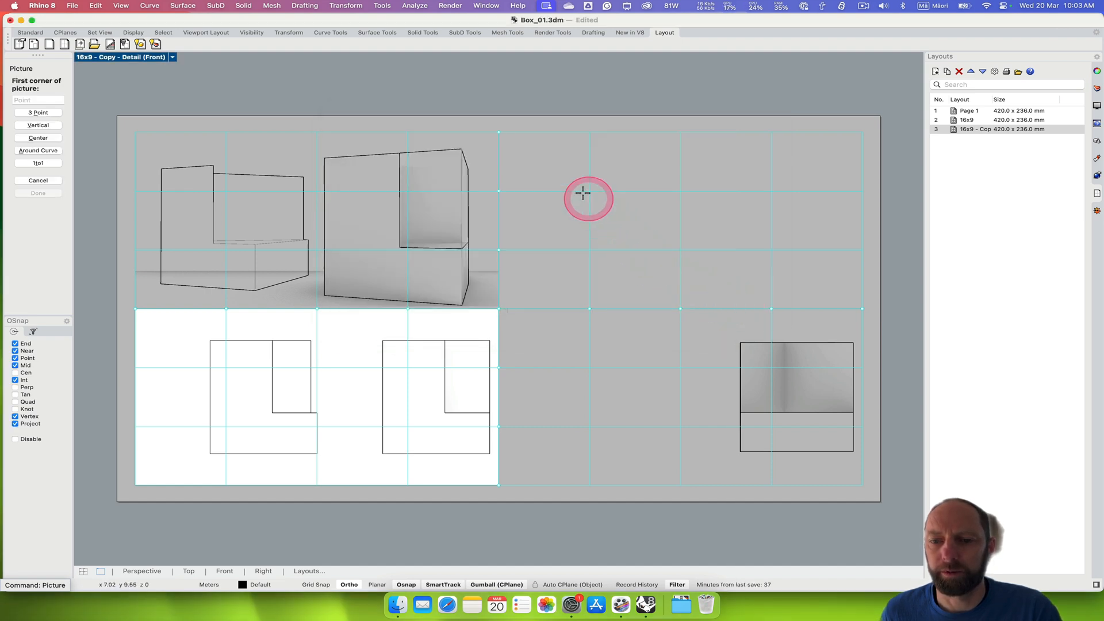
left_click_drag(522, 156, 656, 281)
right_click(598, 271)
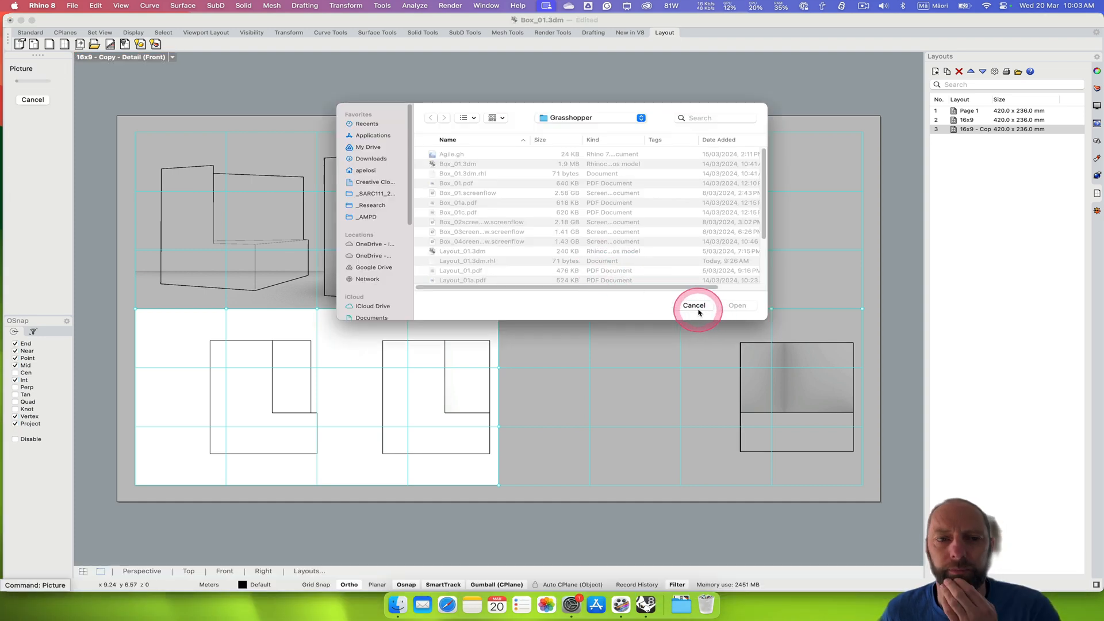
left_click(695, 307)
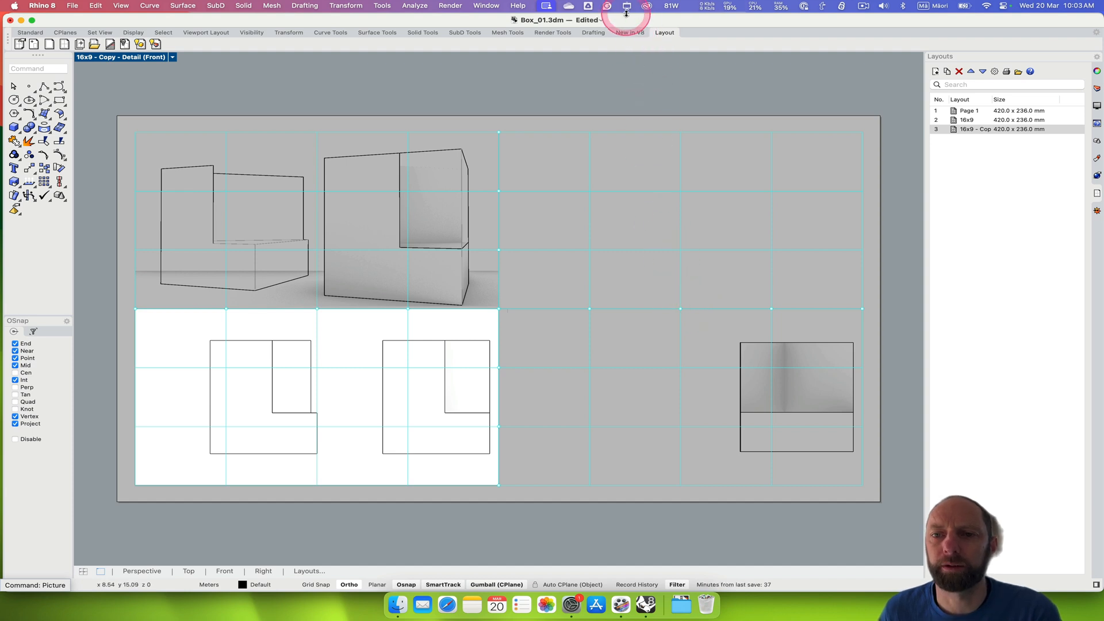
left_click(861, 7)
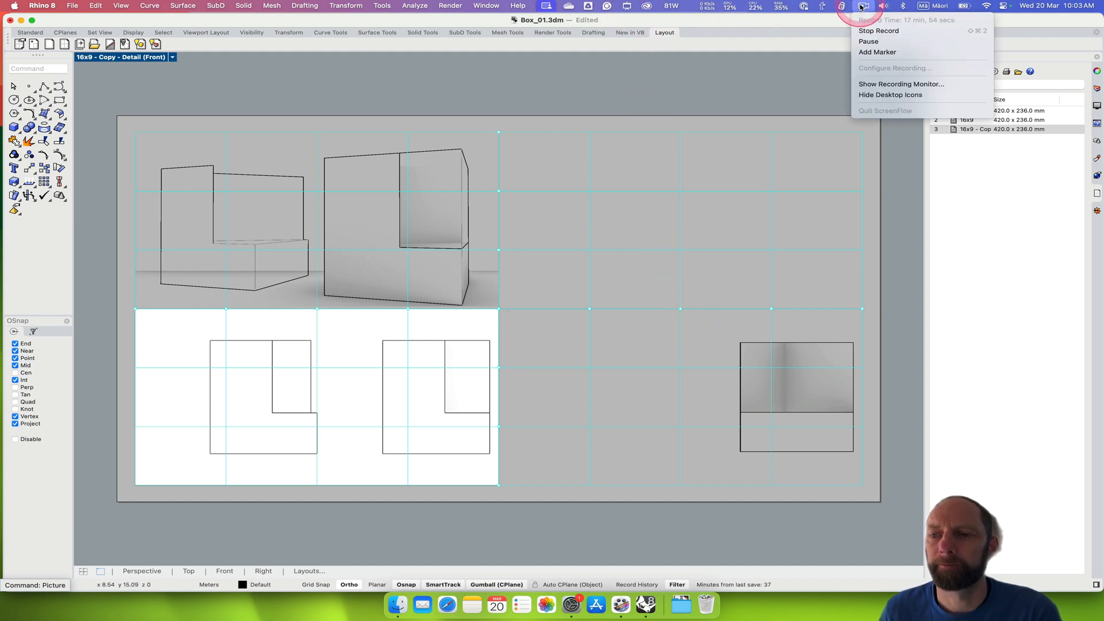
left_click(867, 42)
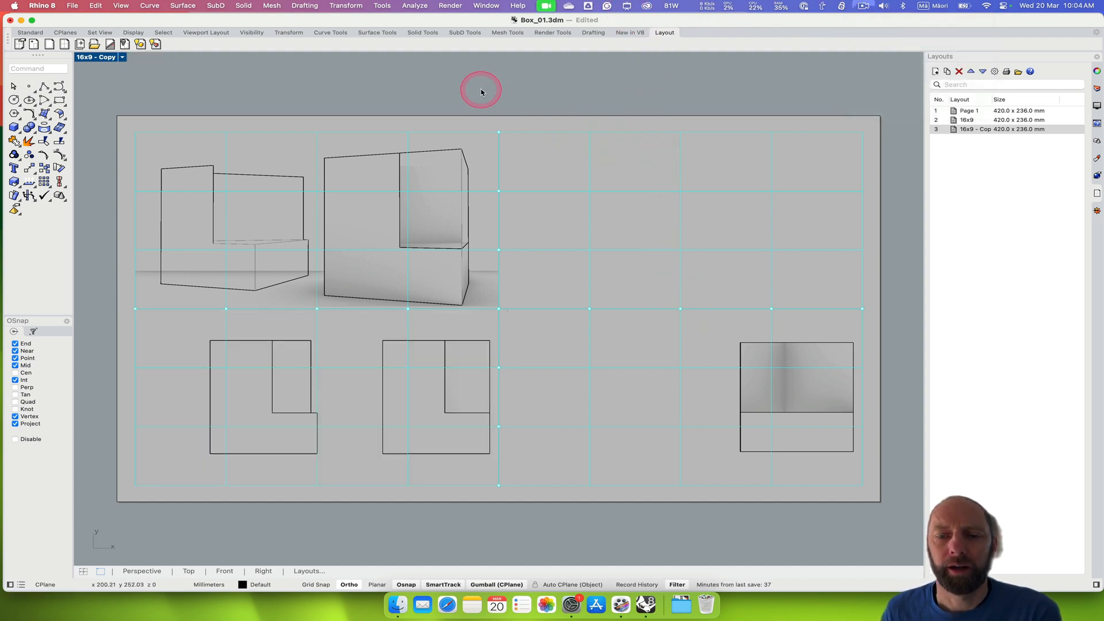
double_click(354, 339)
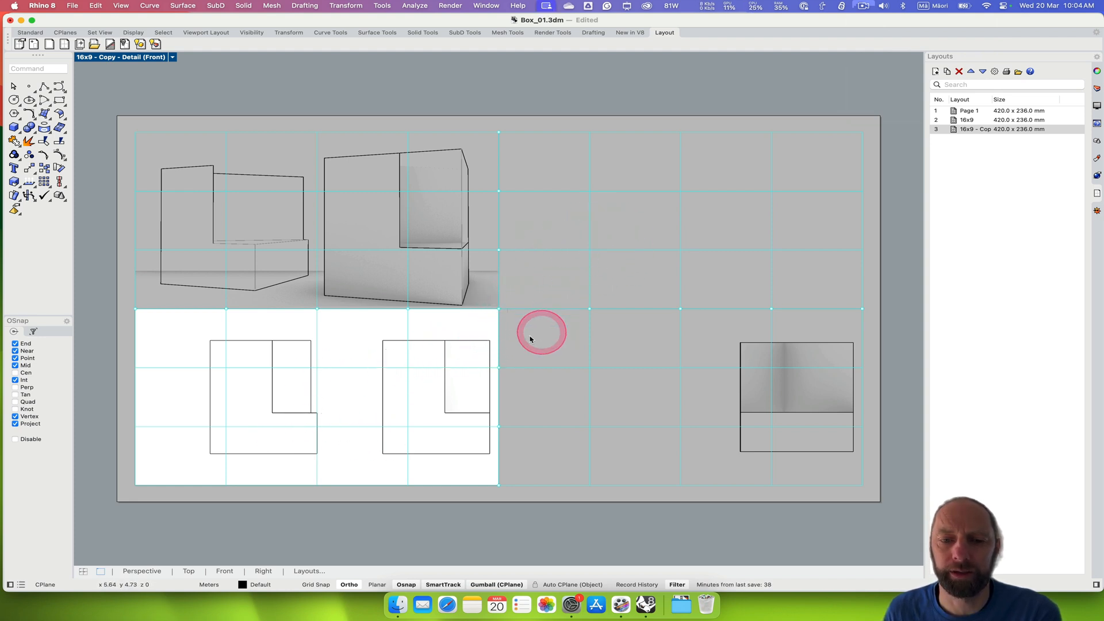
double_click(290, 96)
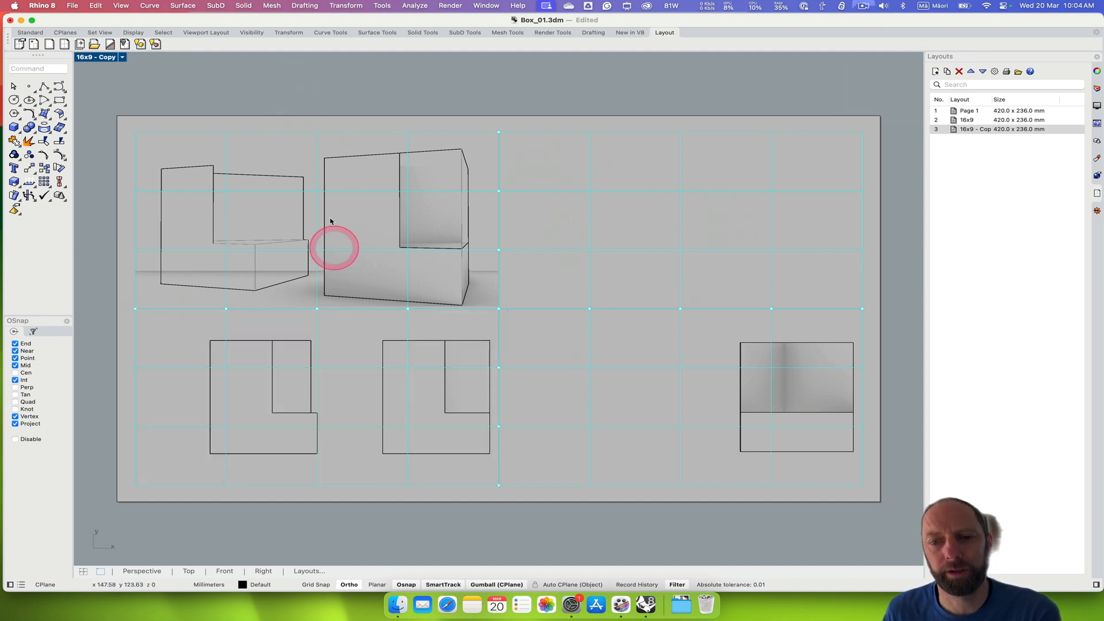
Step: On the layout page, insert SARC161_images.png with the Picture command, from the grid's top centre point across the upper-right quarter's width
left_click(50, 69)
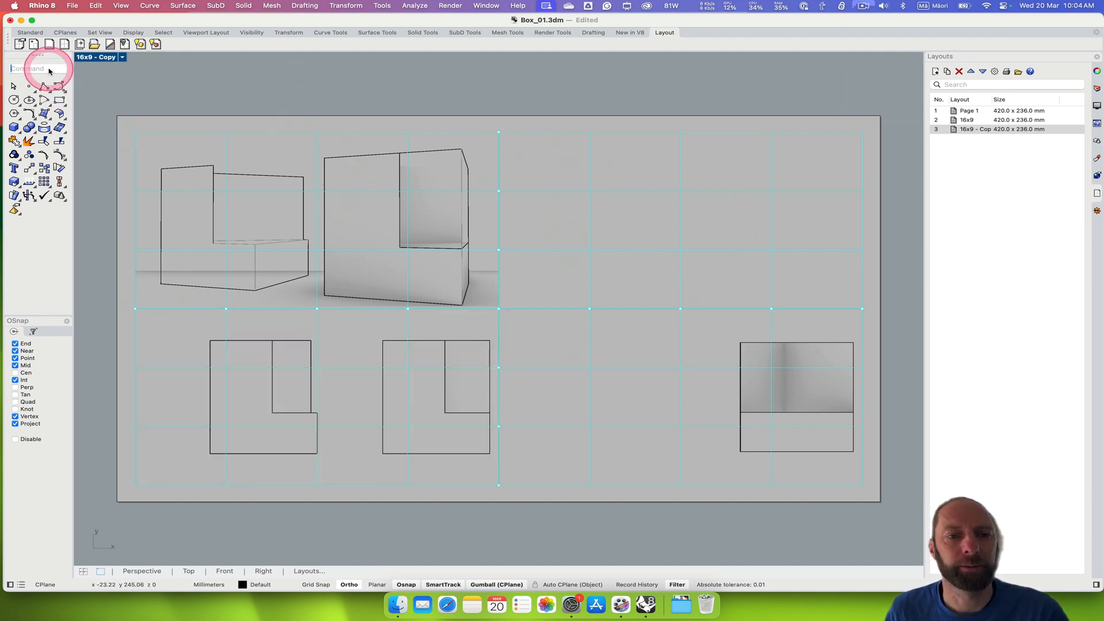
type("p[ic")
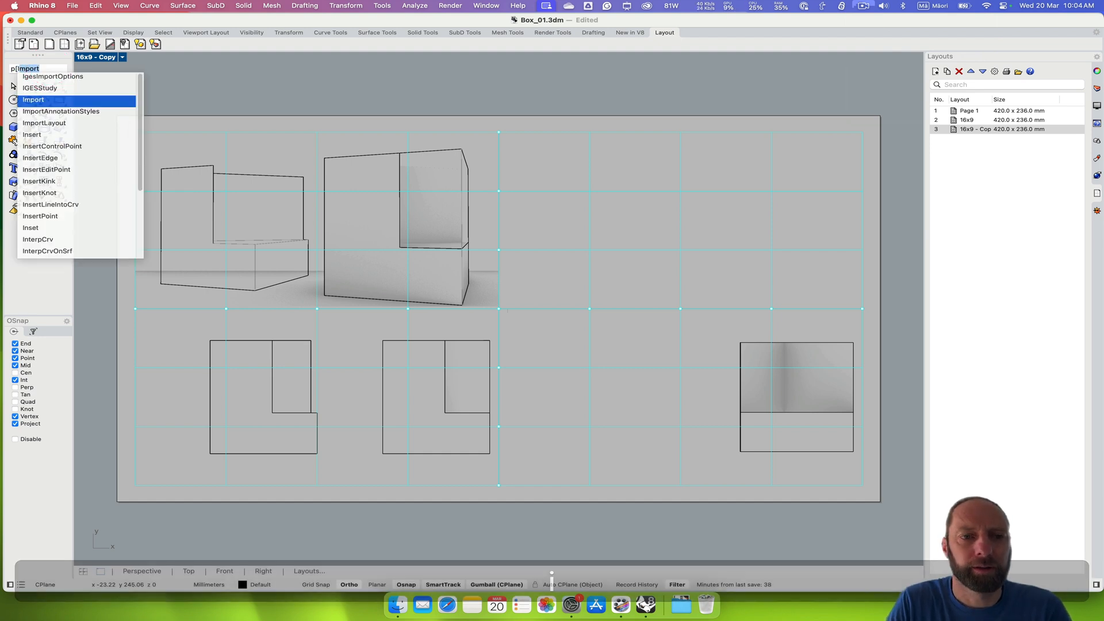
key("BackSpace")
type("ic")
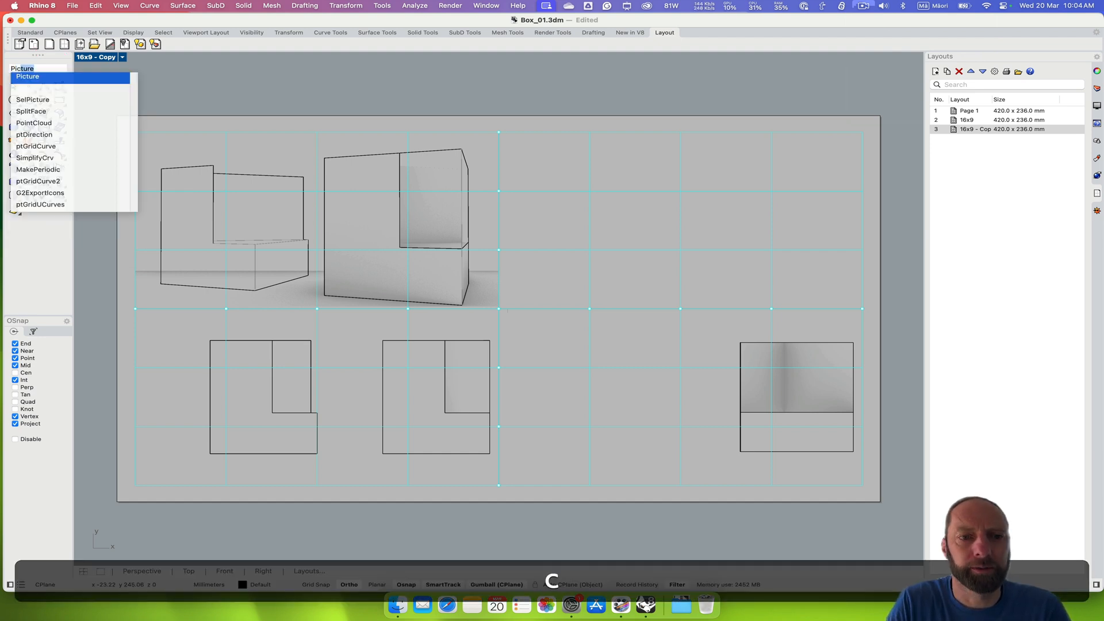
key("Return")
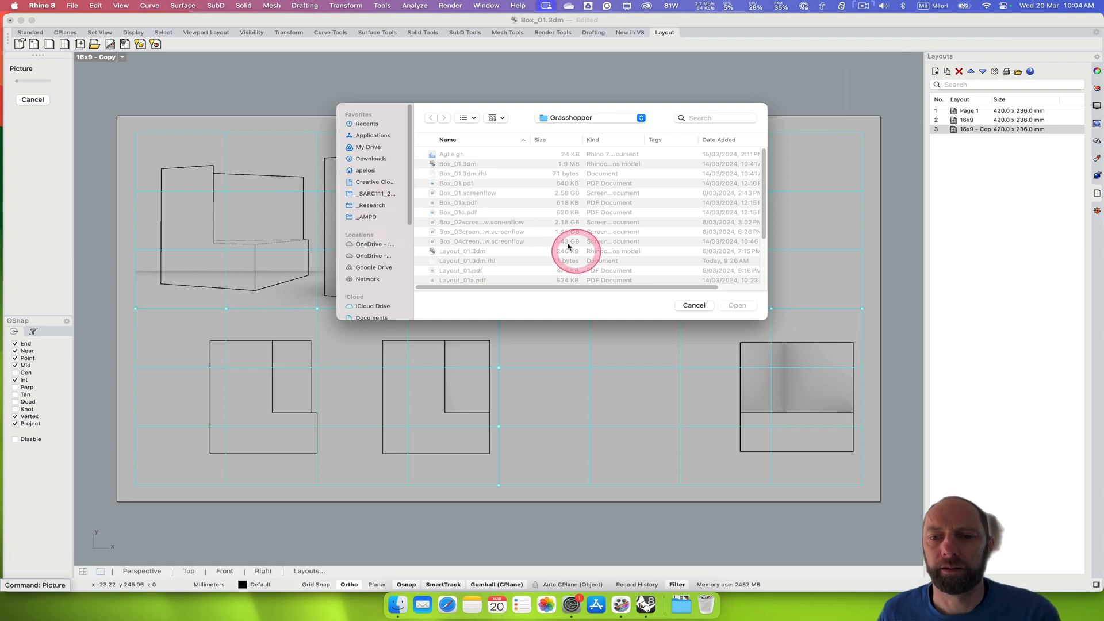
left_click(490, 263)
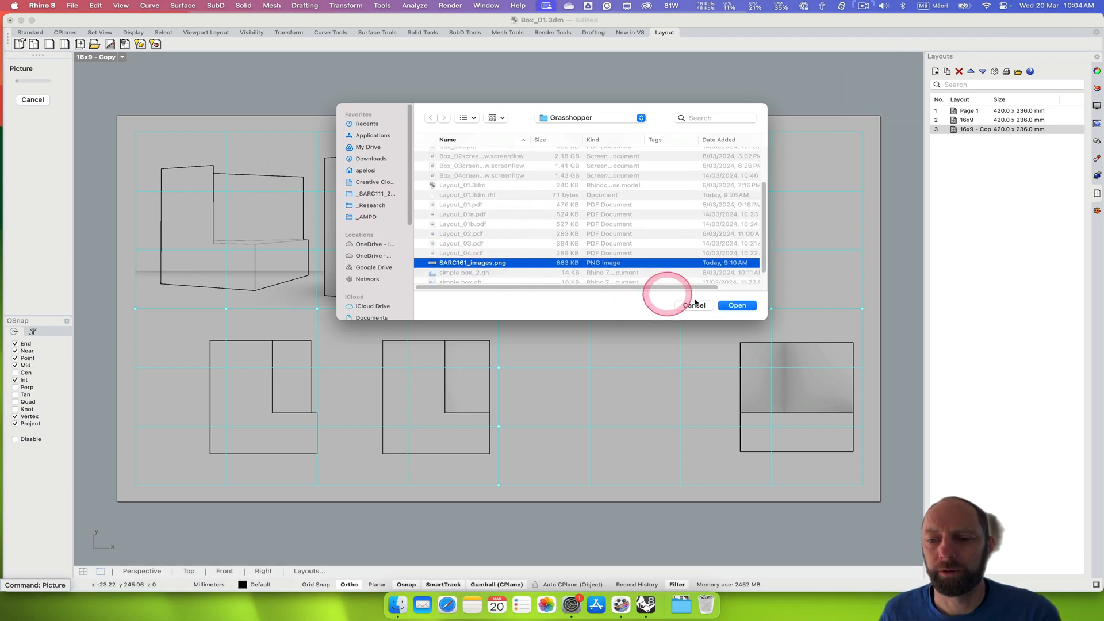
left_click(737, 305)
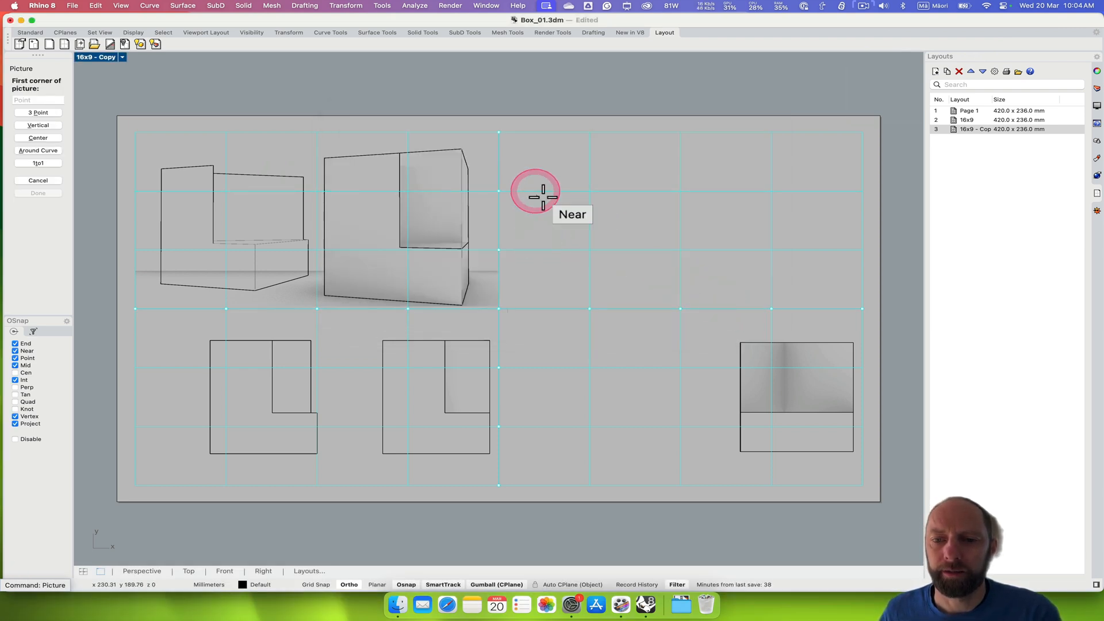
left_click(498, 132)
left_click(740, 252)
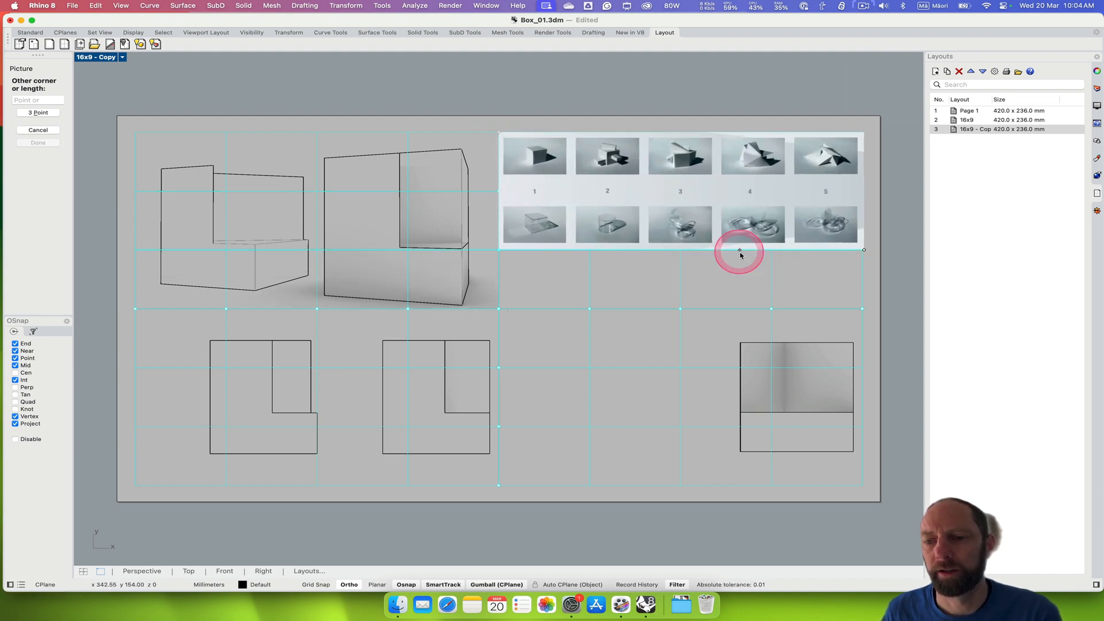
left_click(662, 256)
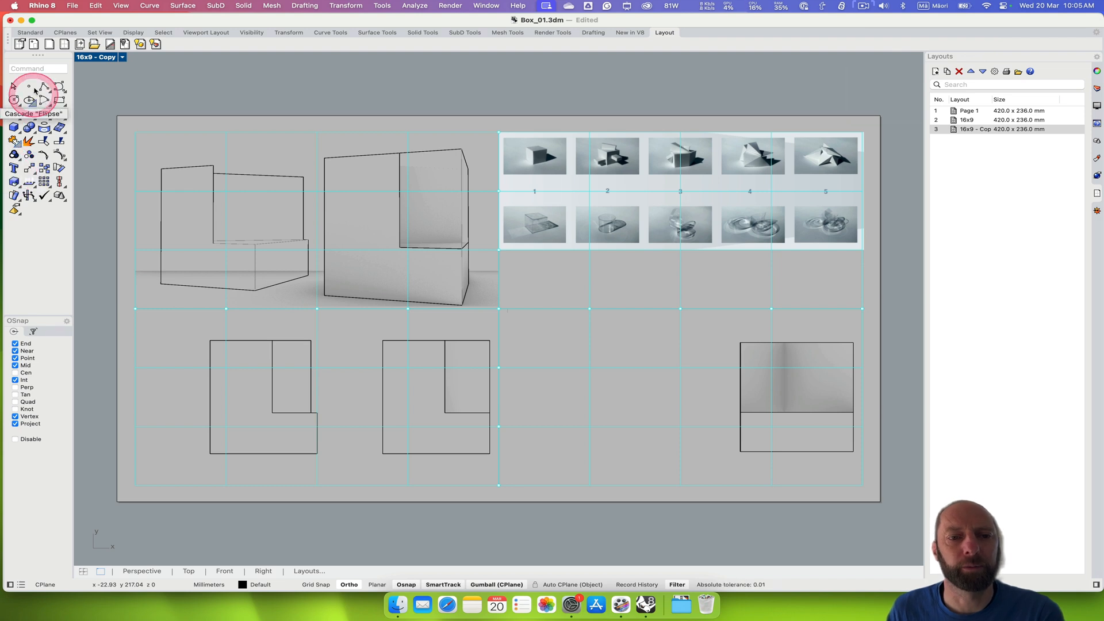
Step: Start a new Text object containing "01" and set its height to 20 mm
left_click(31, 69)
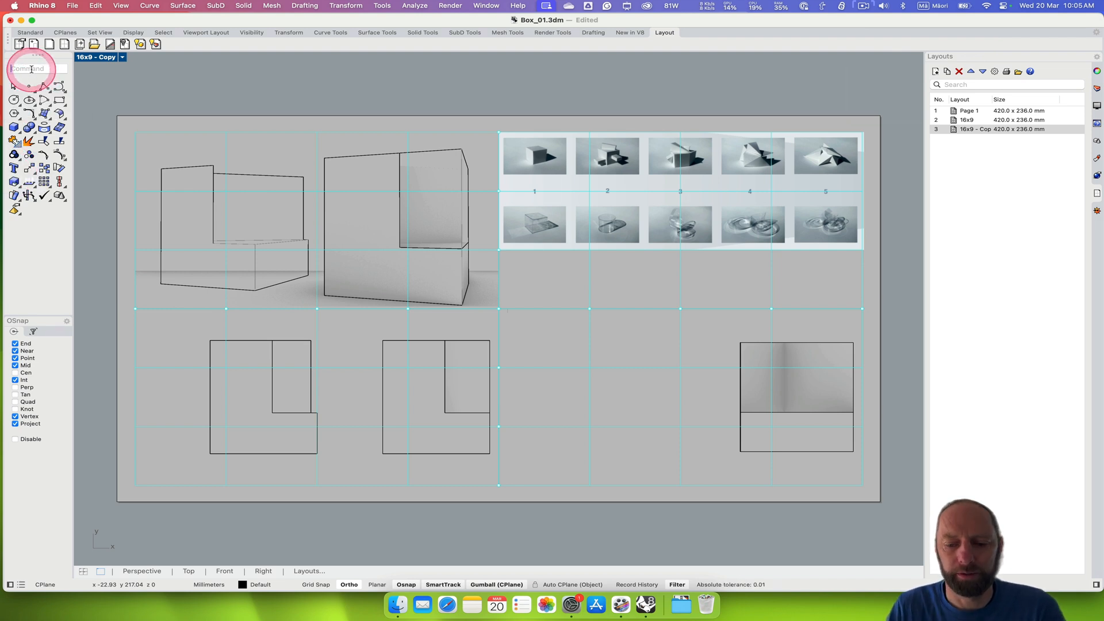
type("Text")
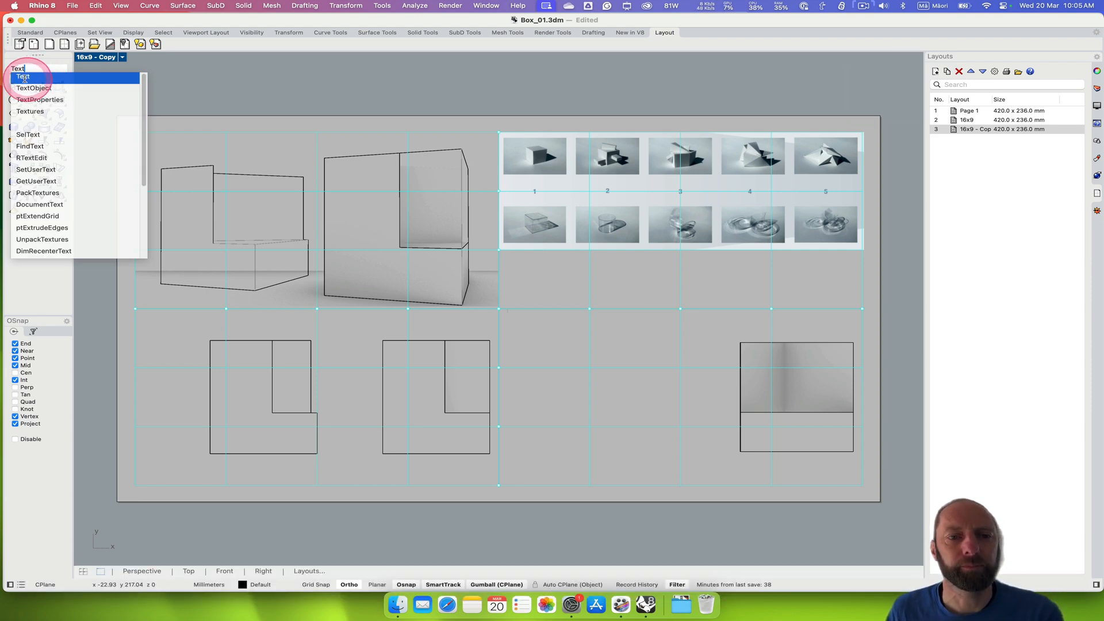
key("Return")
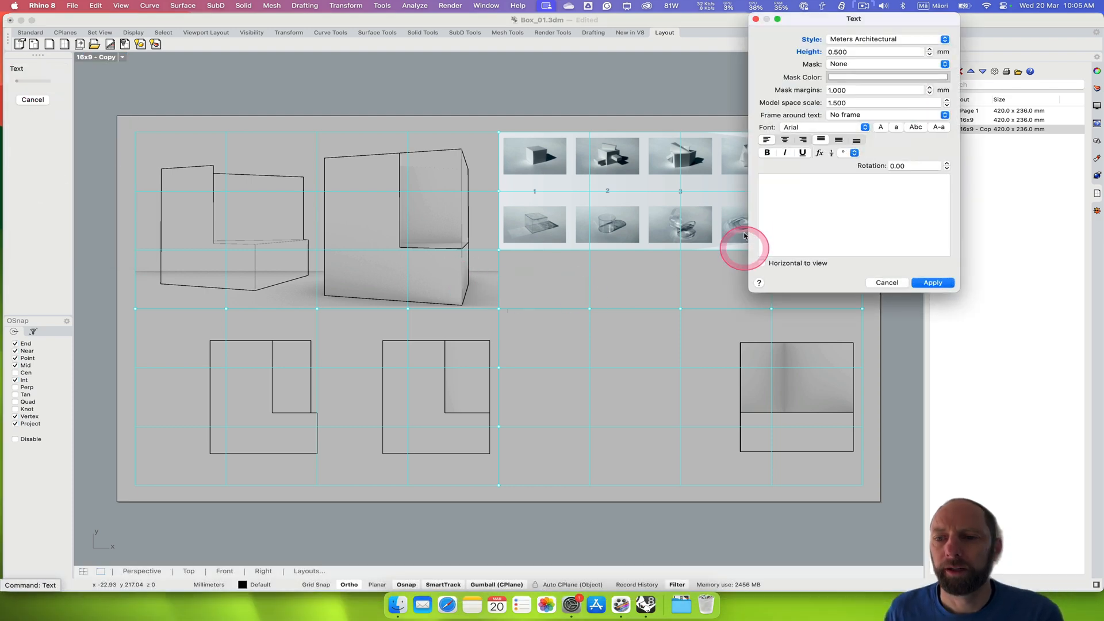
left_click_drag(880, 18, 878, 74)
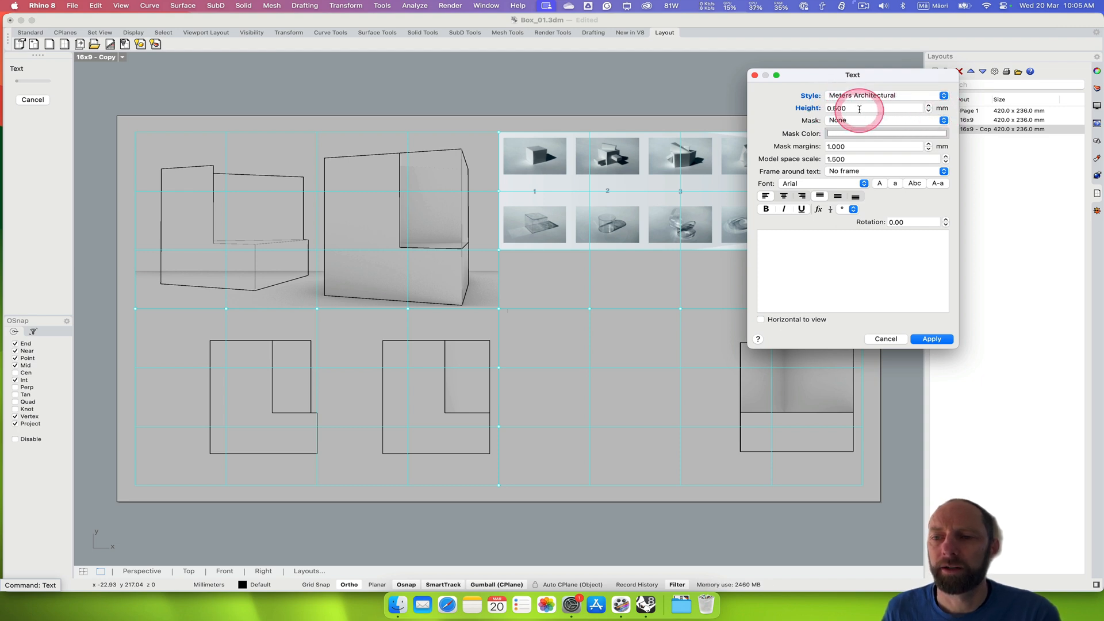
left_click(836, 108)
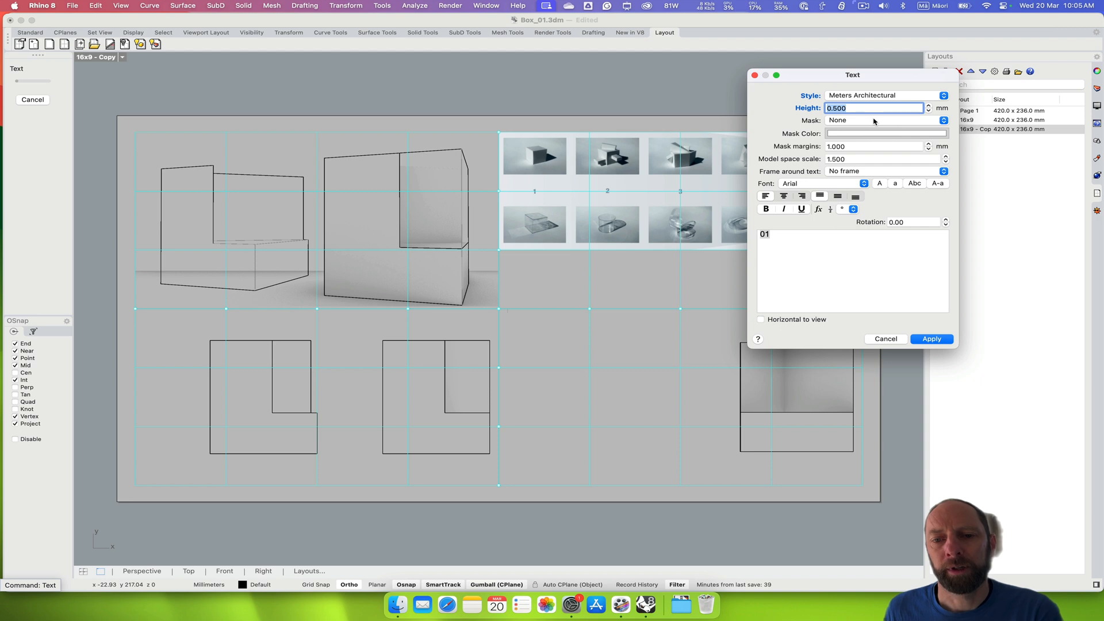
type("20")
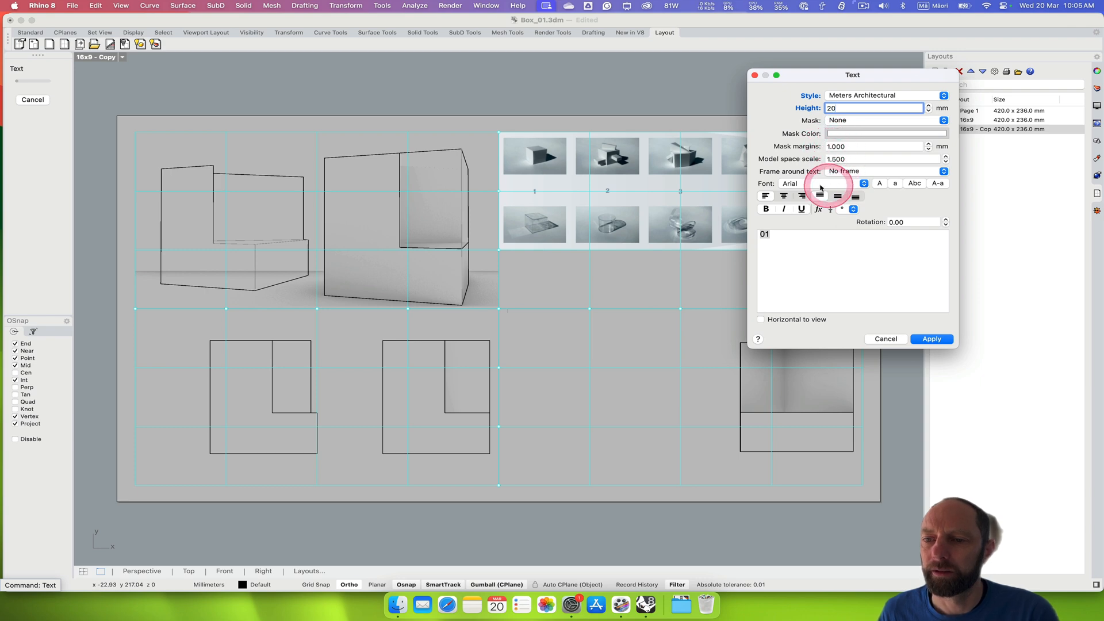
Step: Set the new text's font to Aktiv Grotesk
left_click(862, 184)
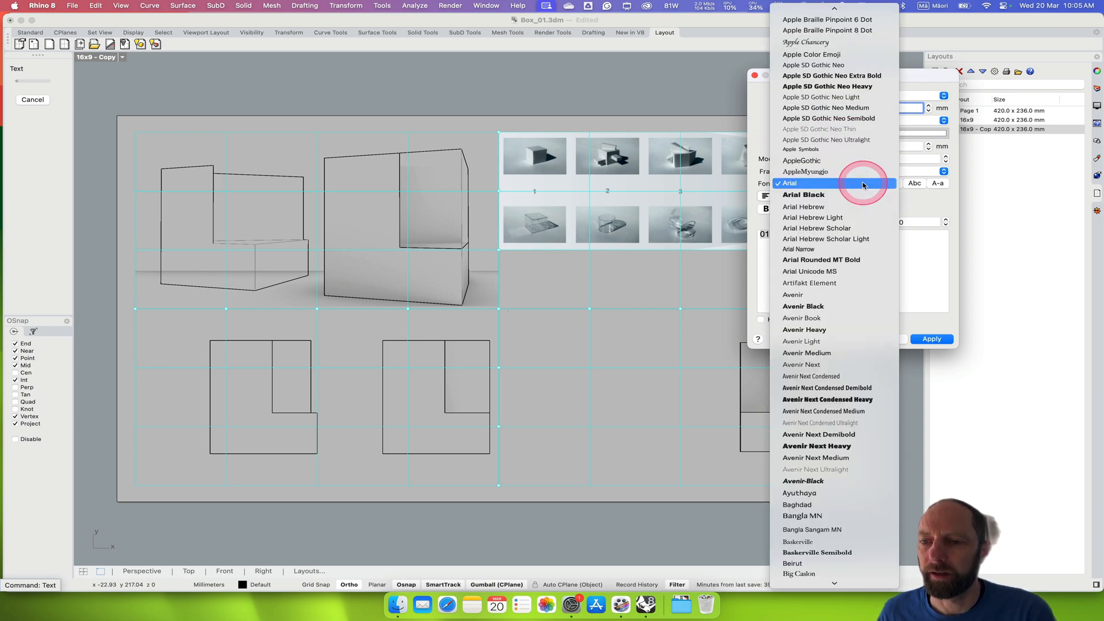
scroll(863, 185, "down", 15)
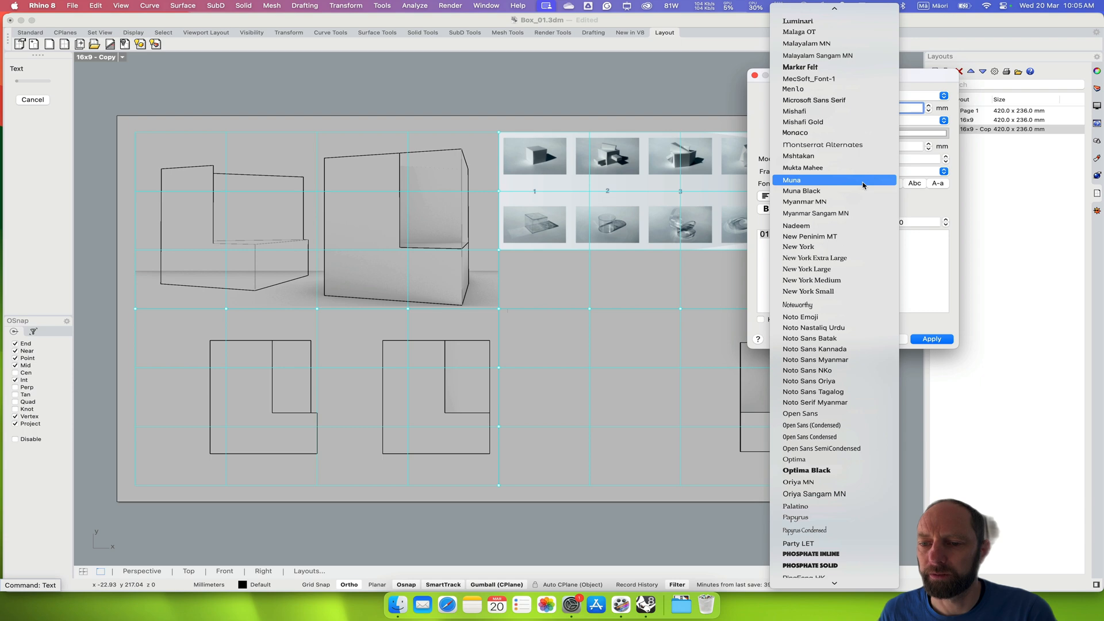
scroll(863, 185, "up", 15)
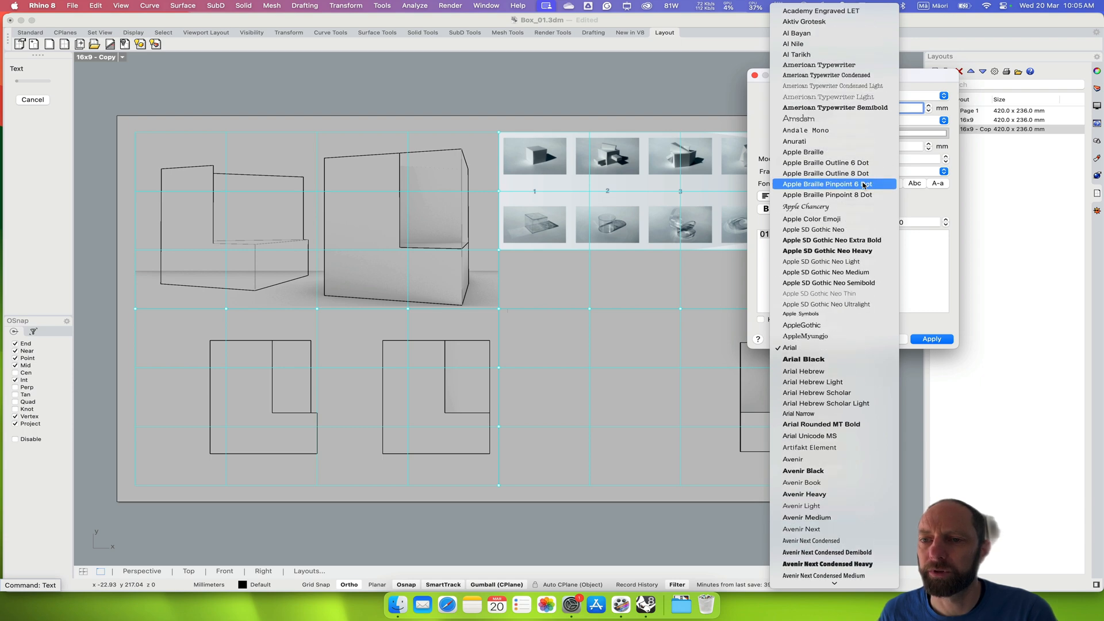
left_click(831, 21)
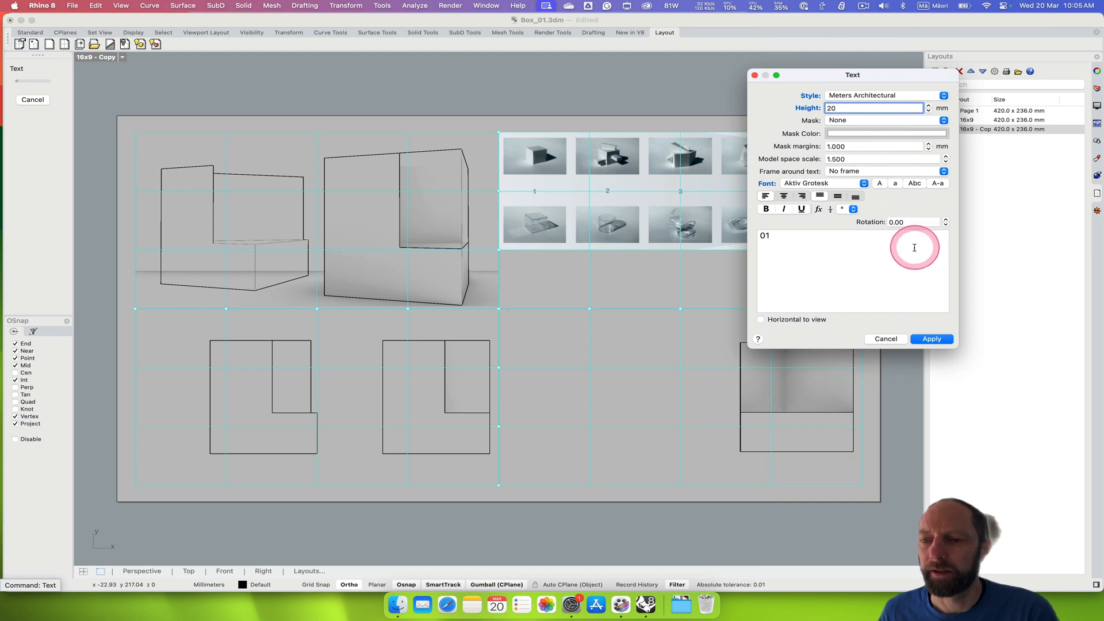
Step: Change the text content to "Figure 01" and place it at the picture's lower-left corner
left_click(783, 242)
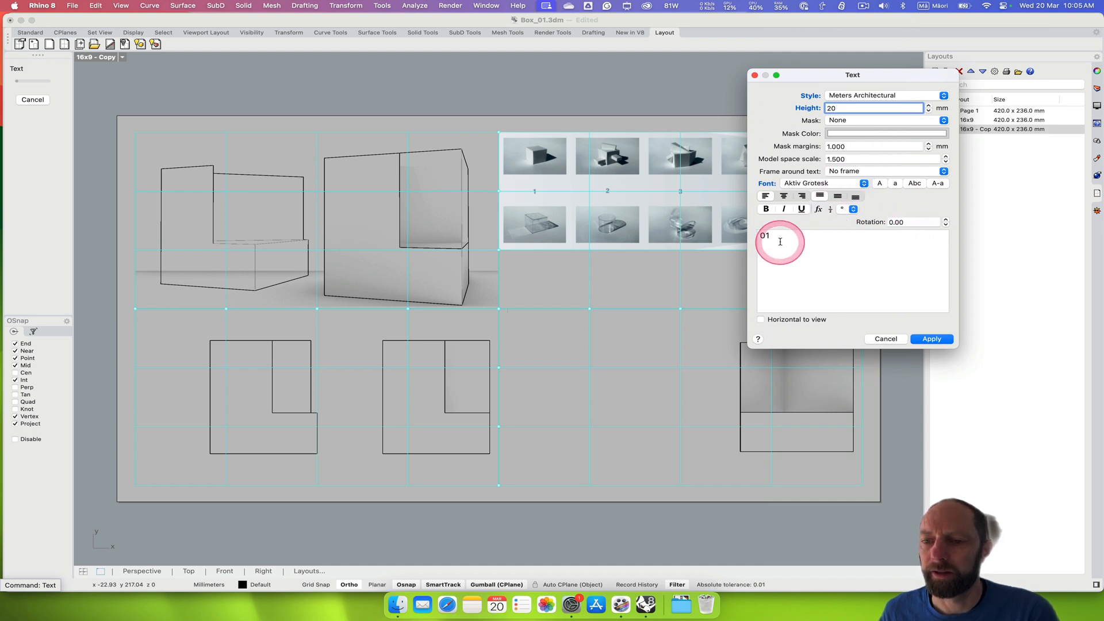
mouse_move(788, 242)
left_mouse_down()
mouse_move(763, 239)
mouse_move(783, 242)
left_mouse_up()
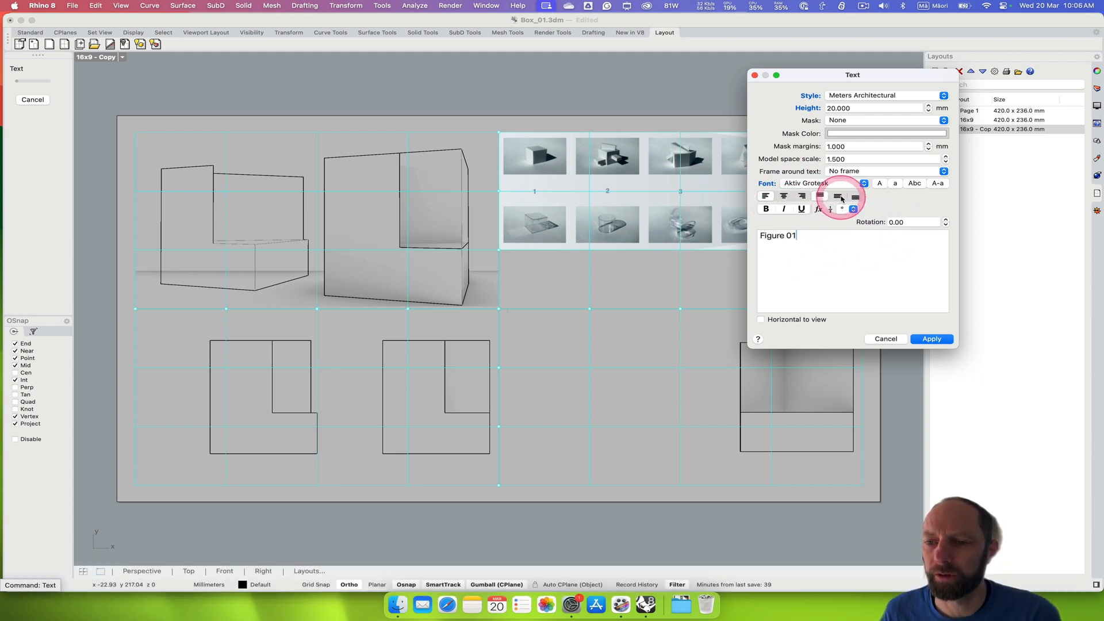
left_click(930, 340)
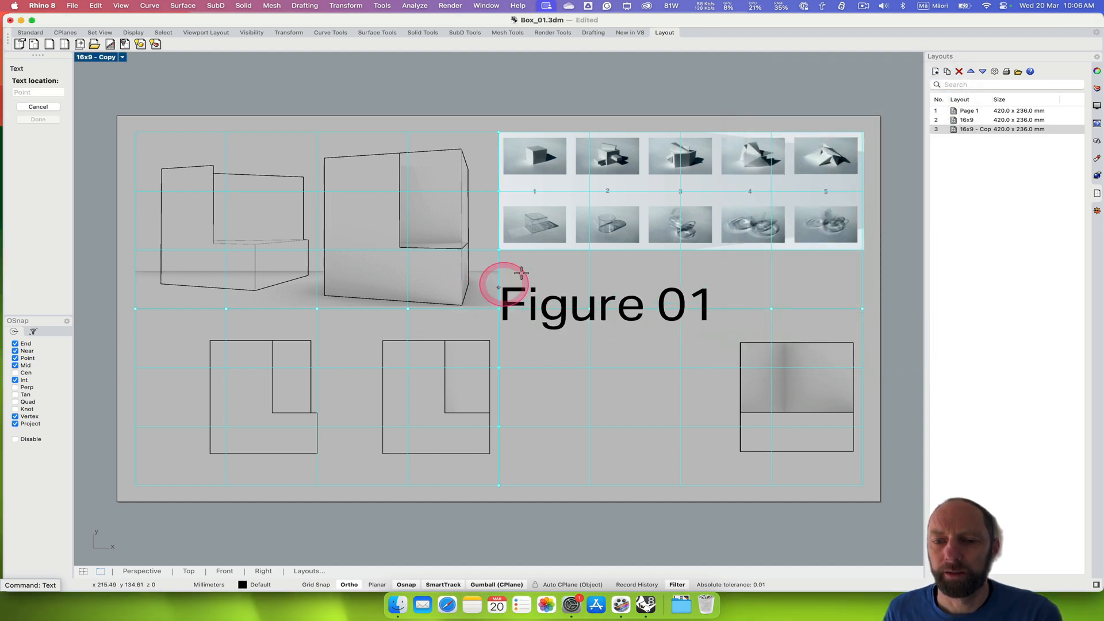
left_click(499, 251)
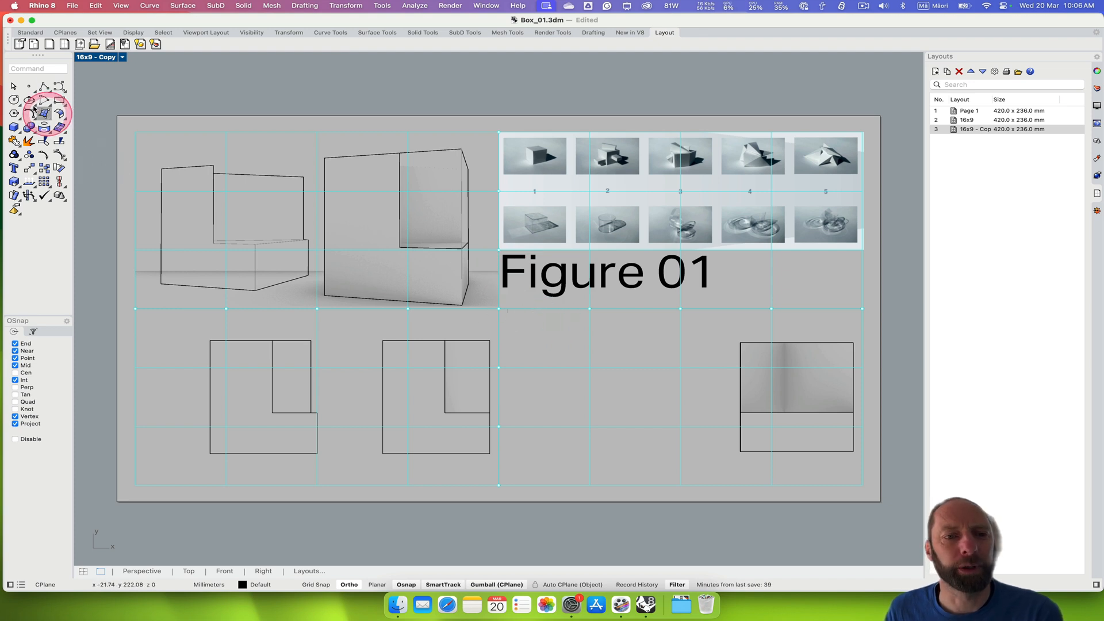
Step: Reduce the "Figure 01" caption's text height in its properties, trying 5 mm and settling on 4 mm
left_click(567, 287)
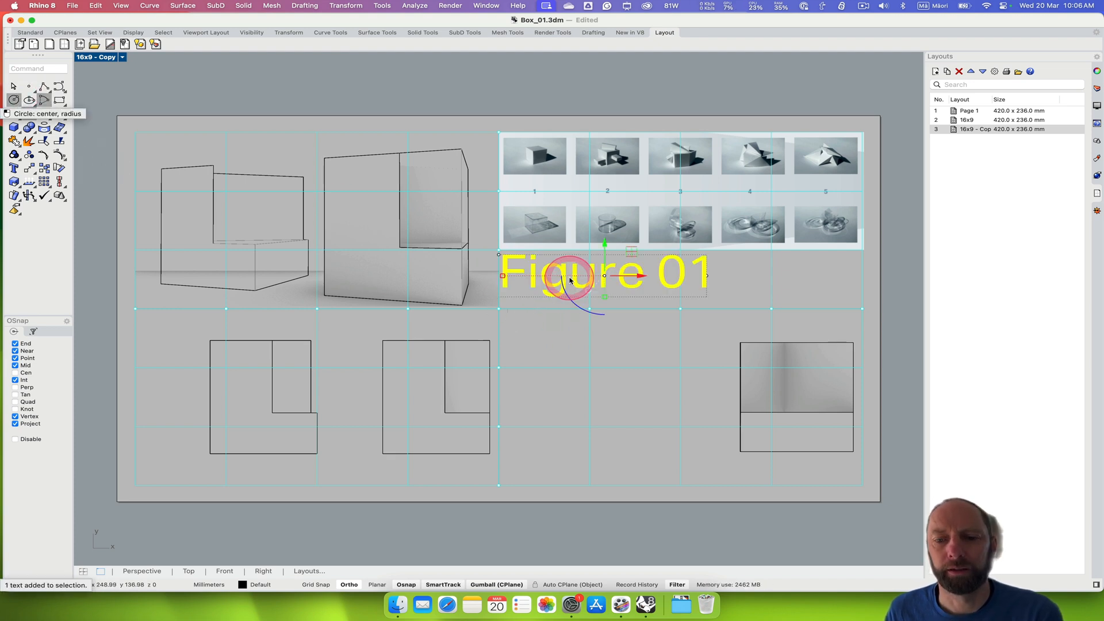
left_click(1085, 84)
left_click(1096, 71)
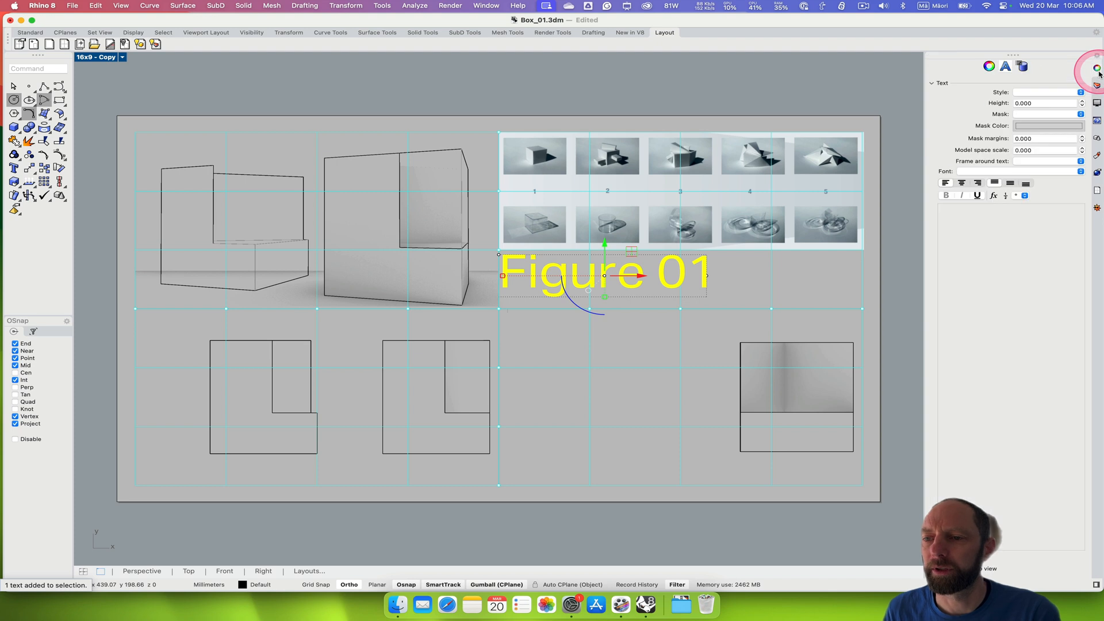
left_click(1020, 104)
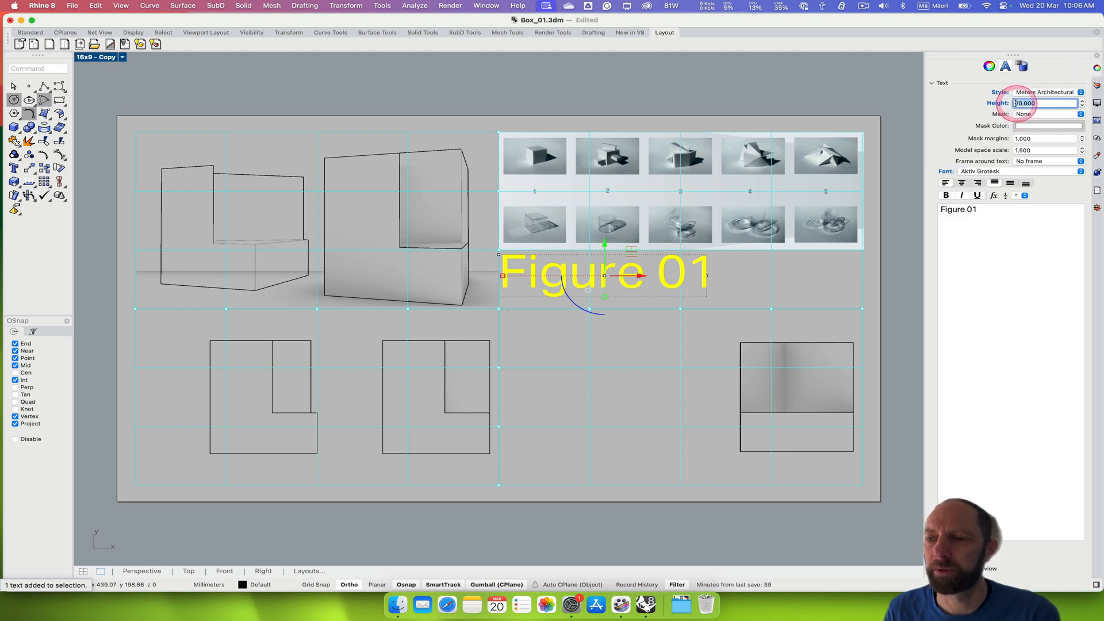
type("5")
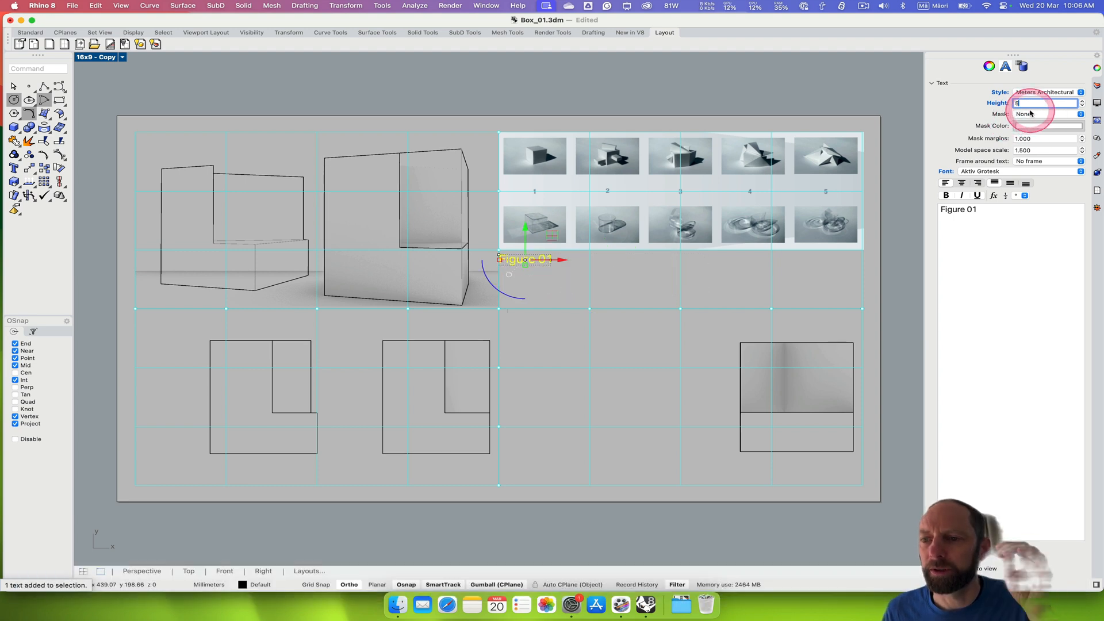
type("4")
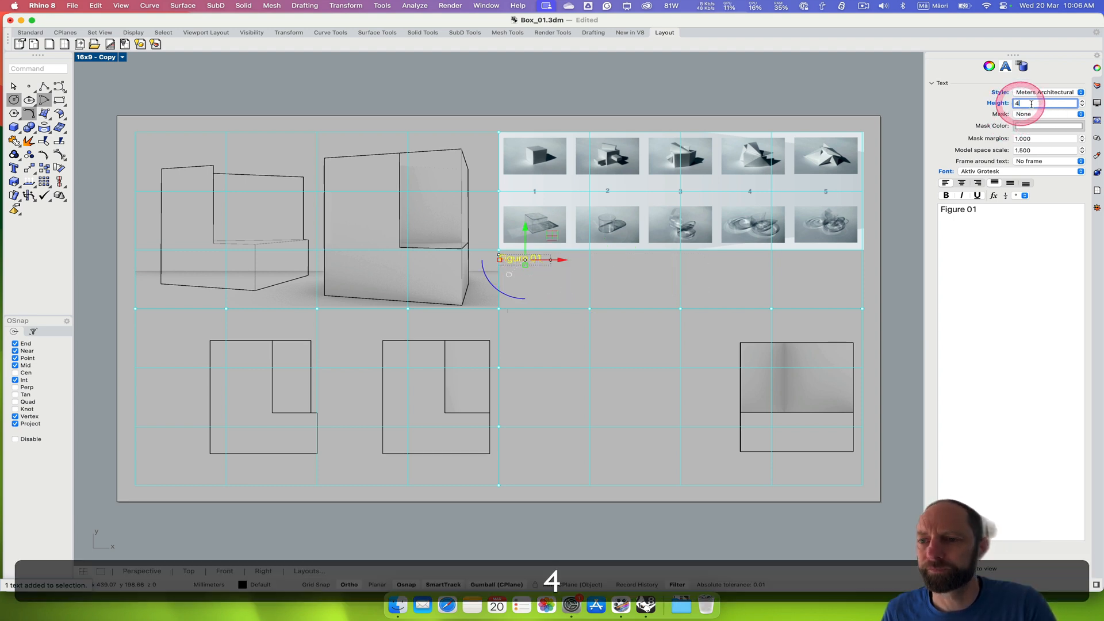
Step: Move the "Figure 01" caption slightly up so it sits closer to the picture's lower edge, and deselect it
left_click(1030, 255)
left_click(637, 375)
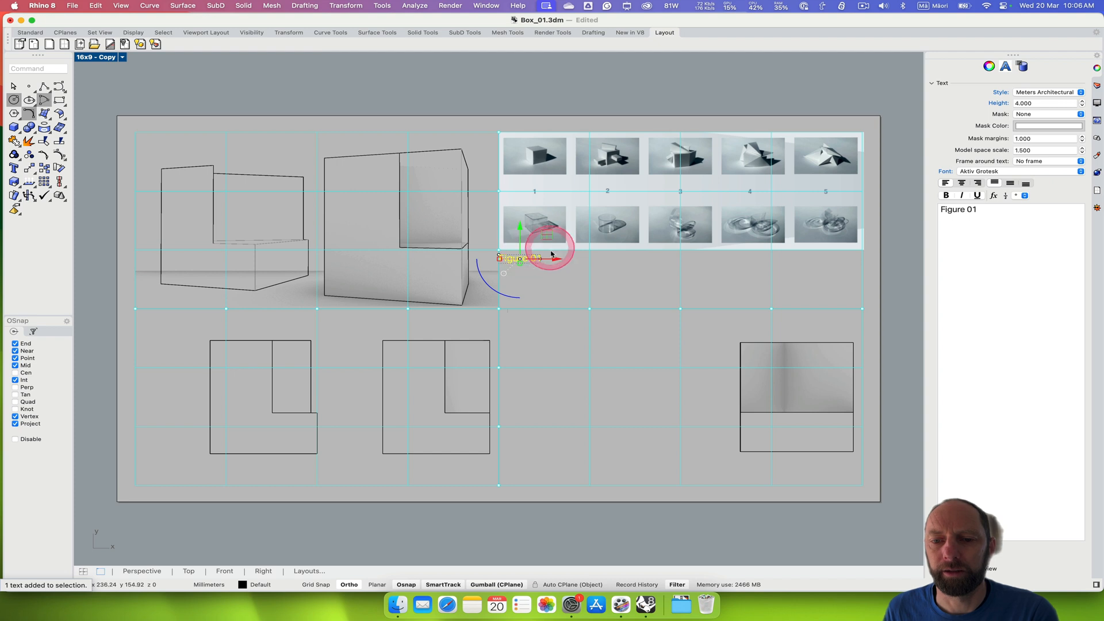
mouse_move(555, 264)
left_mouse_down()
mouse_move(567, 263)
mouse_move(557, 263)
left_mouse_up()
left_click(590, 304)
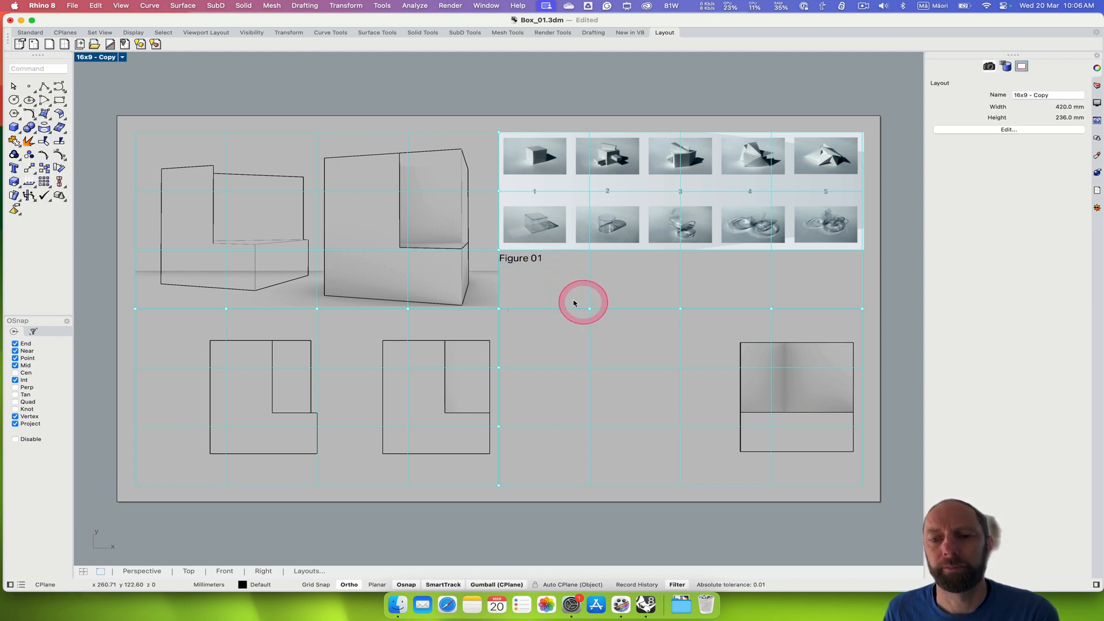
left_click(521, 257)
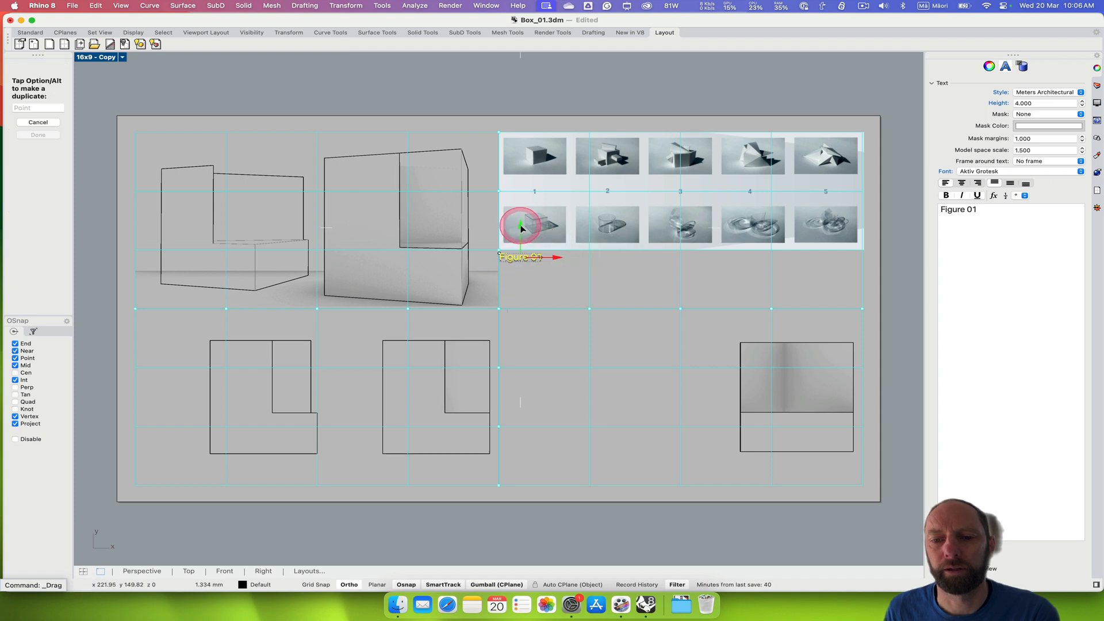
left_click(598, 304)
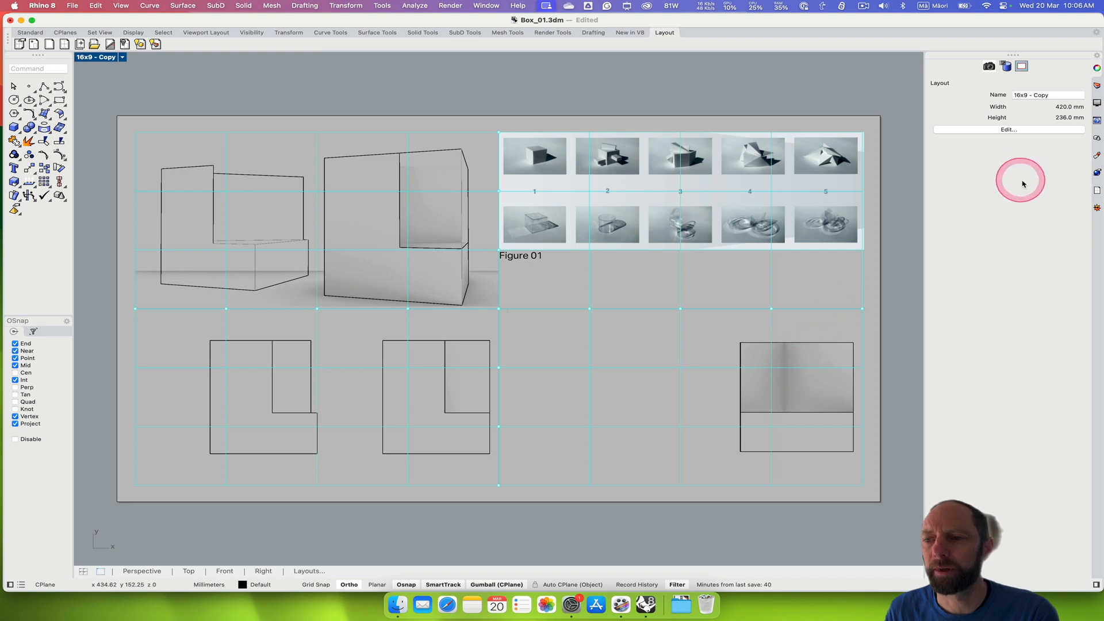
Step: Hide the Guidelines layer so the cyan grid lines no longer show on the layout
left_click(1095, 87)
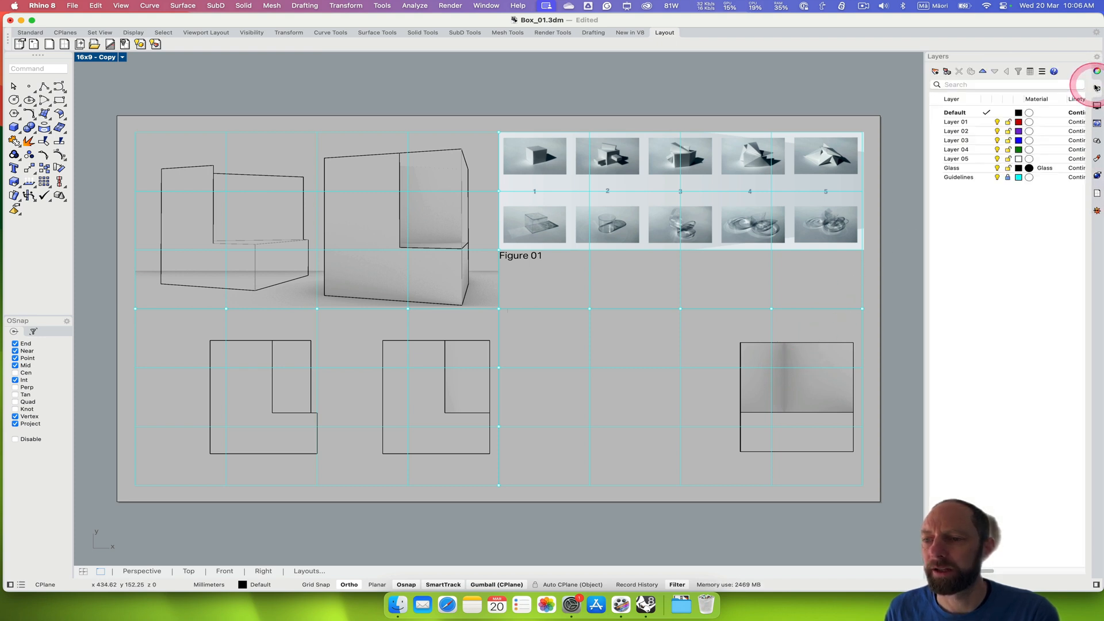
left_click(998, 178)
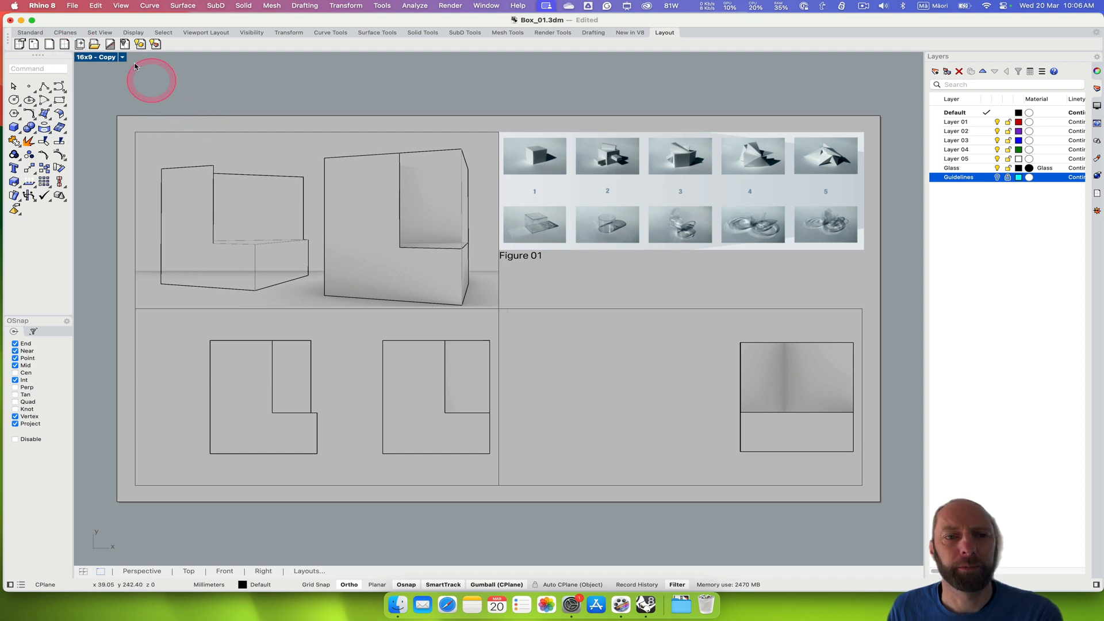
Step: Open the print settings for the 16x9 - Copy layout and set the output scale to 1:1
left_click(73, 6)
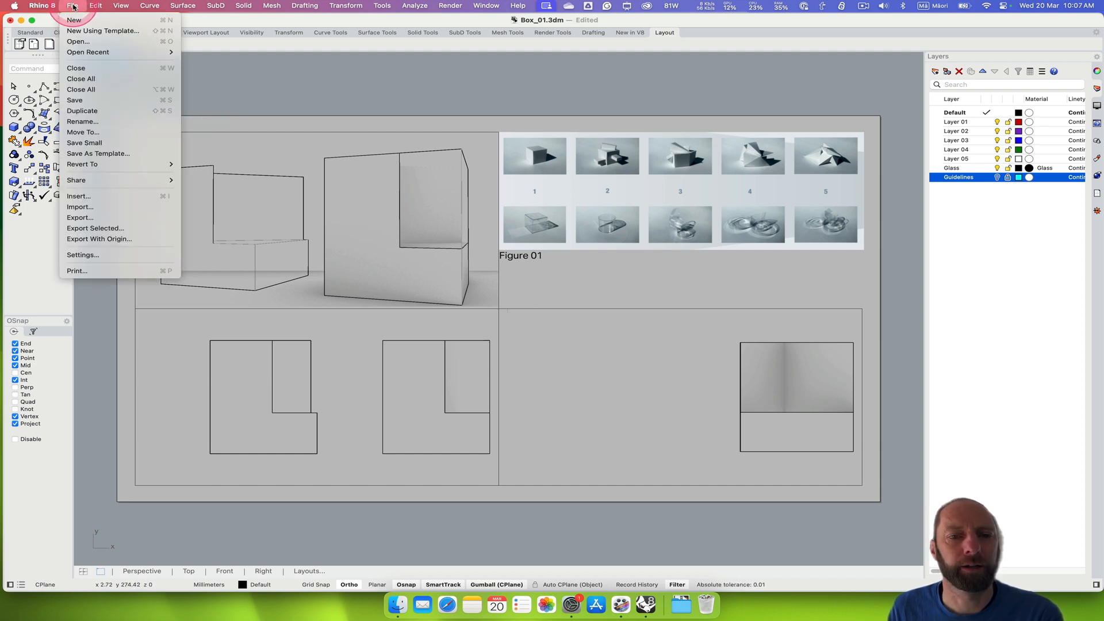
left_click(101, 272)
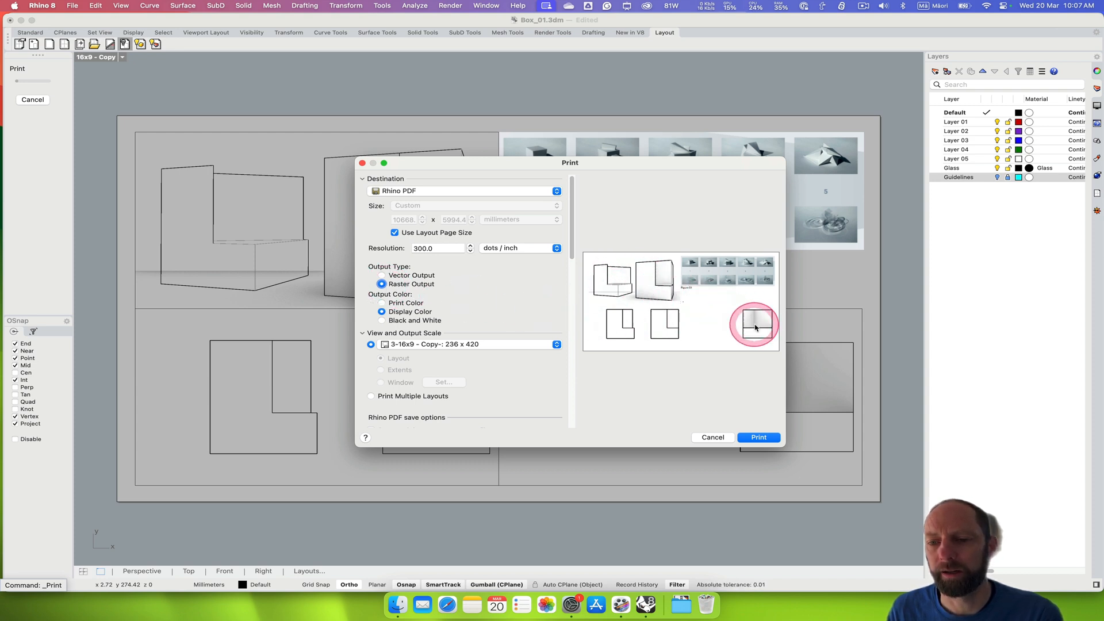
scroll(470, 318, "down", 2)
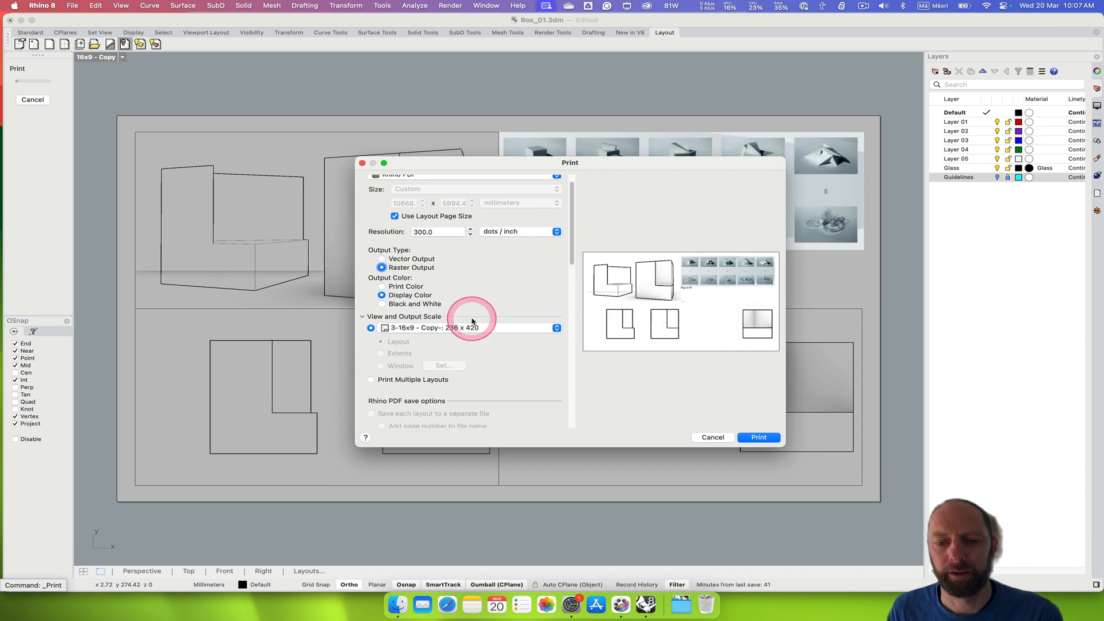
scroll(471, 320, "down", 3)
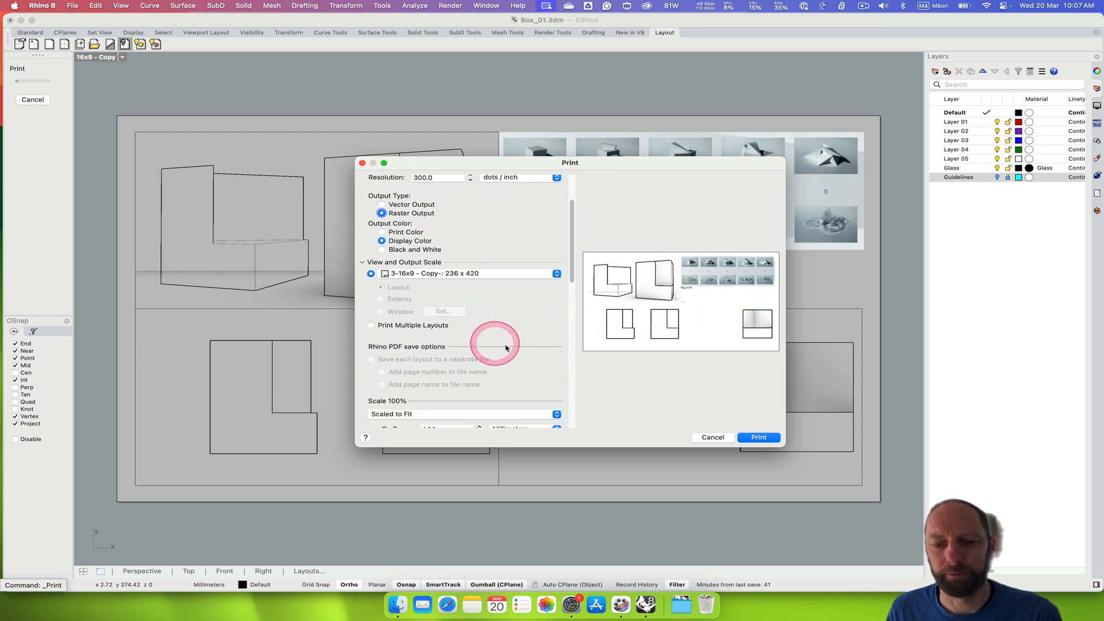
scroll(512, 350, "down", 7)
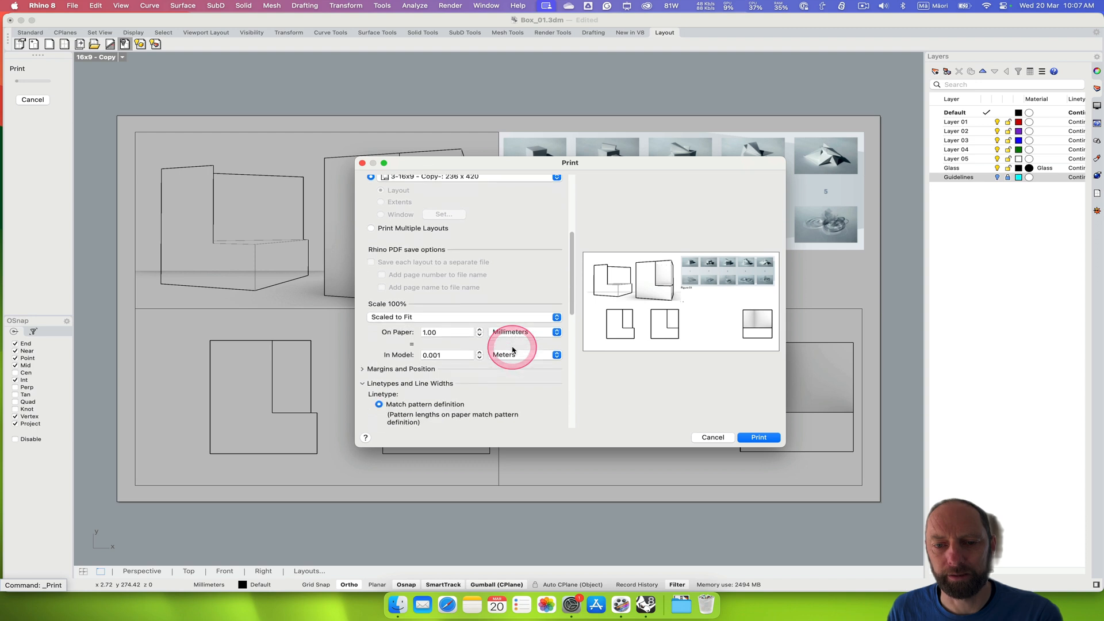
scroll(513, 350, "down", 4)
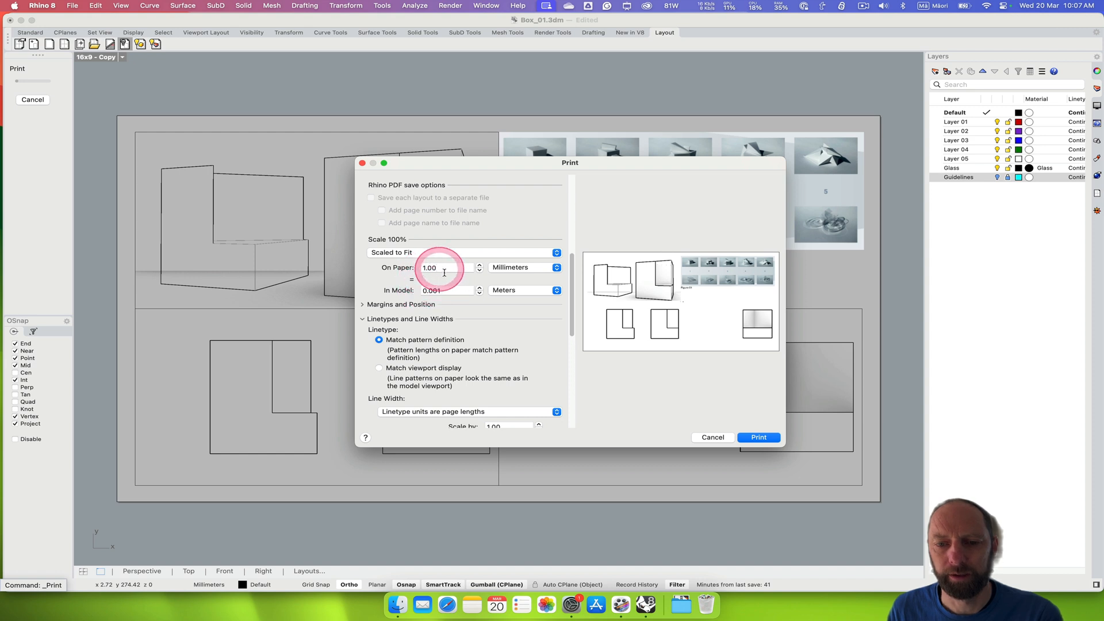
scroll(526, 354, "down", 2)
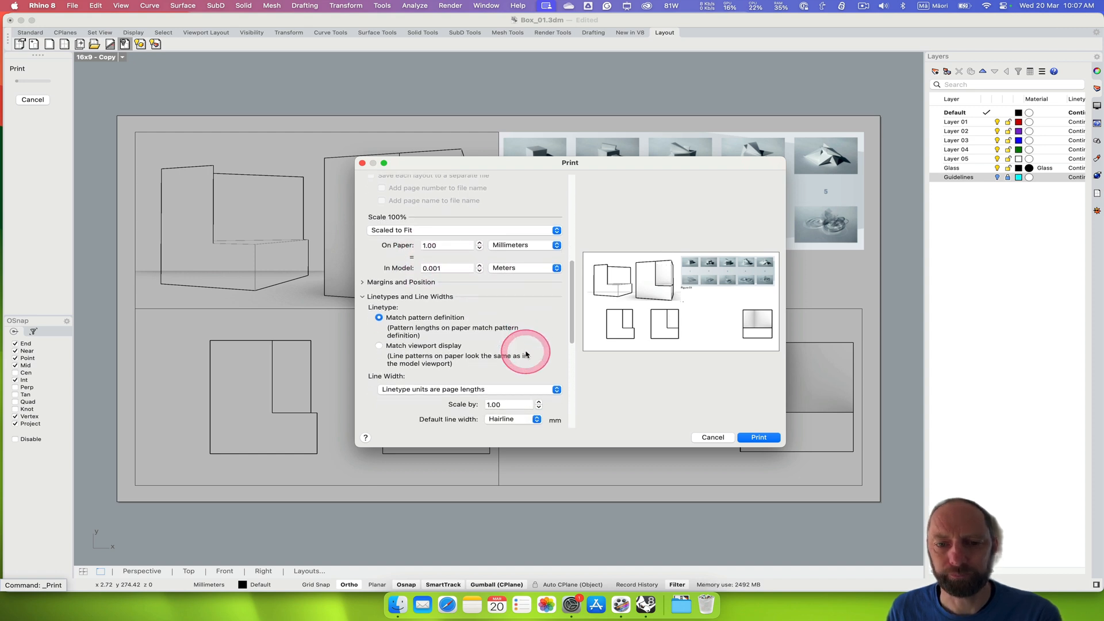
scroll(503, 339, "down", 1)
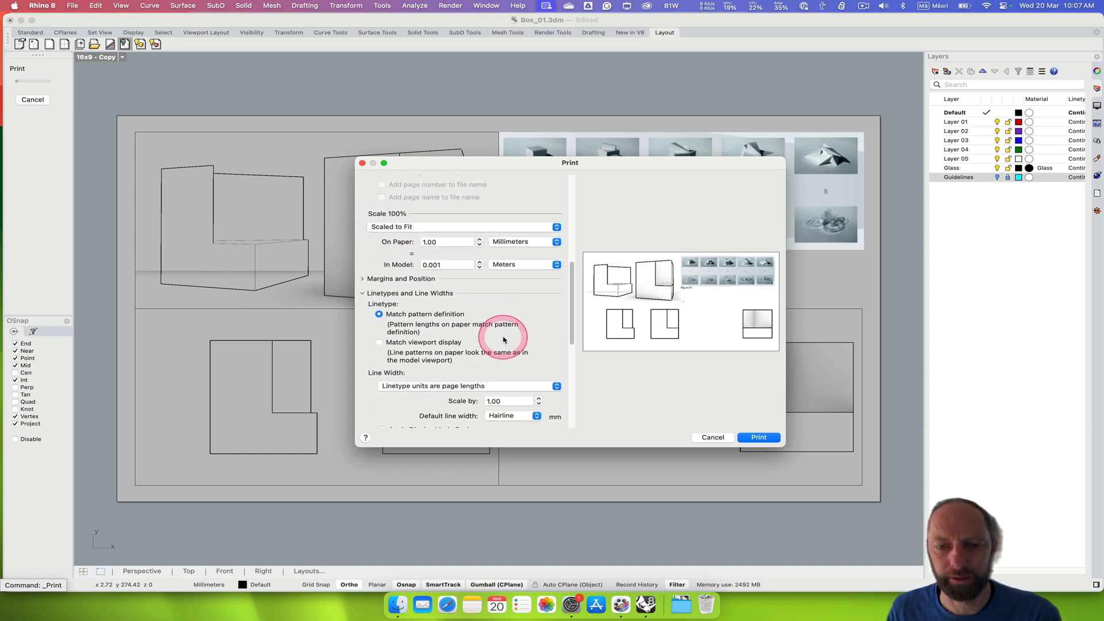
scroll(503, 339, "down", 3)
scroll(503, 338, "up", 3)
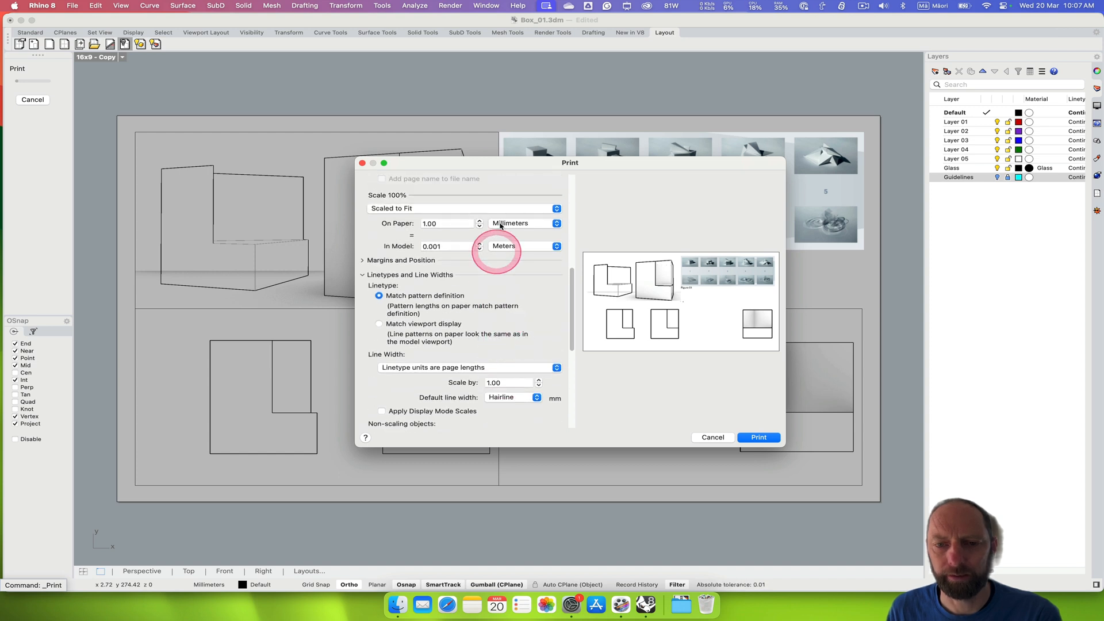
left_click(558, 209)
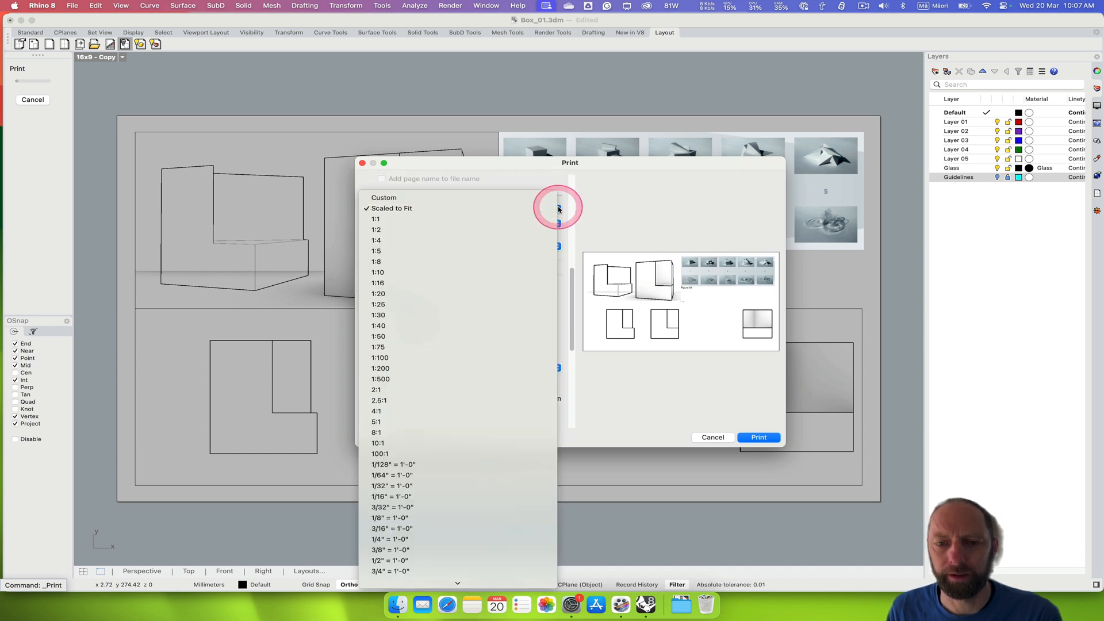
left_click(495, 220)
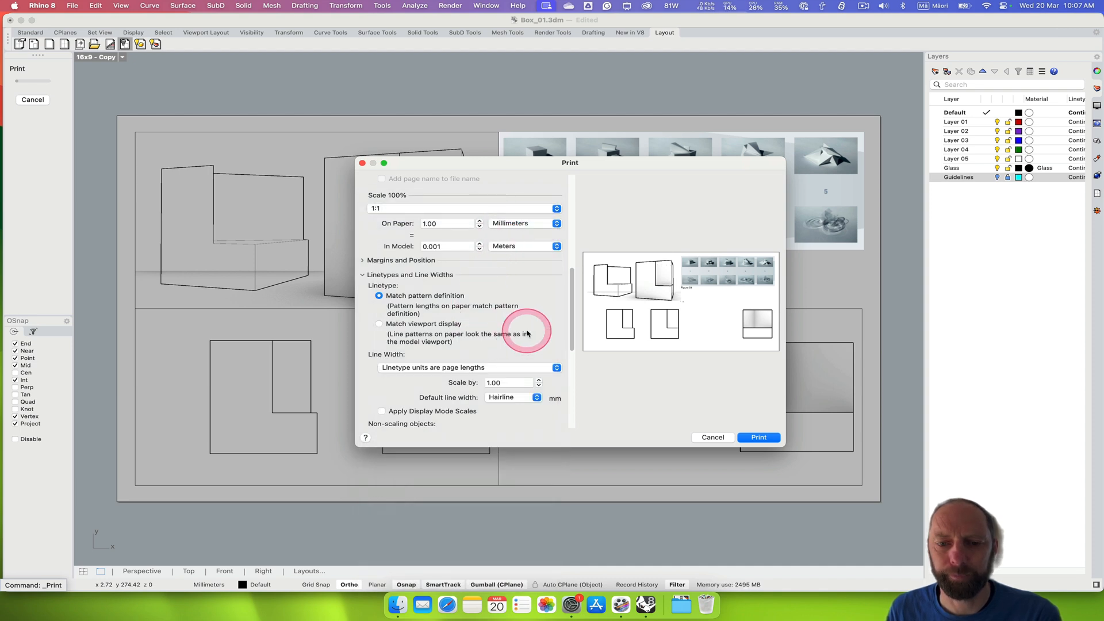
Step: Check the remaining print options and print the layout to a PDF named Box_01_34.pdf in the Grasshopper folder
scroll(525, 332, "down", 2)
scroll(526, 333, "down", 10)
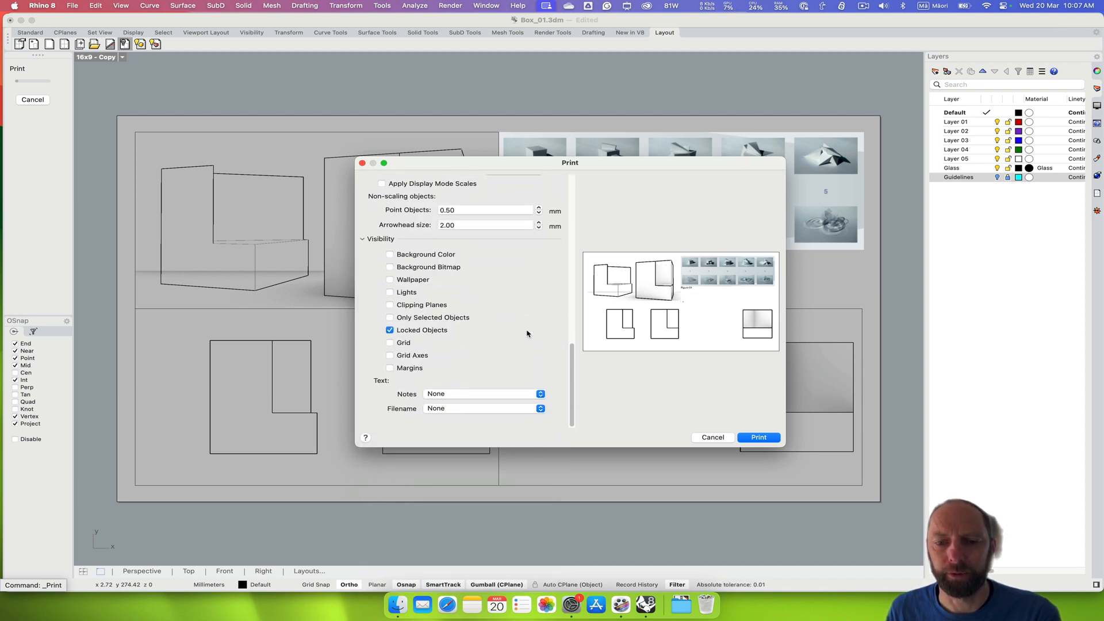
scroll(506, 305, "up", 3)
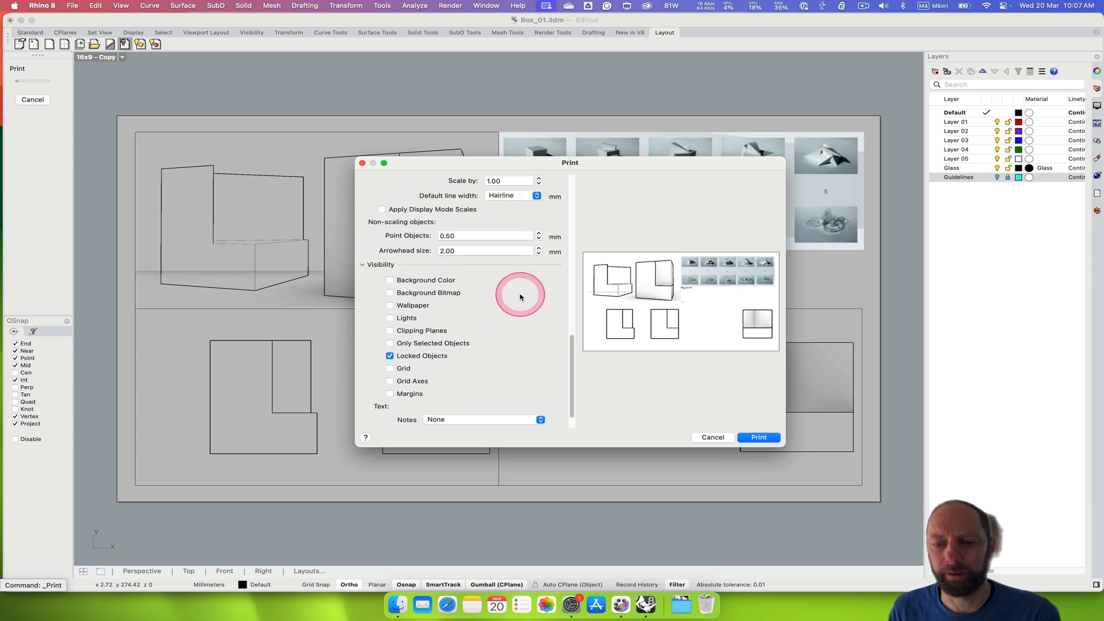
left_click(759, 438)
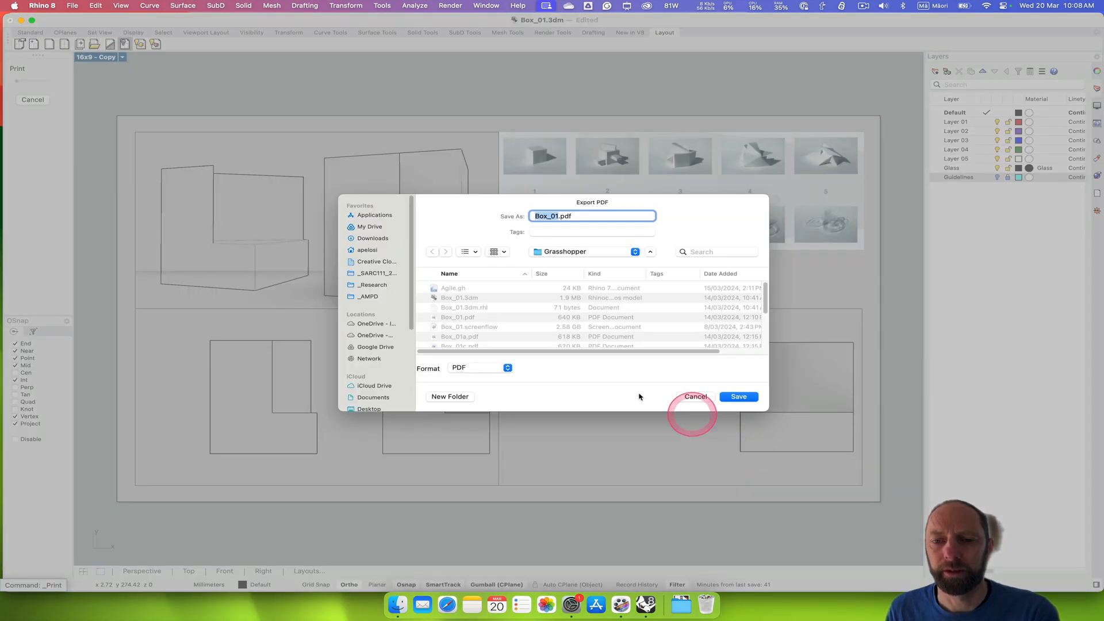
left_click(739, 397)
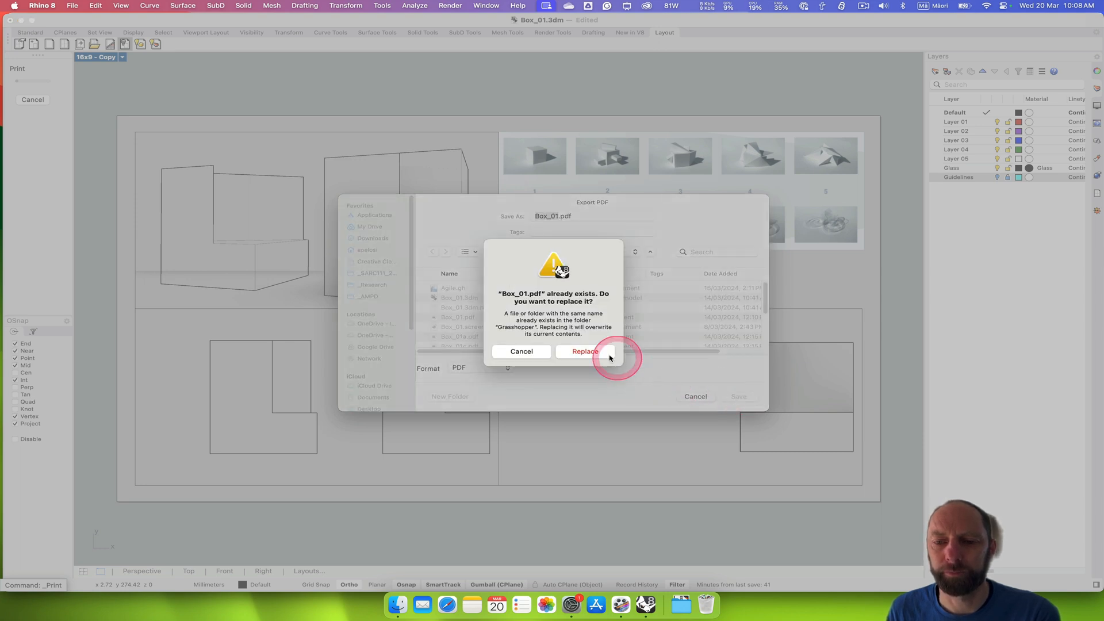
left_click(524, 351)
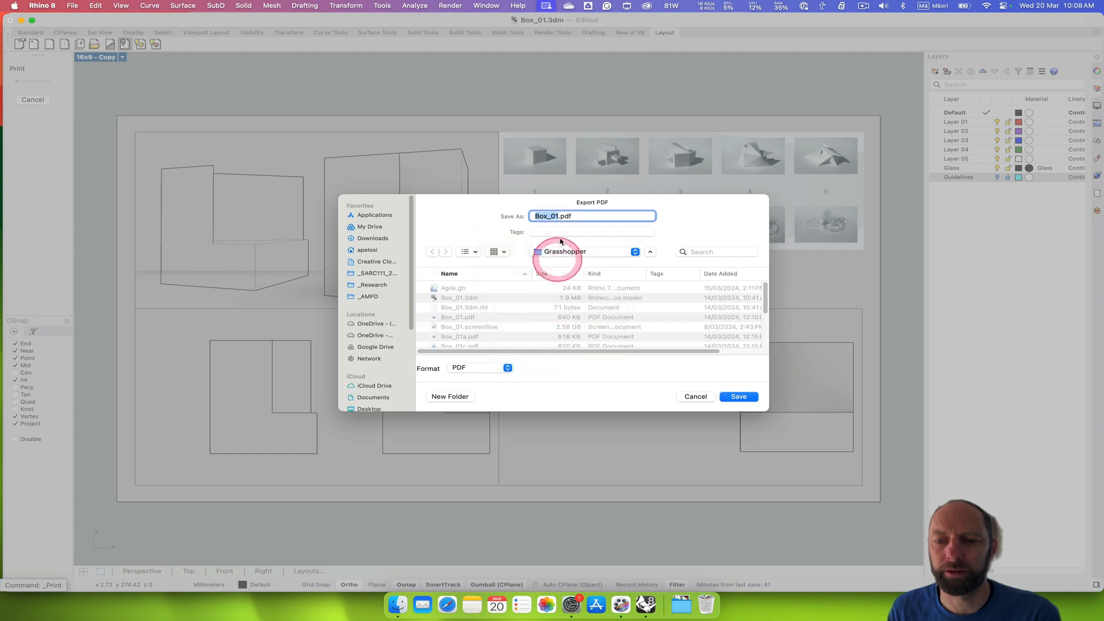
left_click(557, 216)
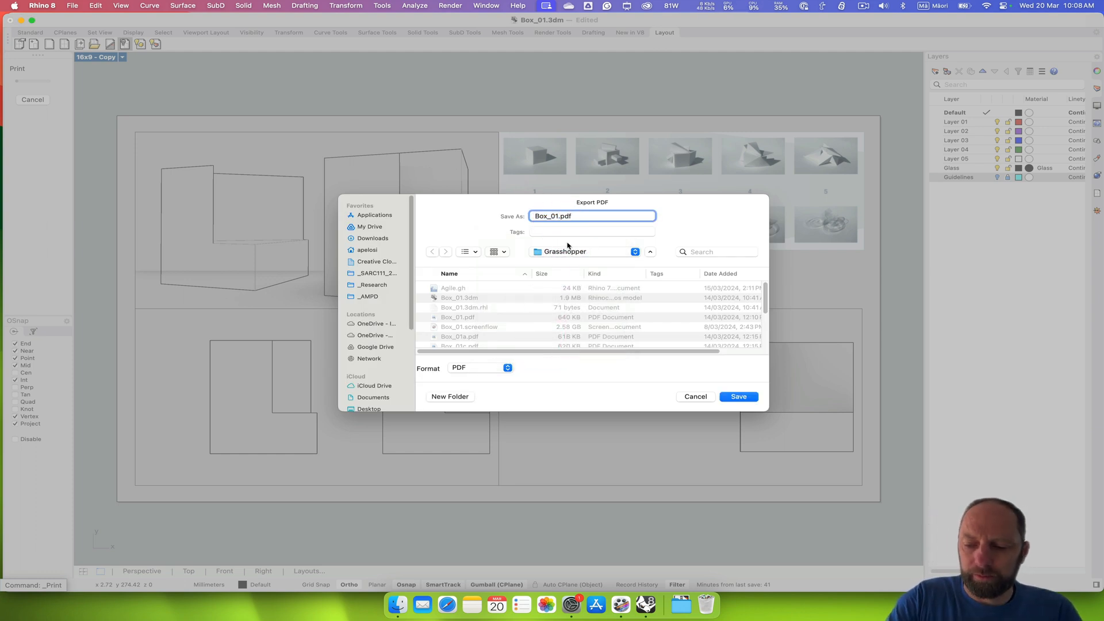
type("_")
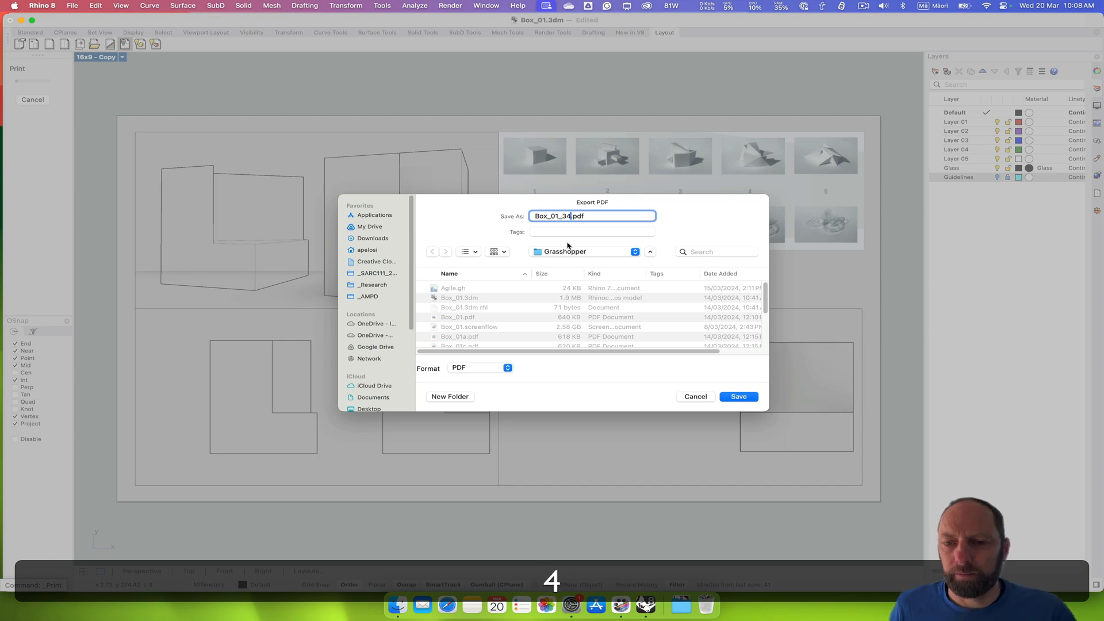
type("34")
left_click(743, 397)
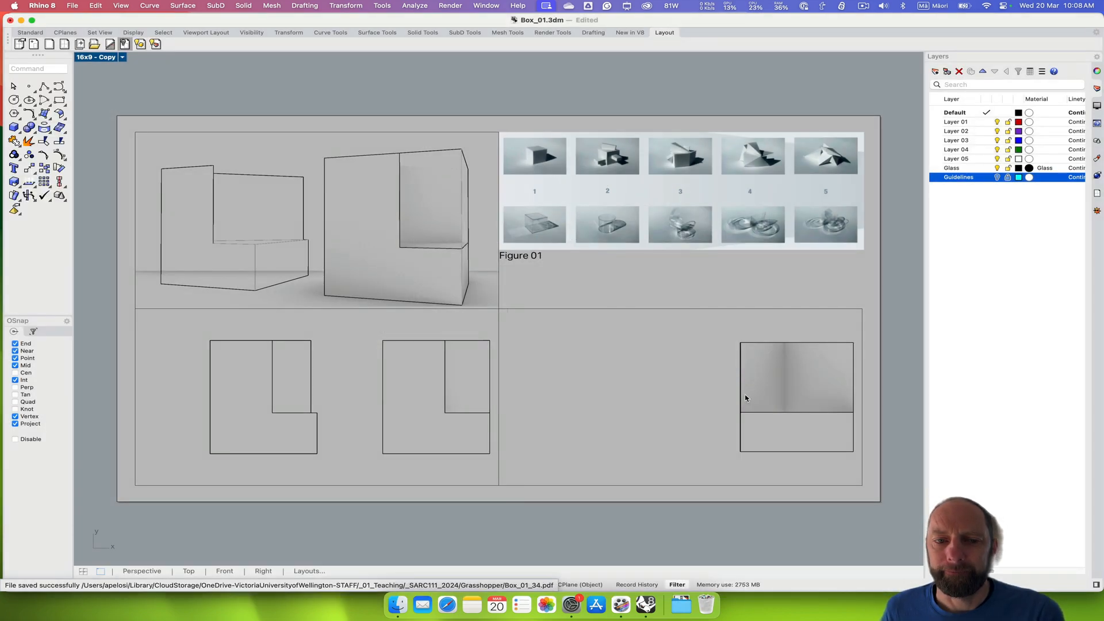
Step: Switch to Finder, preview Box_01_34.pdf from the Grasshopper folder inside _SARC111_2024, and return to the Rhino layout
left_click(404, 603)
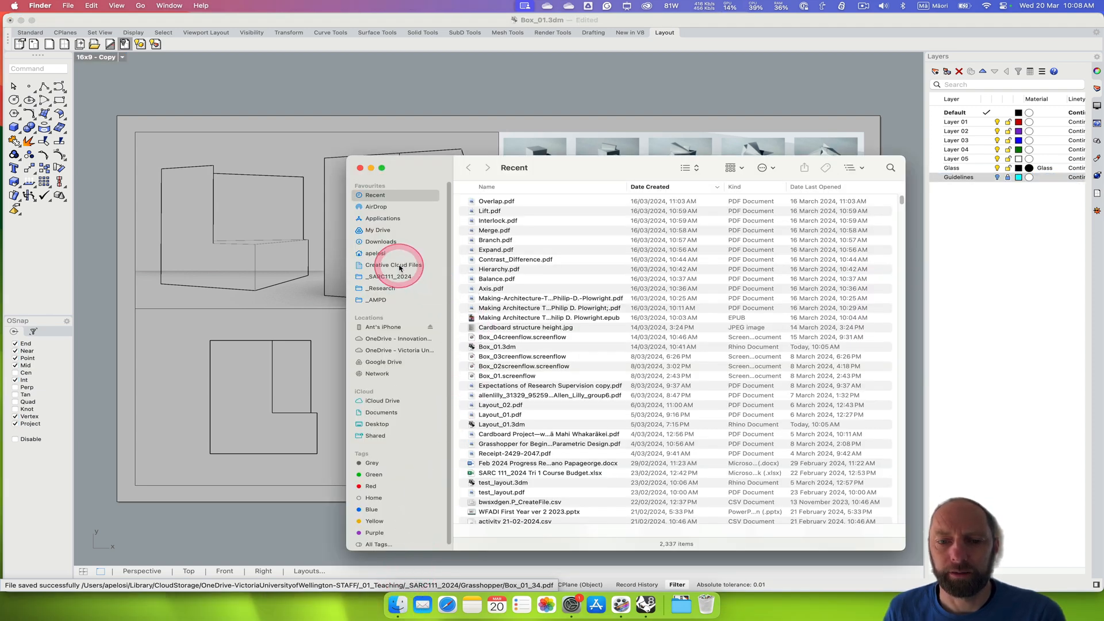
left_click(393, 277)
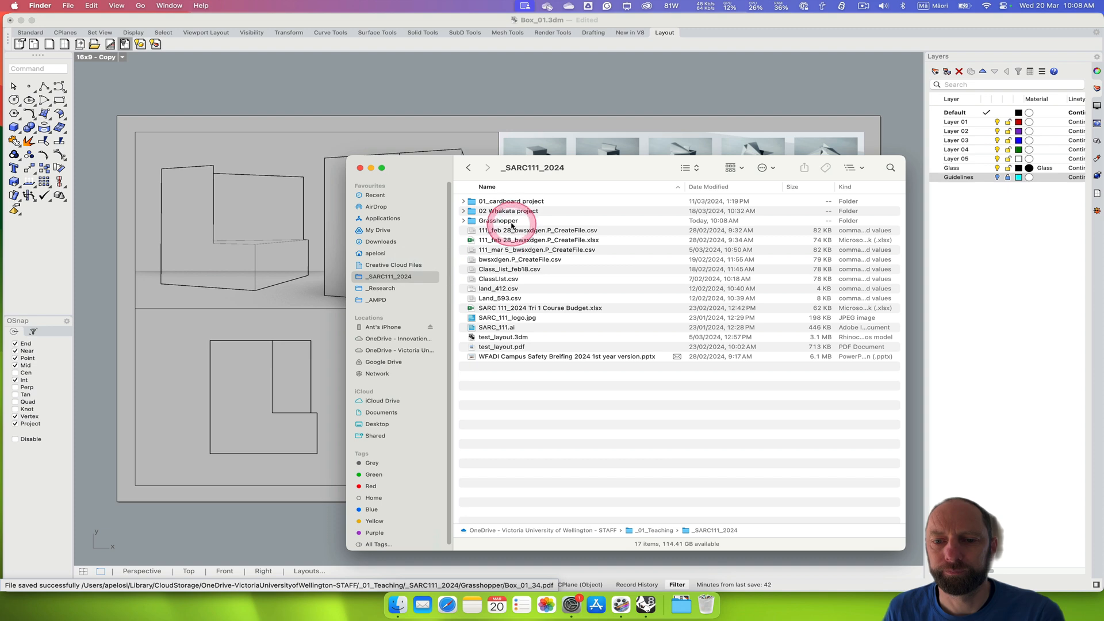
left_click(509, 222)
double_click(558, 222)
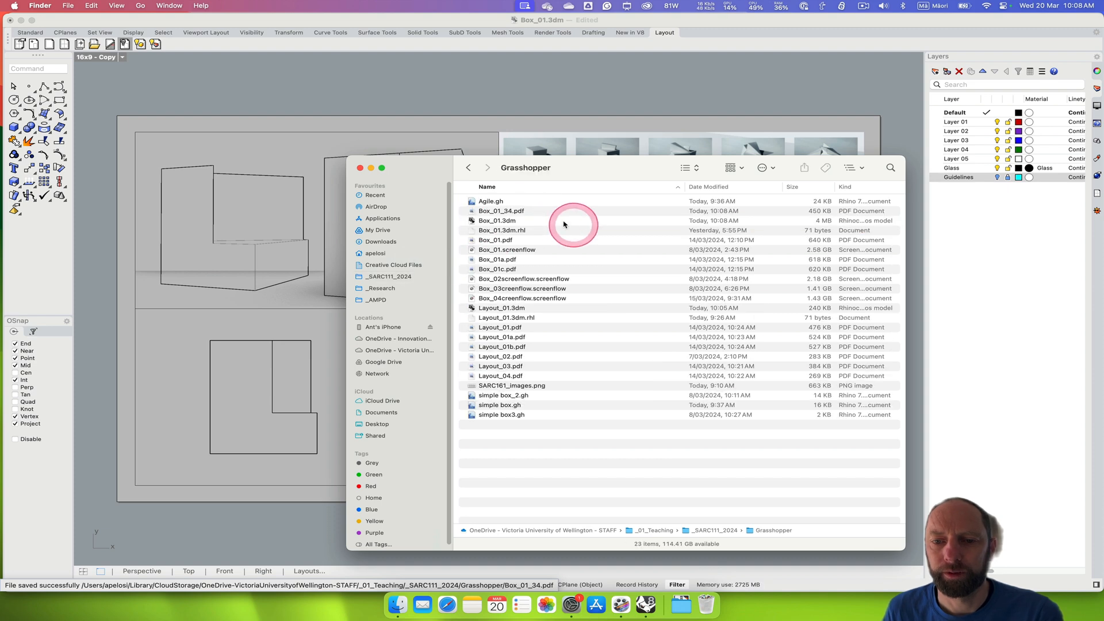
left_click(509, 211)
key("space")
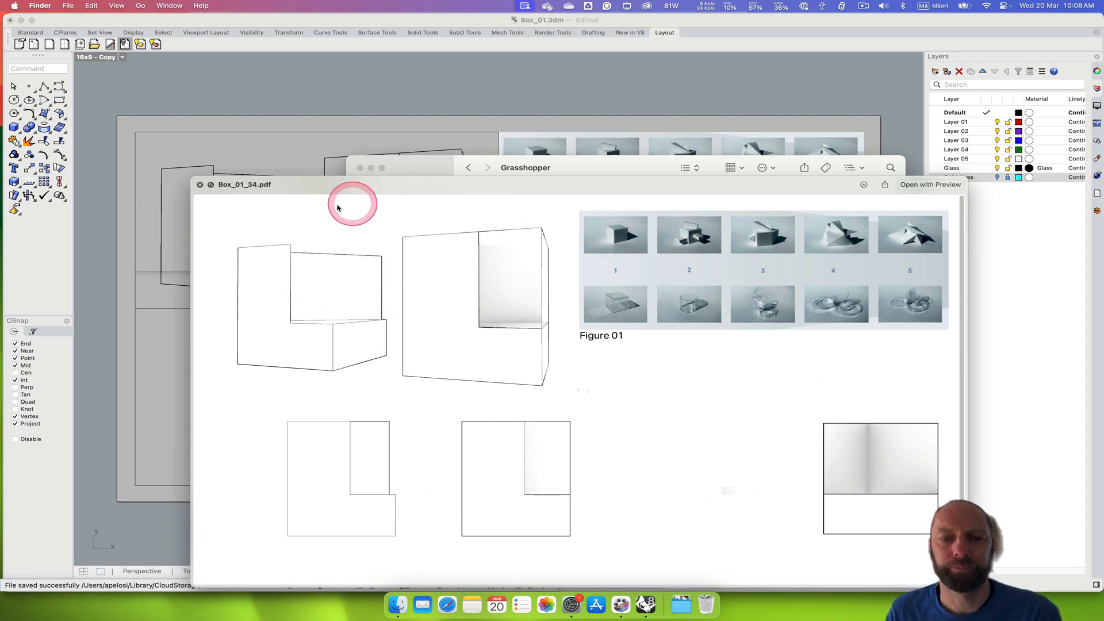
left_click(199, 184)
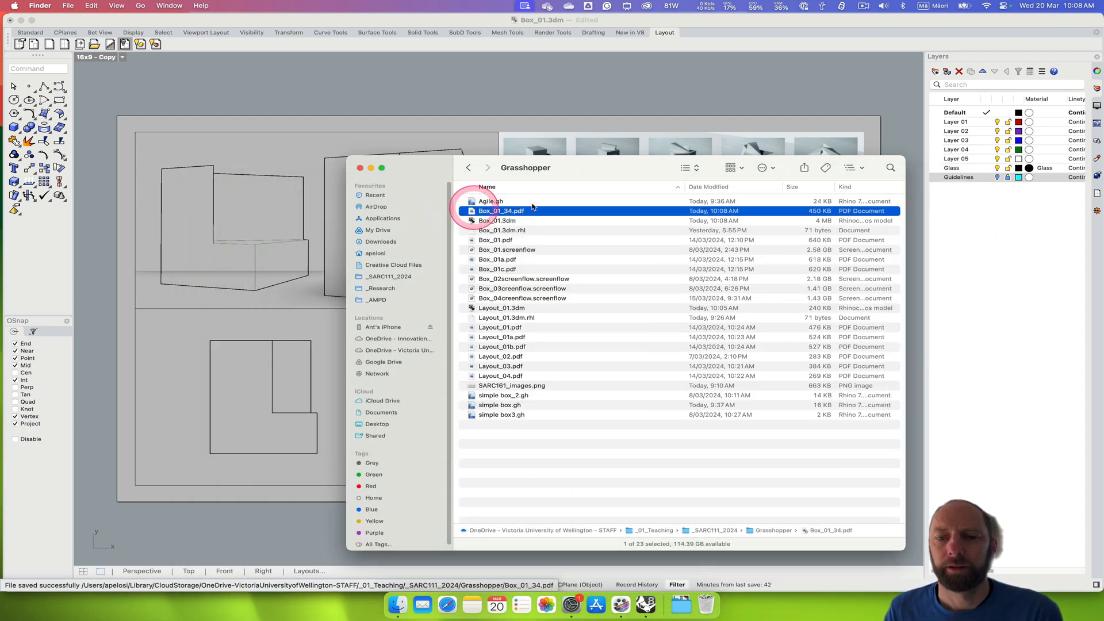
left_click(360, 167)
left_click(605, 303)
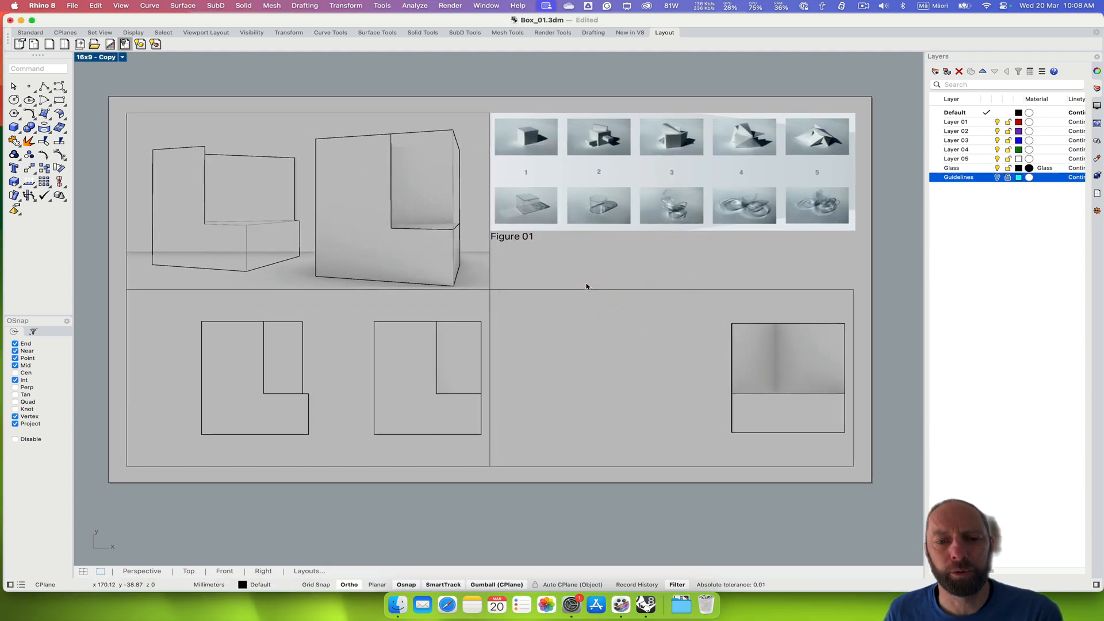
Step: Draw a single-segment horizontal polyline below the "Figure 01" caption and select it
left_click(515, 268)
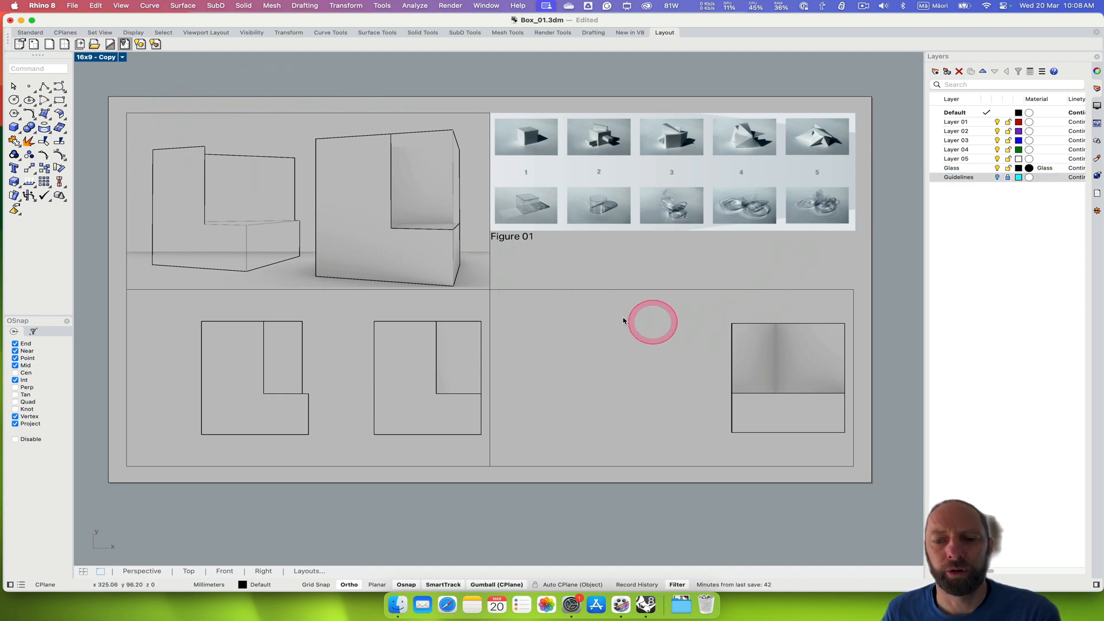
left_click(44, 92)
left_click(516, 265)
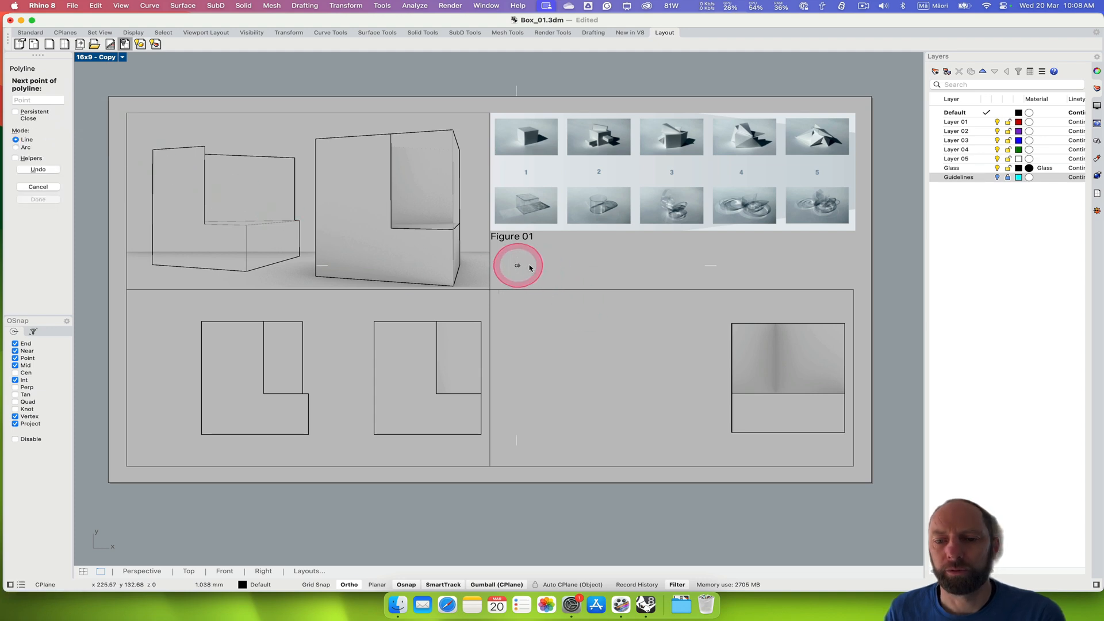
left_click(718, 266)
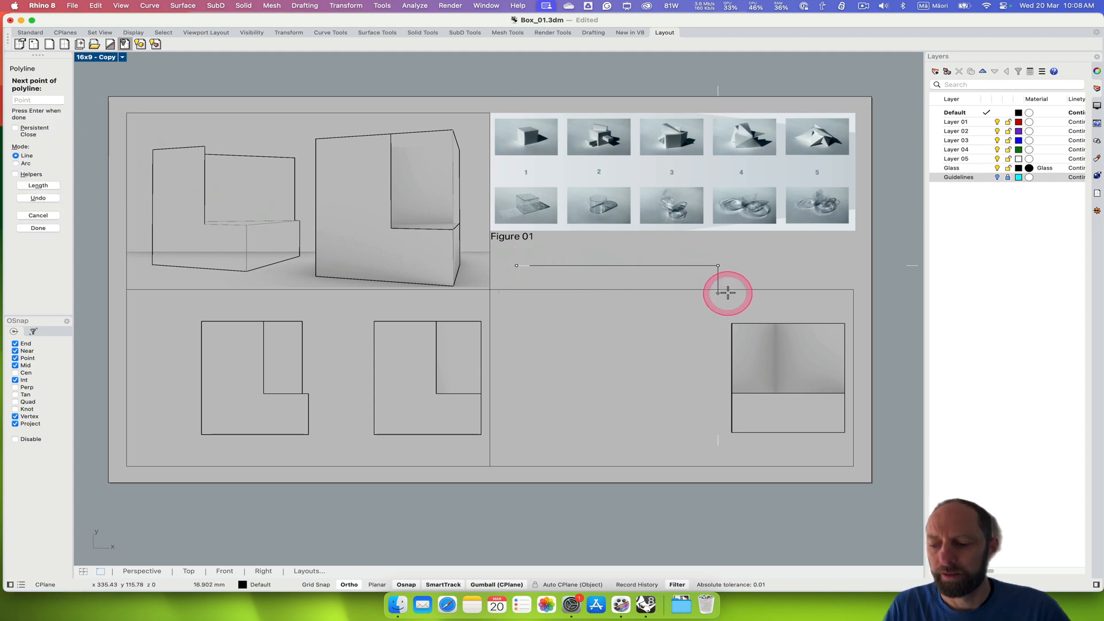
key("Return")
left_click(592, 267)
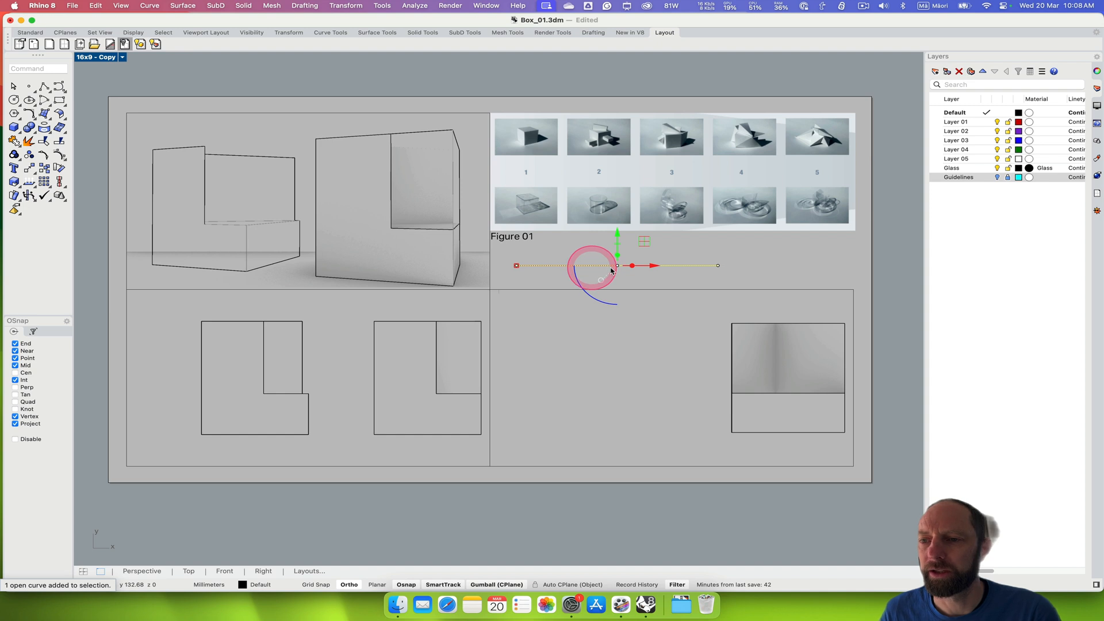
Step: Set the linetype of the selected line below the "Figure 01" caption to Dashed with a linetype scale of 2.100
left_click(1096, 70)
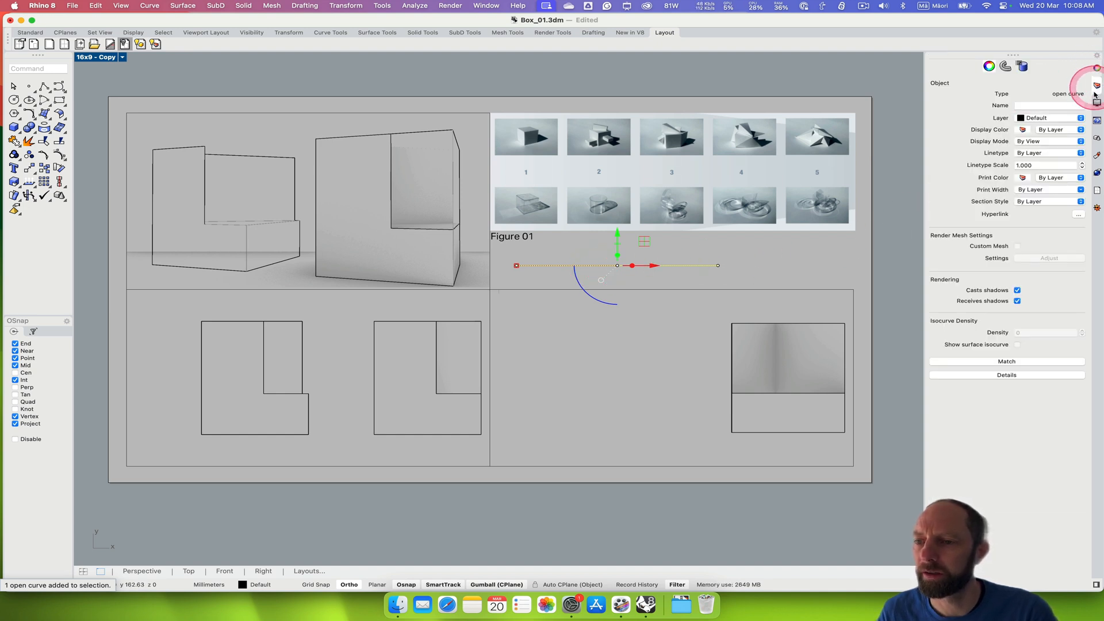
left_click(1002, 174)
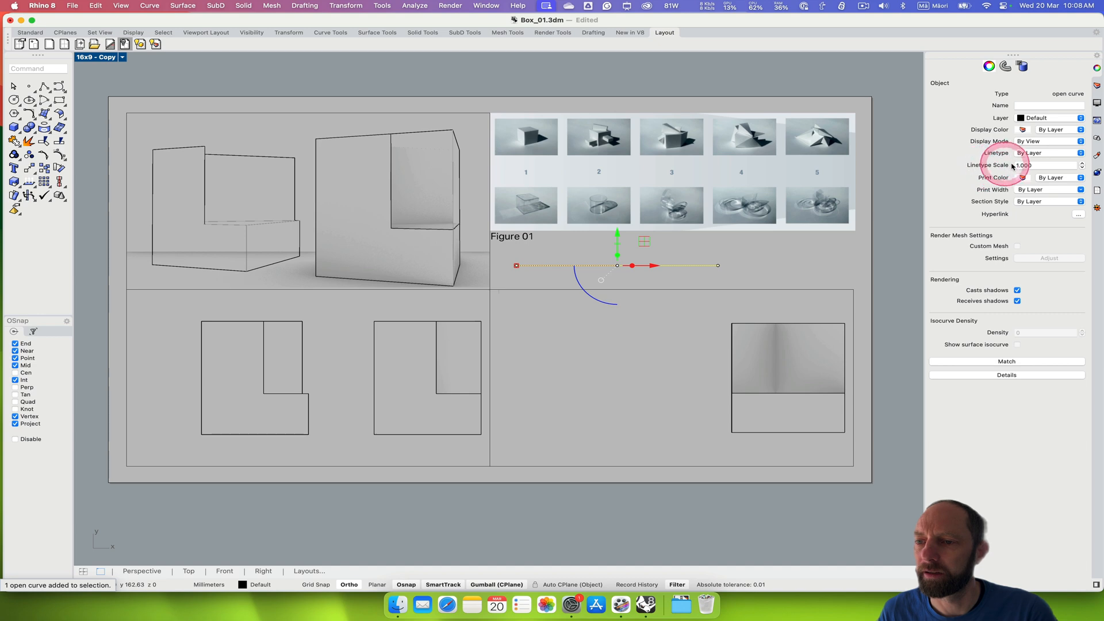
left_click(1079, 153)
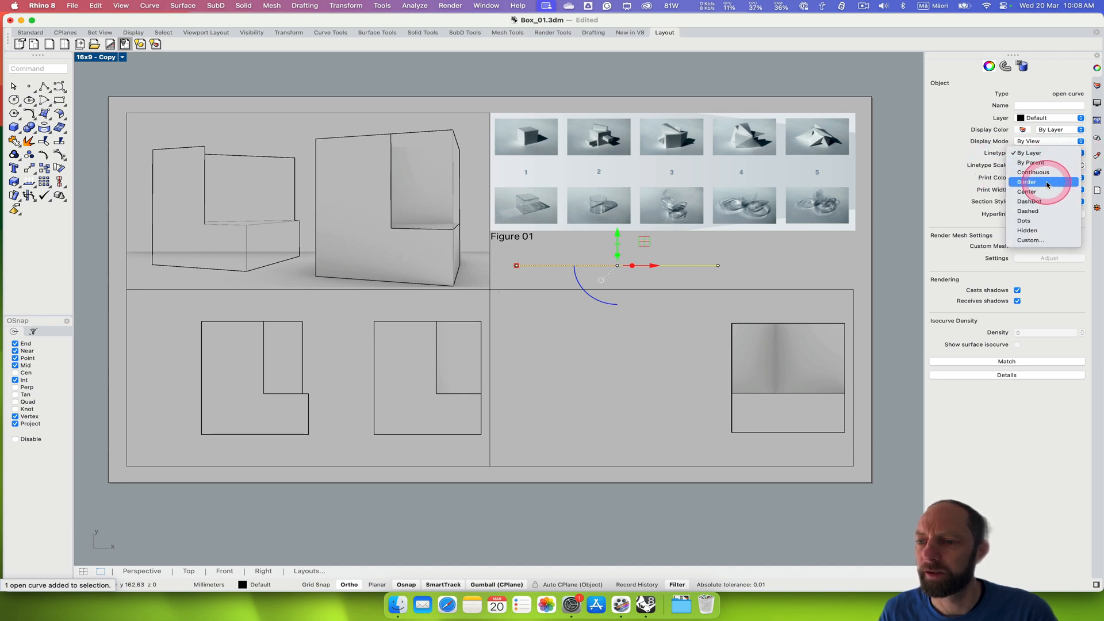
left_click(1047, 211)
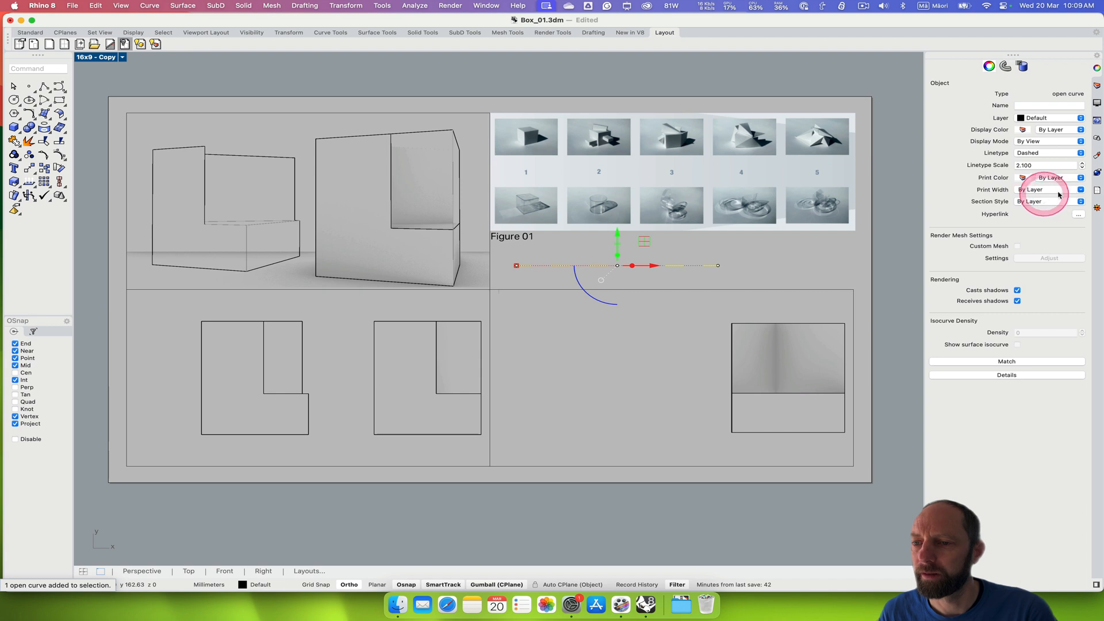
Step: Try a print width of 0.9 on the dashed line, set it to 2 instead, and deselect the line
left_click(1080, 191)
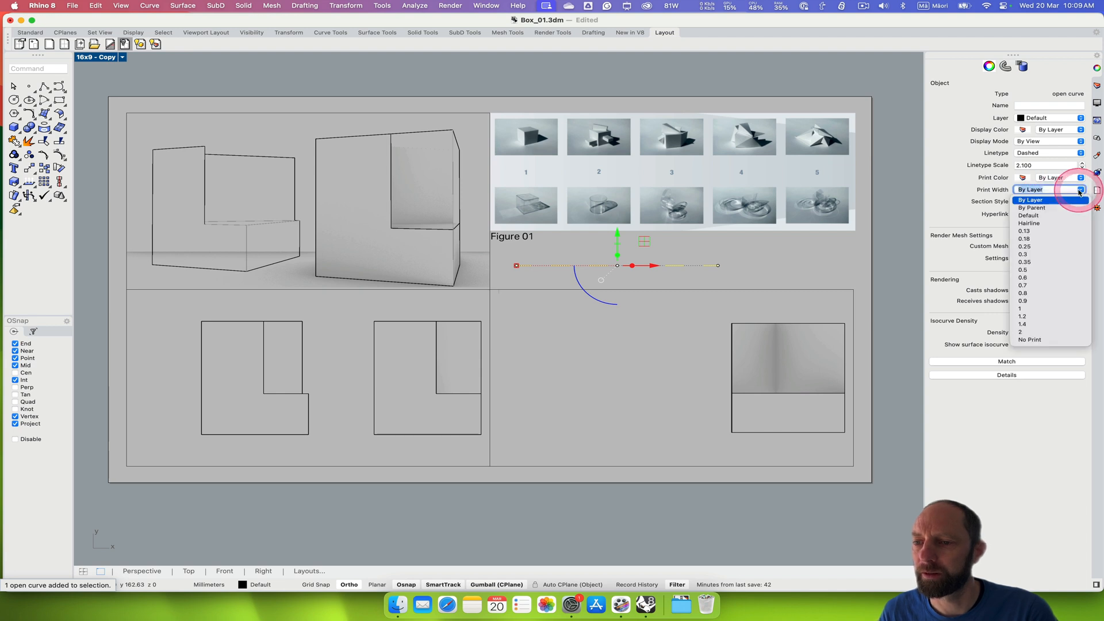
left_click(1028, 302)
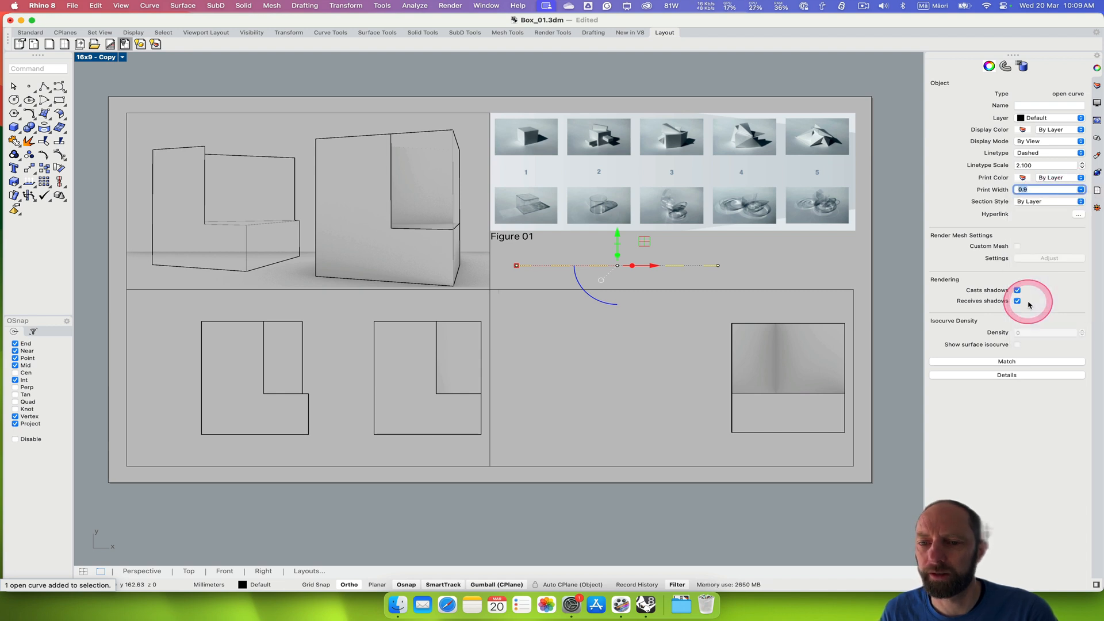
left_click(1081, 190)
left_click(1027, 326)
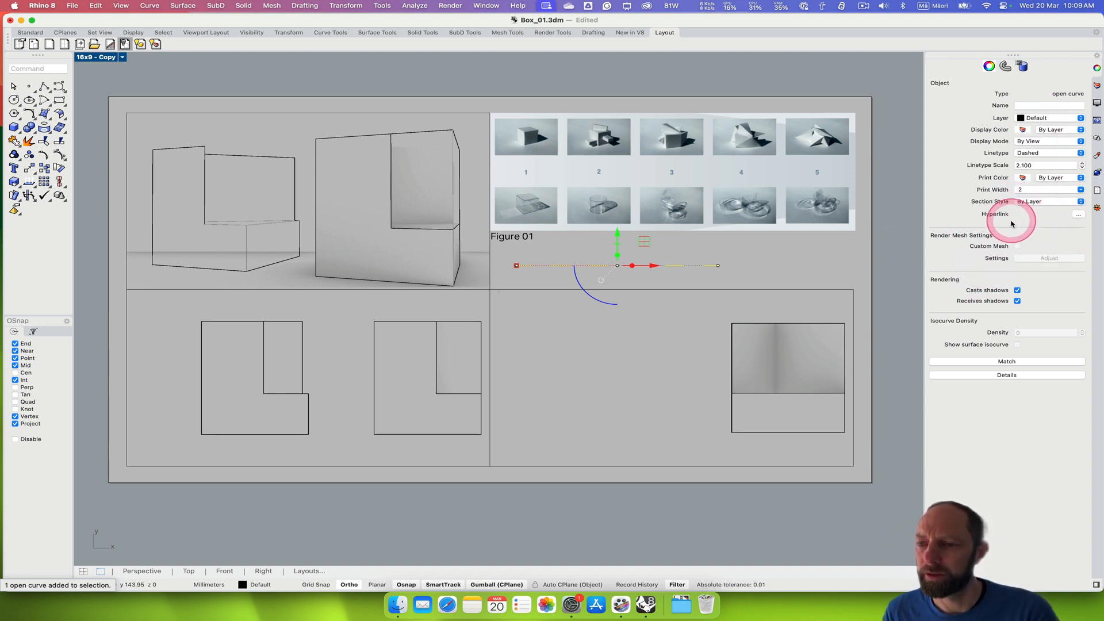
left_click(796, 257)
scroll(663, 281, "down", 5)
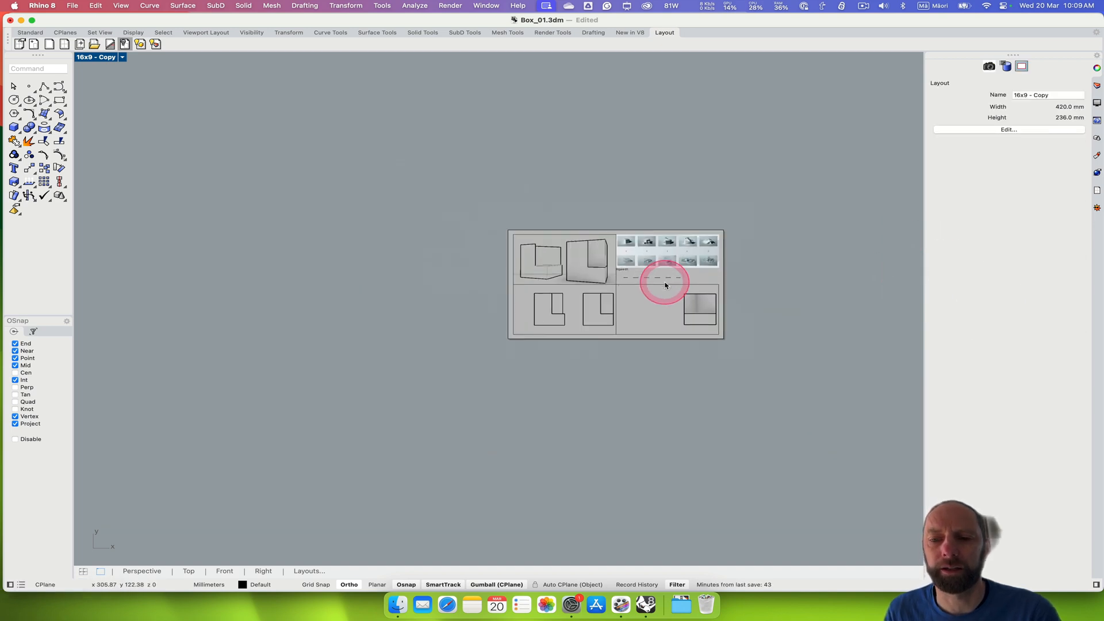